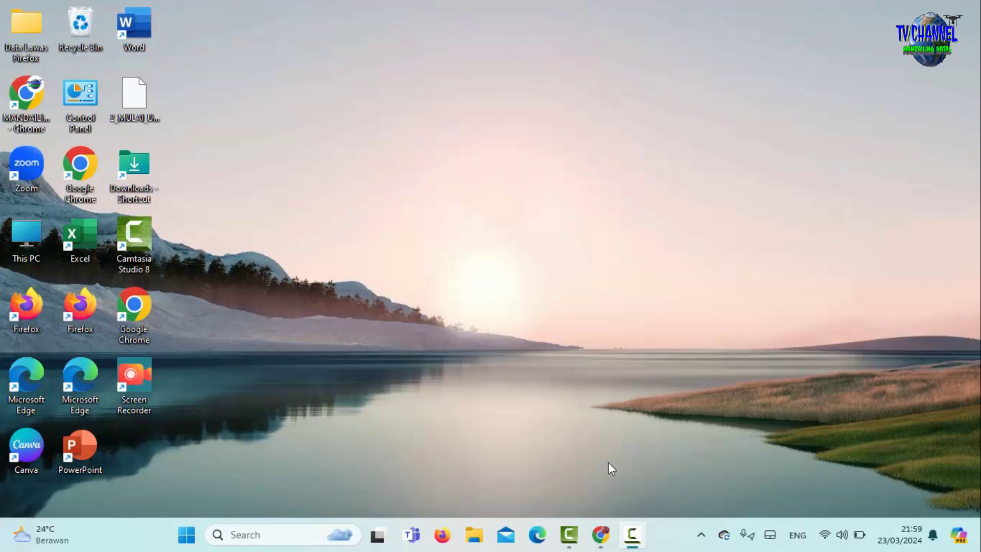
Search the web for "login pmm" in Chrome and open the Merdeka Mengajar "Masuk" result
{"action": "left_click", "coordinate": [601, 534]}
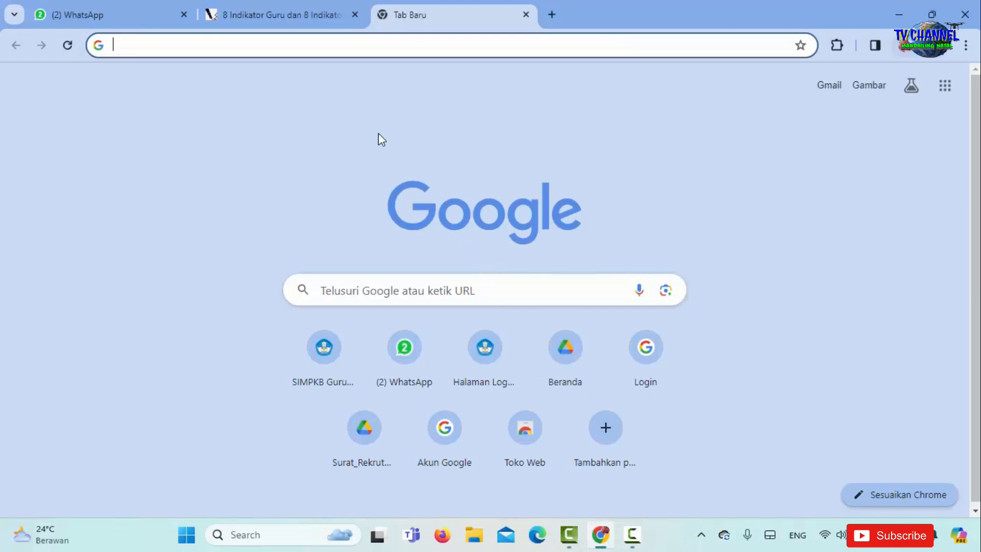
{"action": "left_click", "coordinate": [430, 42]}
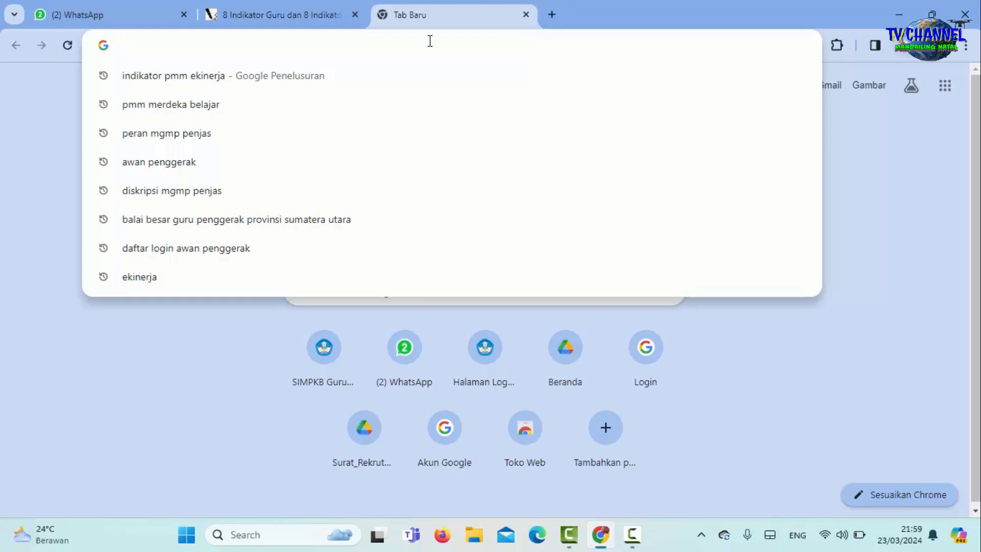
{"action": "type", "text": "log"}
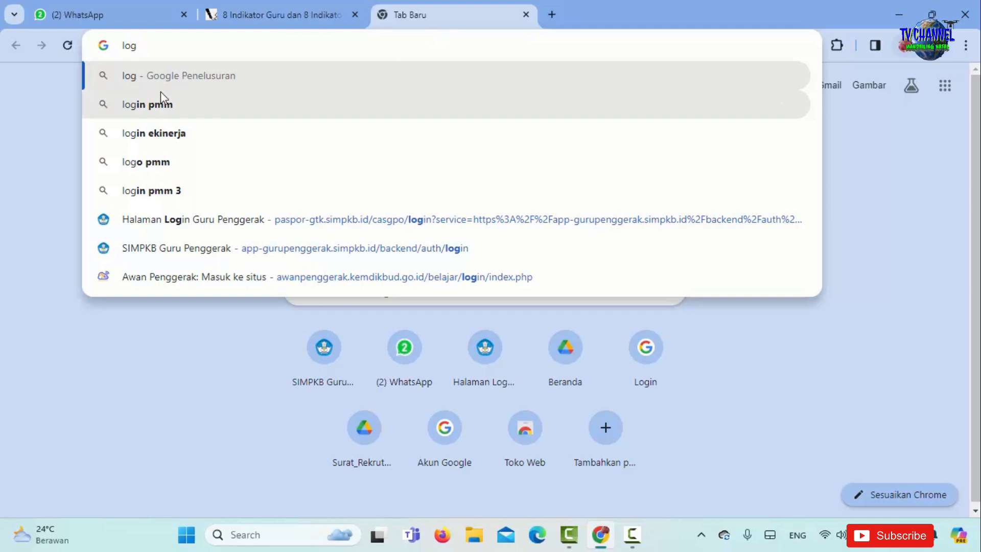
{"action": "left_click", "coordinate": [153, 107]}
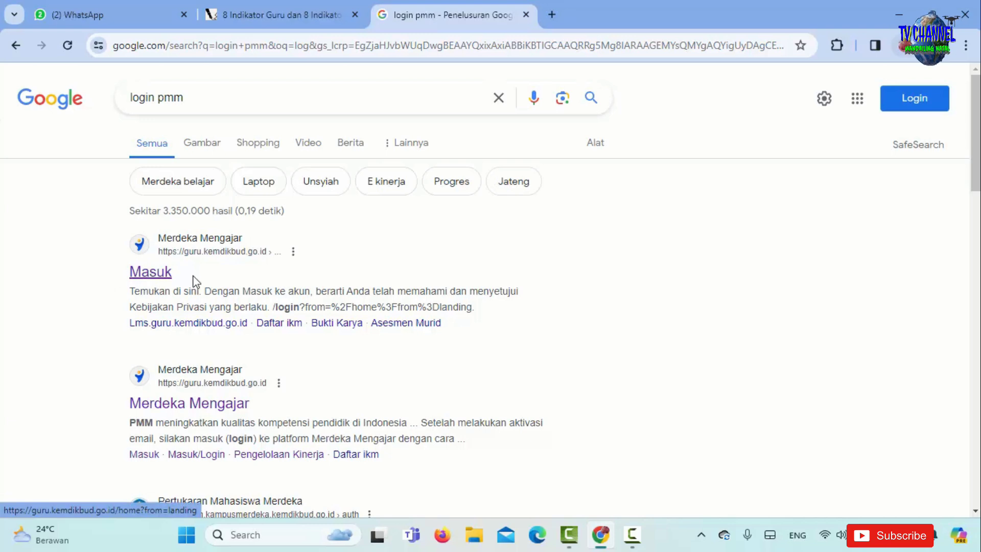
{"action": "left_click", "coordinate": [158, 279]}
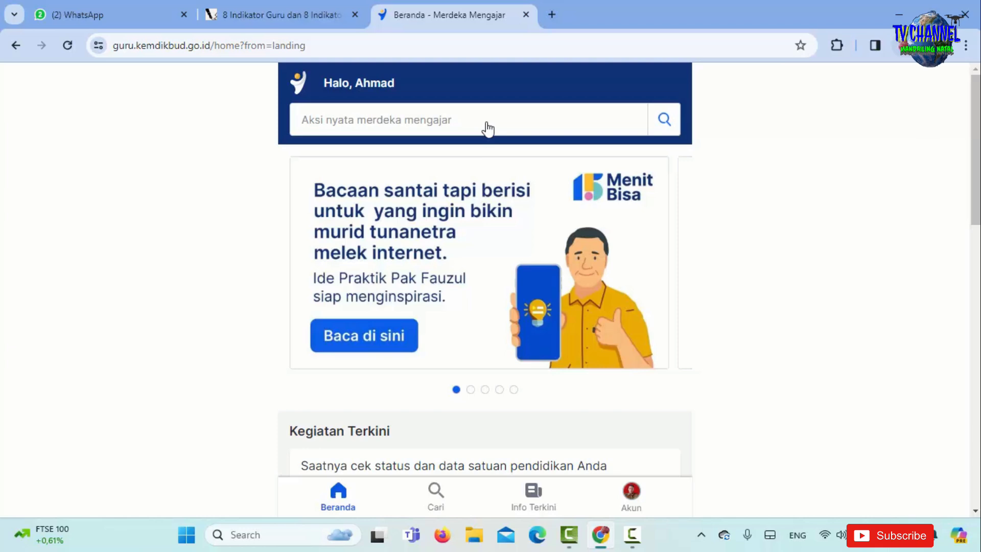
Look over the Merdeka Mengajar home page, then view the 8 teacher performance indicators in the already open pena-guruku.com article
{"action": "scroll", "coordinate": [489, 129], "scroll_direction": "down", "scroll_amount": 5}
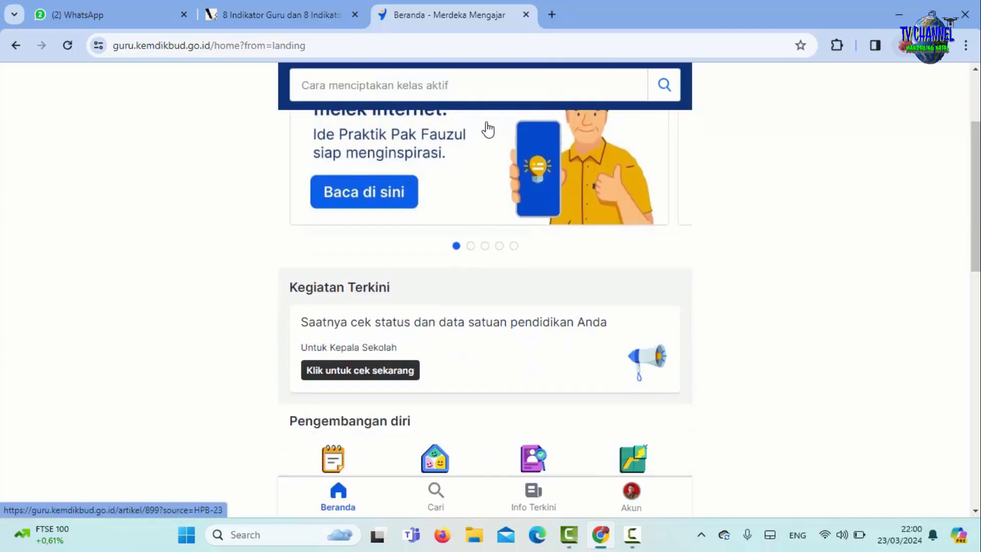
{"action": "scroll", "coordinate": [451, 256], "scroll_direction": "down", "scroll_amount": 1}
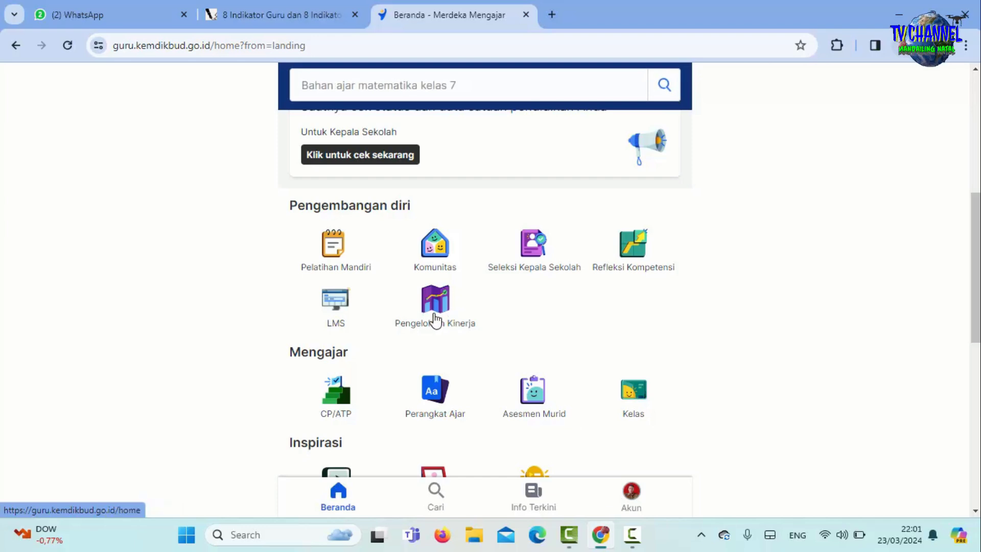
{"action": "left_click", "coordinate": [632, 536]}
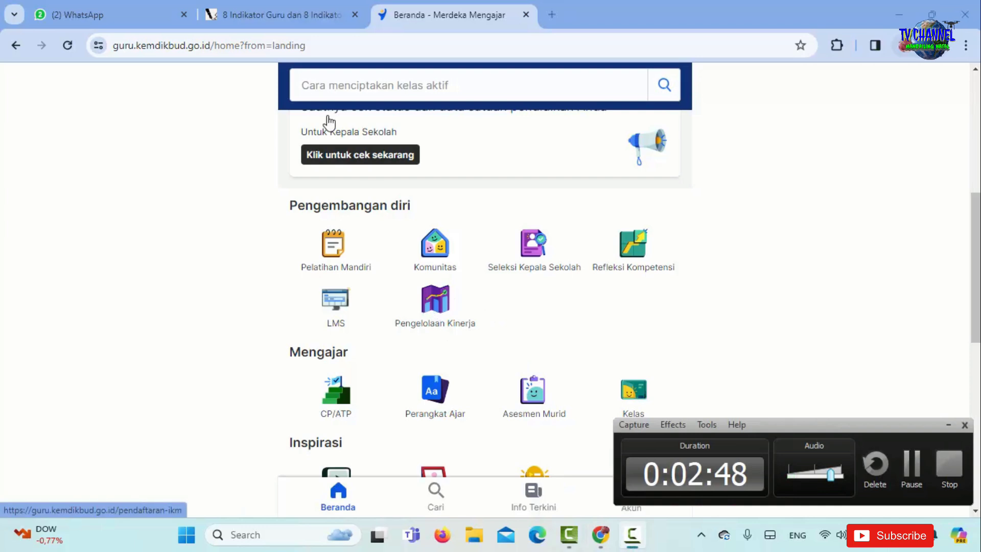
{"action": "left_click", "coordinate": [265, 15]}
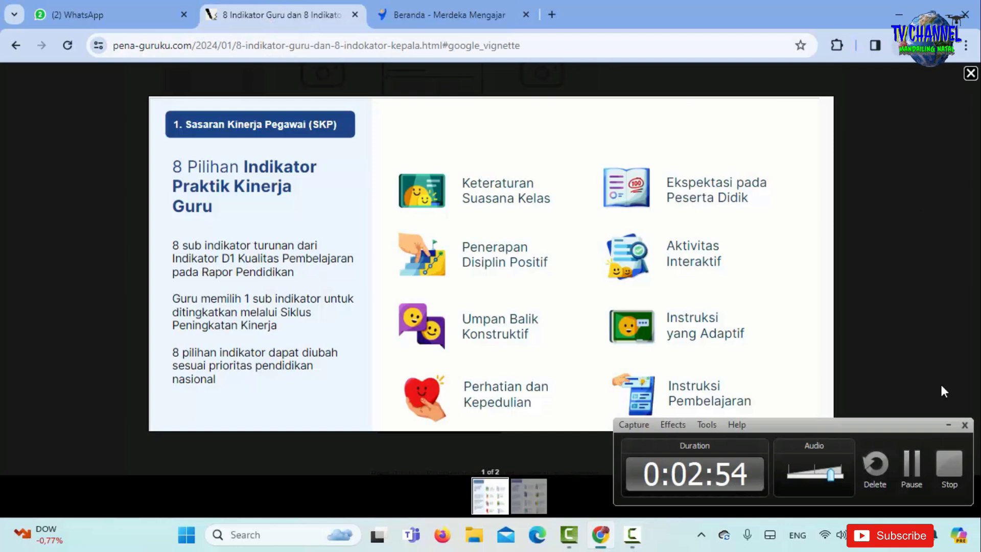
{"action": "left_click", "coordinate": [947, 424]}
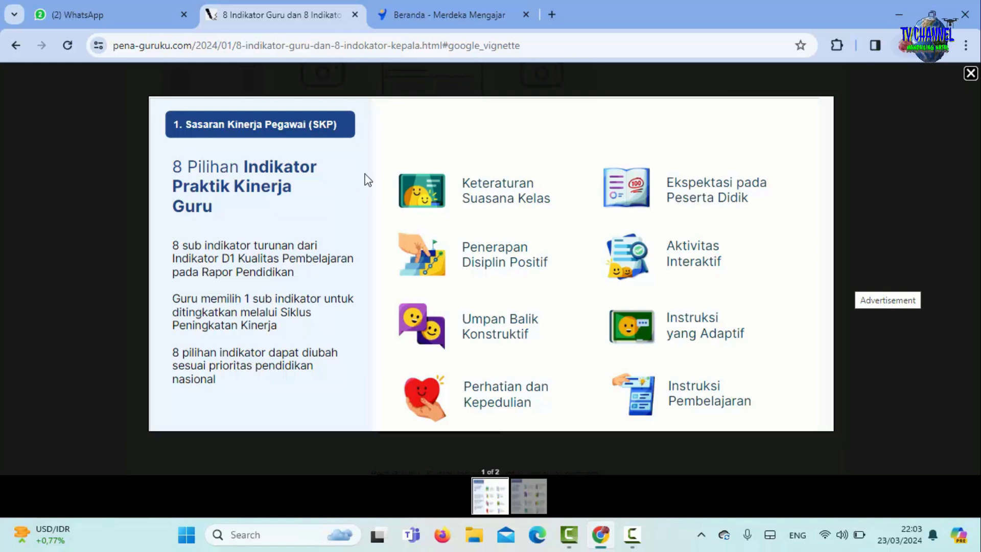
Return to Merdeka Mengajar and open Pengelolaan Kinerja to view the Alur Pengelolaan Kinerja timeline
{"action": "left_click", "coordinate": [426, 13]}
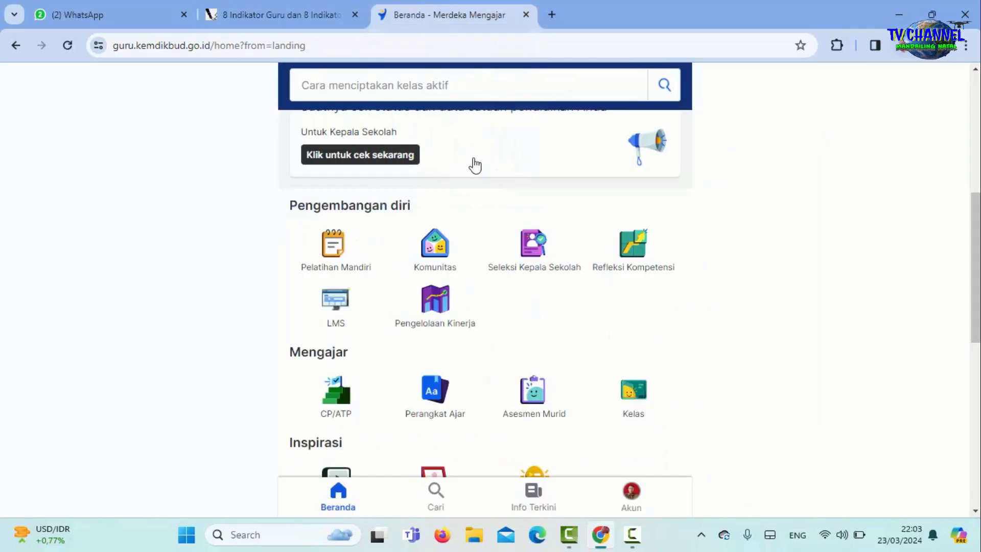
{"action": "left_click", "coordinate": [439, 307]}
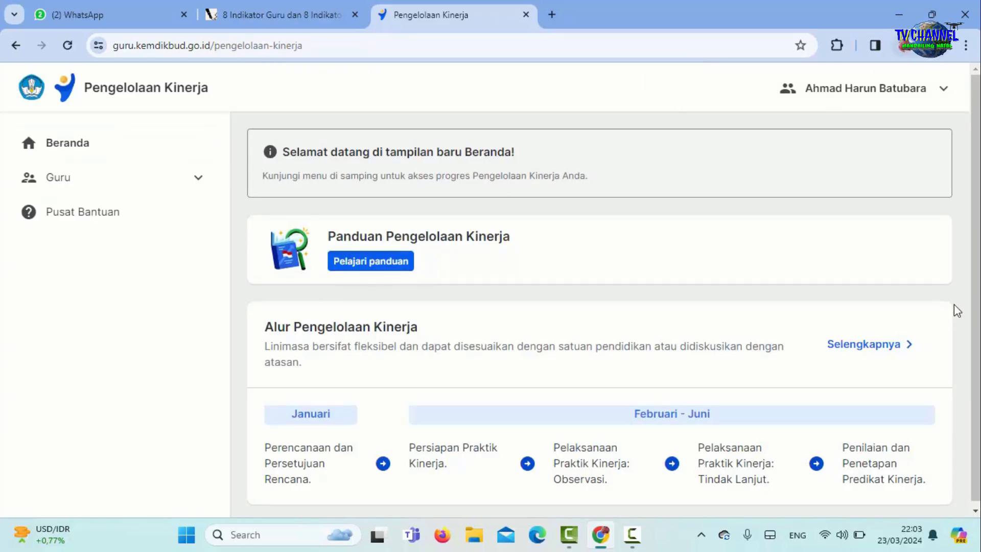
{"action": "scroll", "coordinate": [950, 319], "scroll_direction": "down", "scroll_amount": 1}
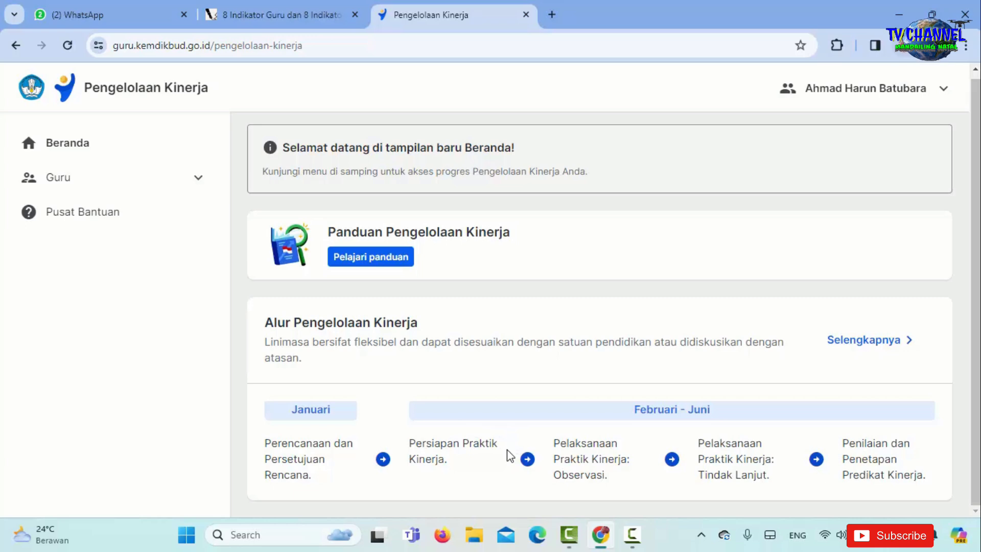
Open the Berkas Observasi Praktik Kinerja folder in File Explorer and briefly view the PDF "modul ajar permainan sepak bola PMM siap tempur"
{"action": "left_click", "coordinate": [472, 541]}
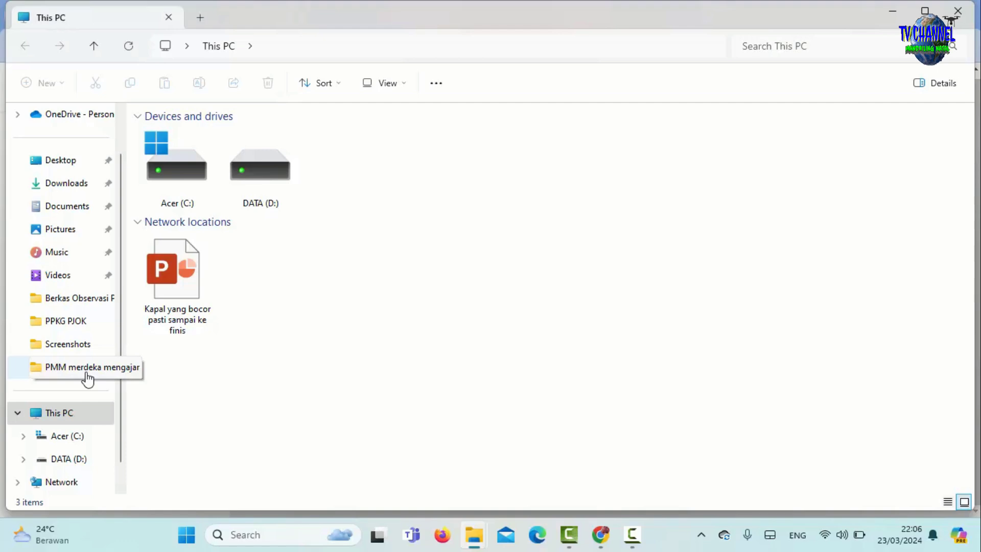
{"action": "left_click", "coordinate": [75, 303]}
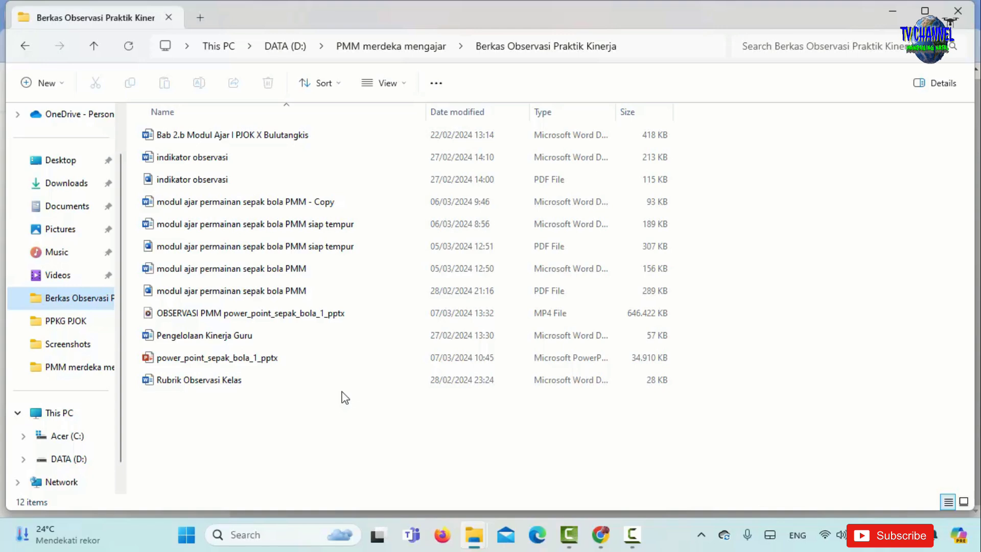
{"action": "left_click", "coordinate": [235, 252]}
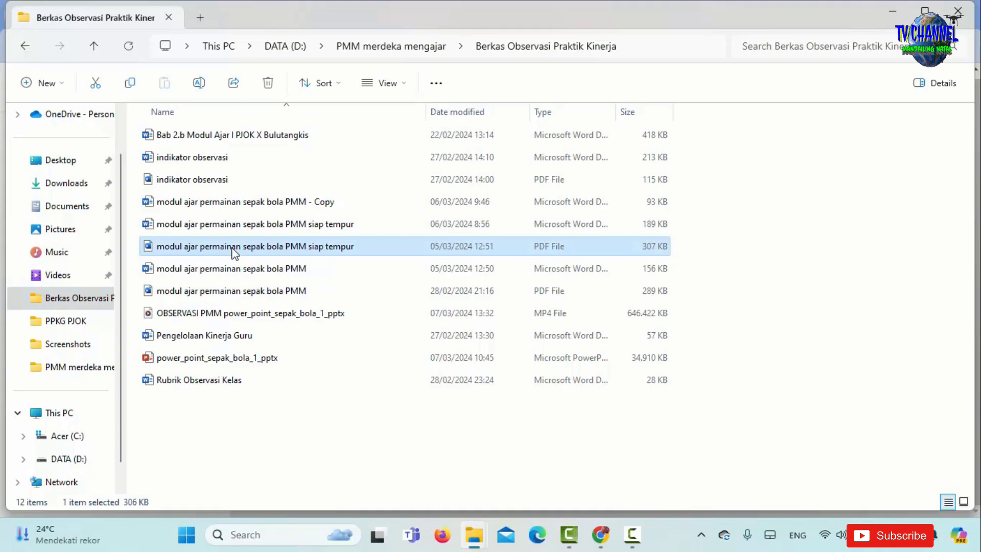
{"action": "double_click", "coordinate": [234, 252]}
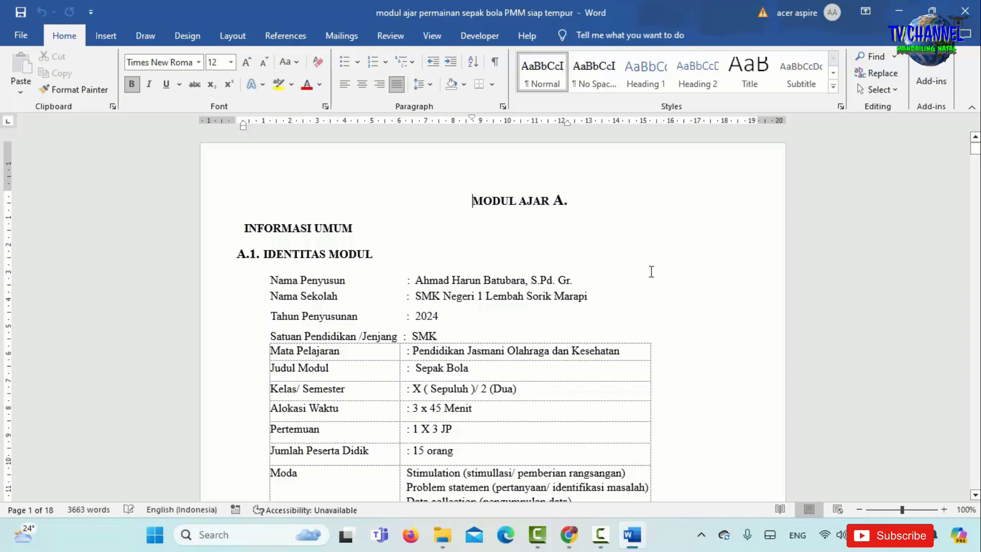
{"action": "left_click", "coordinate": [965, 10]}
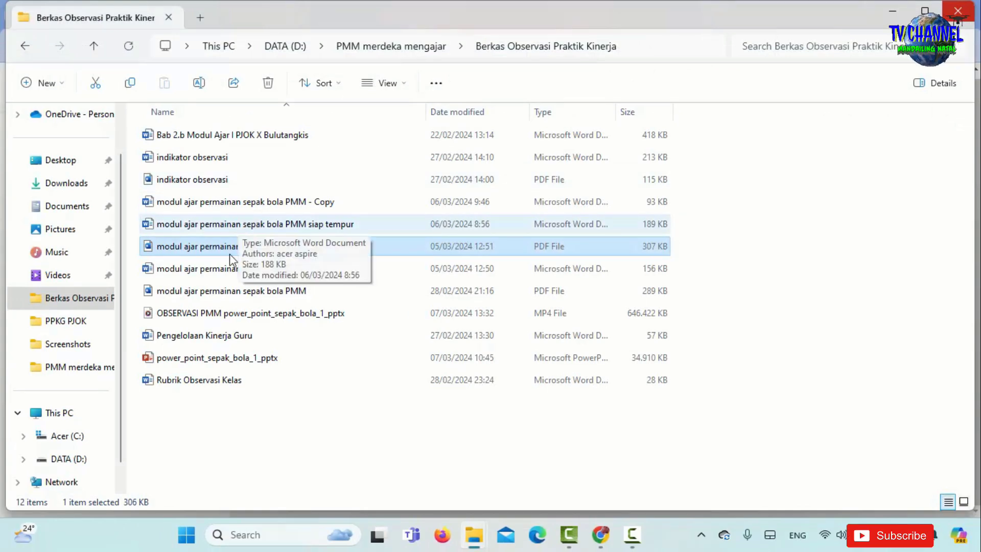
Open the PDF "modul ajar permainan sepak bola PMM" in Word, examine its closing pages and signature section, and close it
{"action": "left_click", "coordinate": [229, 292]}
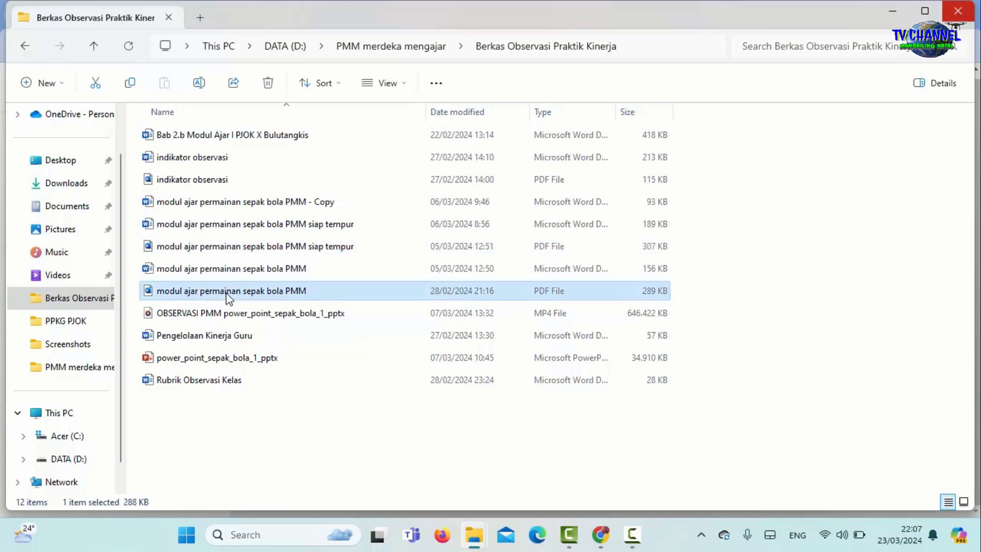
{"action": "double_click", "coordinate": [227, 294]}
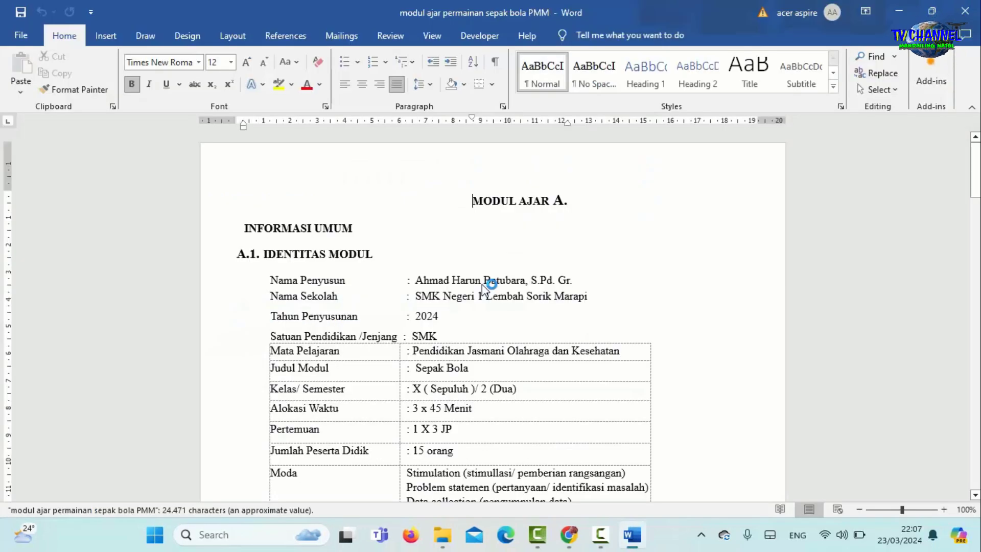
{"action": "scroll", "coordinate": [483, 288], "scroll_direction": "down", "scroll_amount": 15}
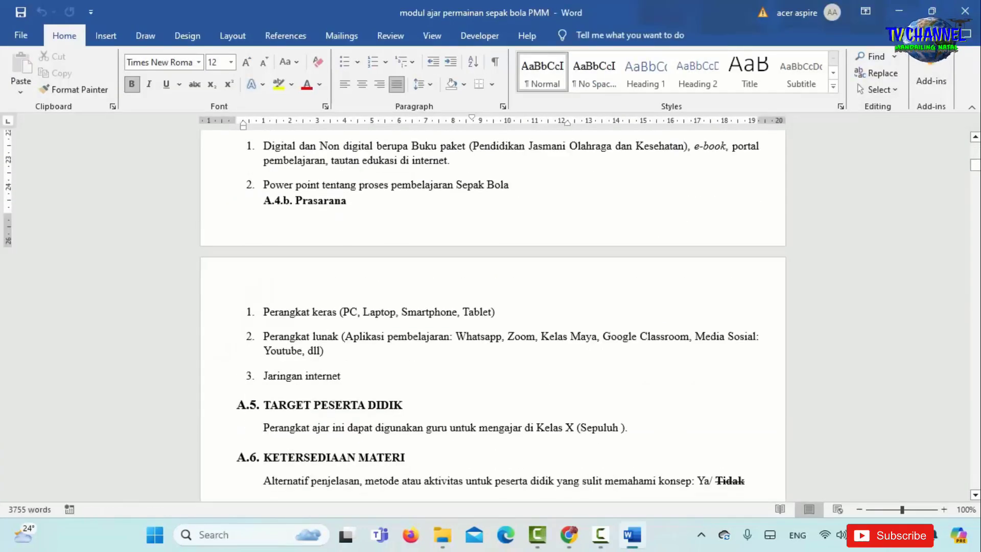
{"action": "mouse_move", "coordinate": [975, 166]}
{"action": "left_mouse_down"}
{"action": "mouse_move", "coordinate": [978, 473]}
{"action": "mouse_move", "coordinate": [977, 457]}
{"action": "left_mouse_up"}
{"action": "scroll", "coordinate": [779, 376], "scroll_direction": "up", "scroll_amount": 5}
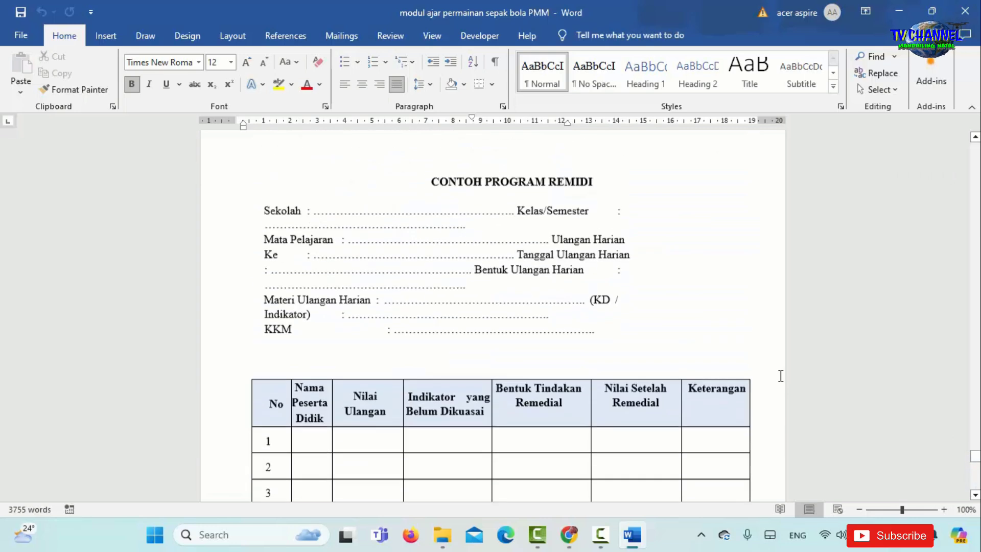
{"action": "scroll", "coordinate": [780, 376], "scroll_direction": "up", "scroll_amount": 10}
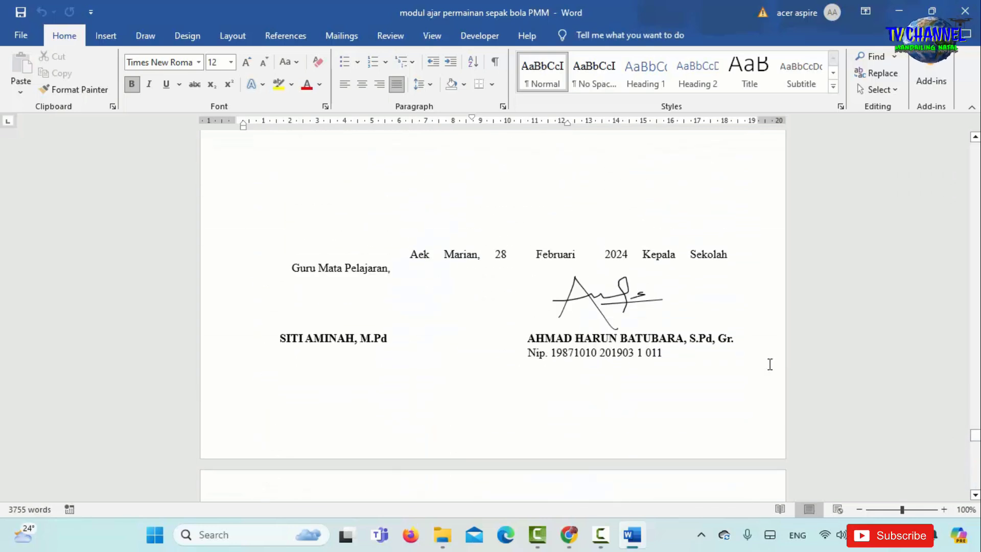
{"action": "scroll", "coordinate": [770, 363], "scroll_direction": "up", "scroll_amount": 5}
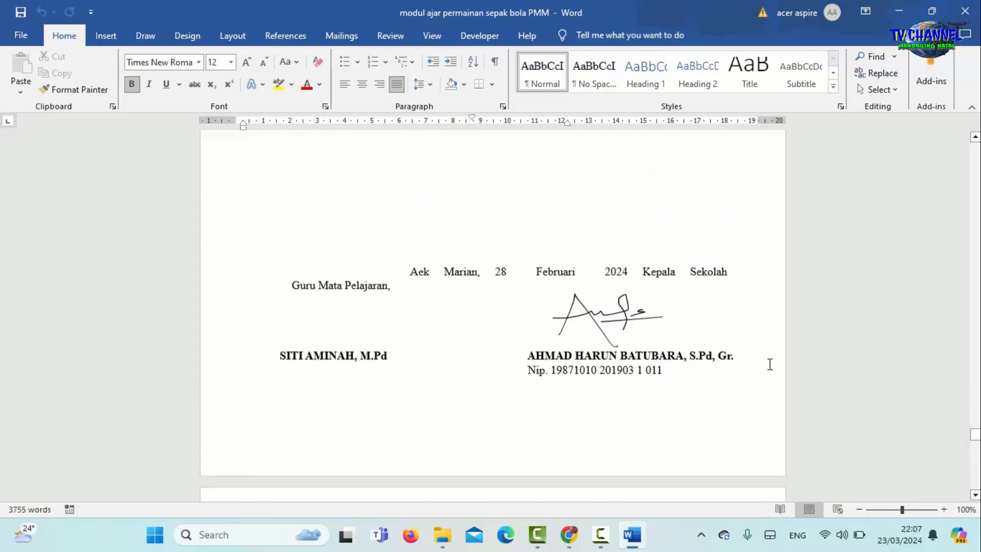
{"action": "left_click", "coordinate": [963, 17]}
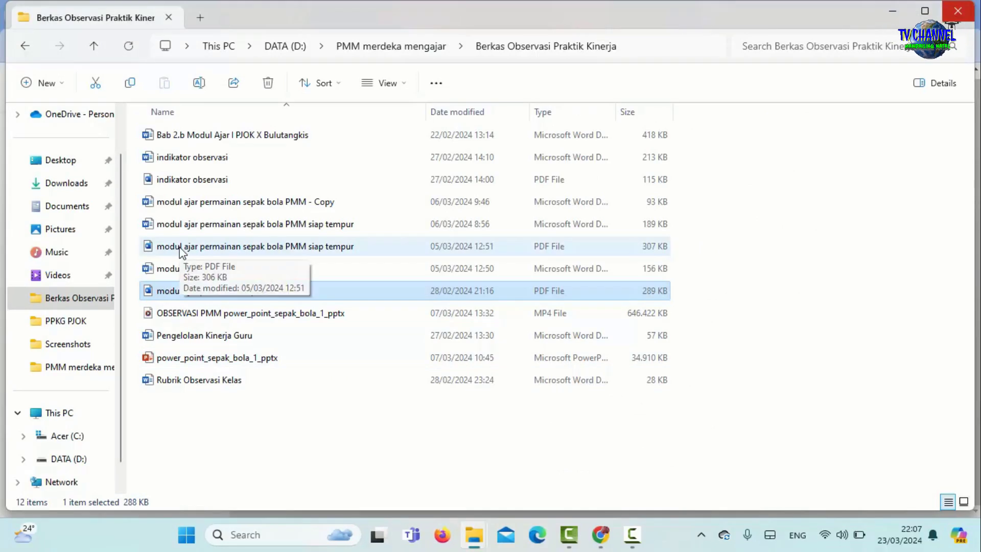
Open the Word document "modul ajar permainan sepak bola PMM siap tempur" and examine its closing signature, remedial and Instrumen Penilaian pages
{"action": "left_click", "coordinate": [333, 228]}
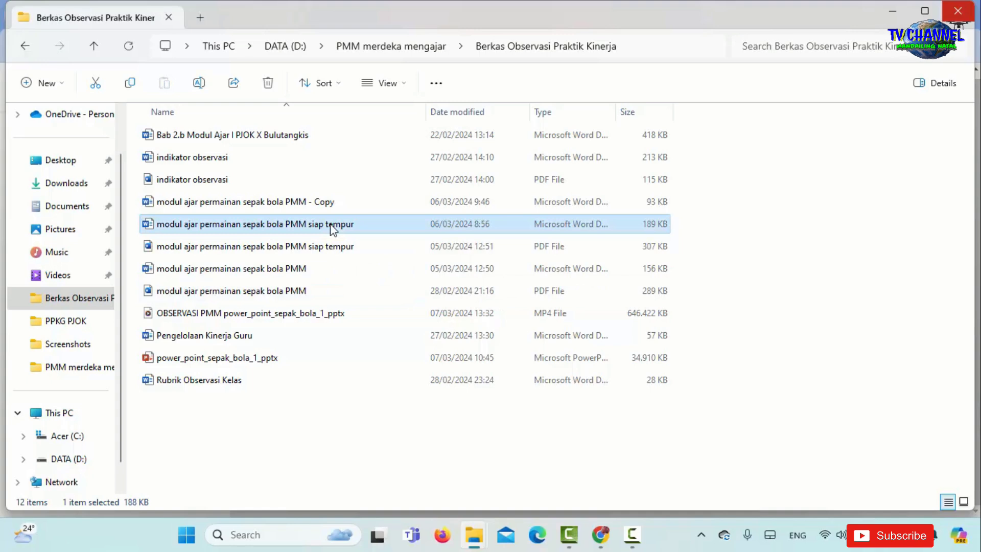
{"action": "double_click", "coordinate": [330, 225]}
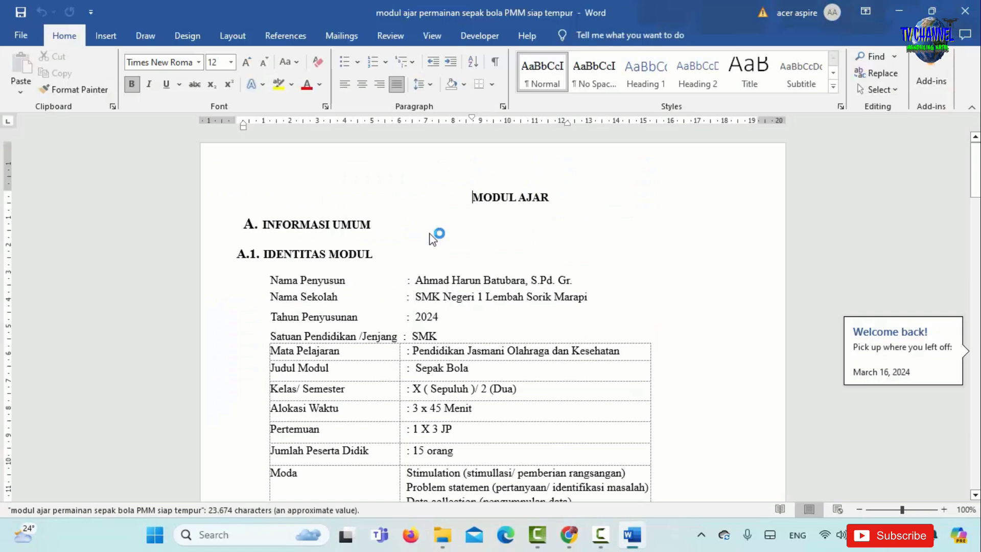
{"action": "scroll", "coordinate": [430, 233], "scroll_direction": "down", "scroll_amount": 4}
{"action": "scroll", "coordinate": [429, 233], "scroll_direction": "down", "scroll_amount": 10}
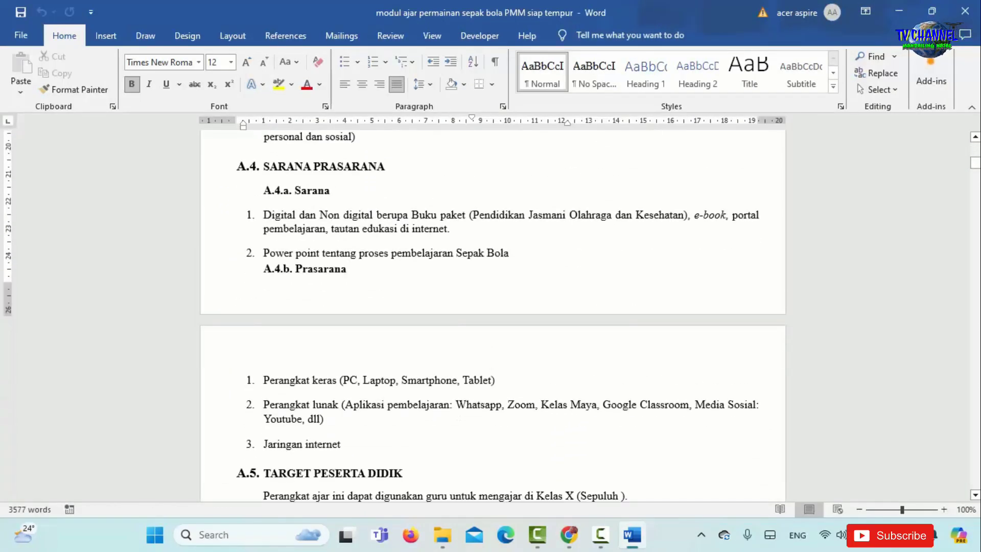
{"action": "left_click_drag", "start_coordinate": [976, 162], "coordinate": [977, 463]}
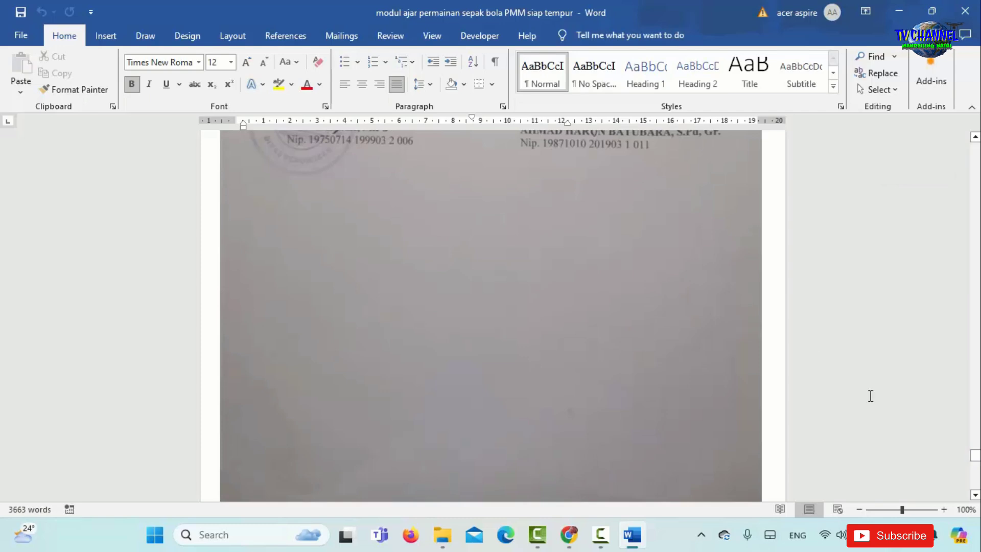
{"action": "scroll", "coordinate": [787, 276], "scroll_direction": "up", "scroll_amount": 2}
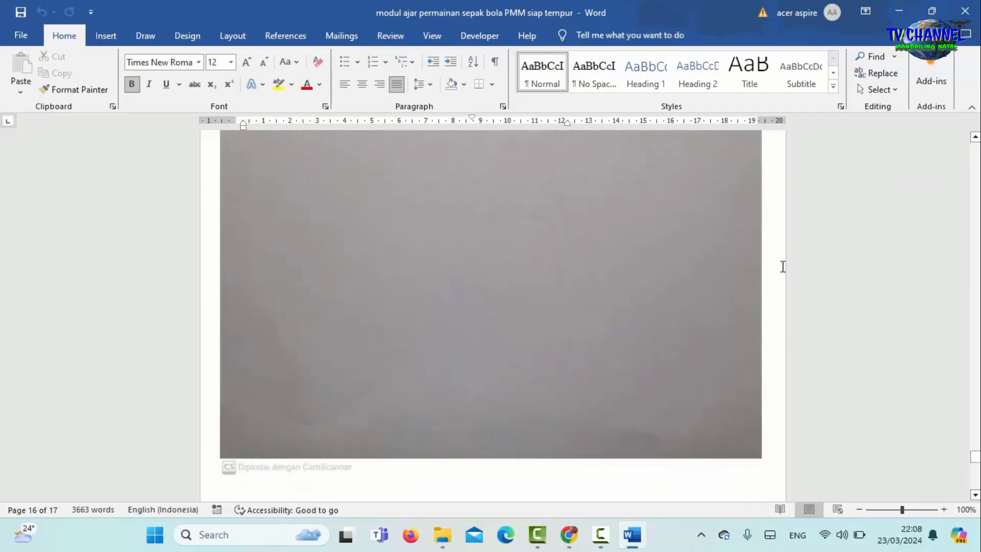
{"action": "scroll", "coordinate": [783, 266], "scroll_direction": "up", "scroll_amount": 8}
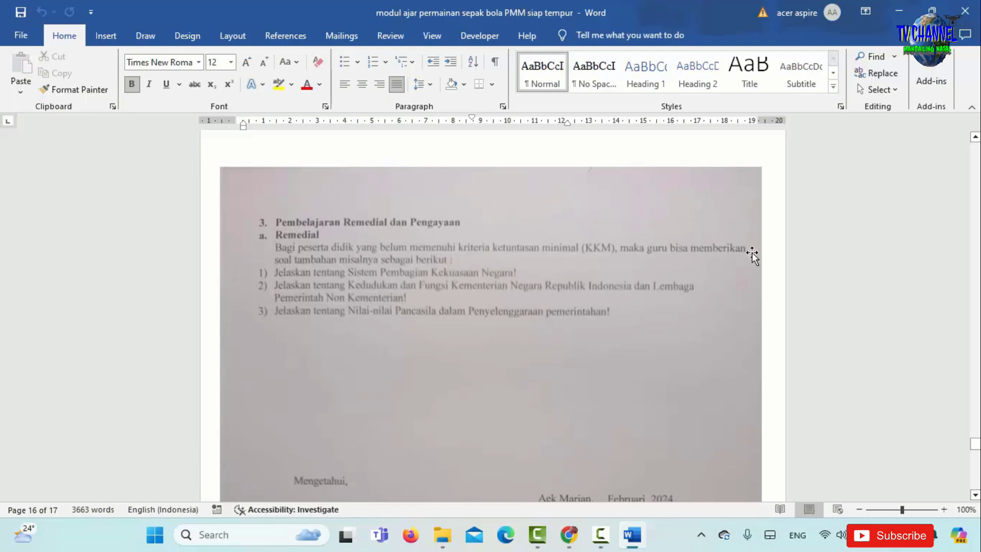
{"action": "scroll", "coordinate": [752, 254], "scroll_direction": "up", "scroll_amount": 15}
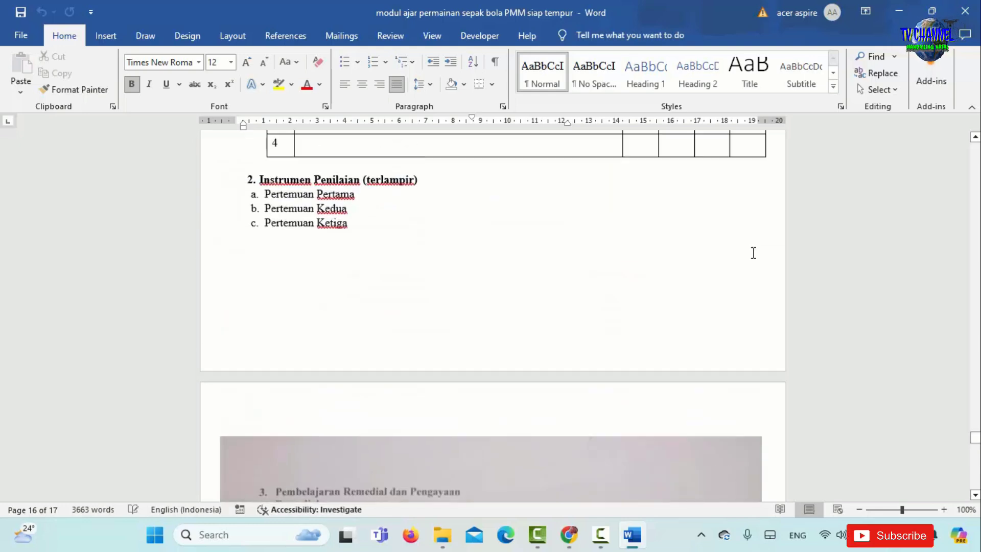
{"action": "scroll", "coordinate": [753, 253], "scroll_direction": "up", "scroll_amount": 12}
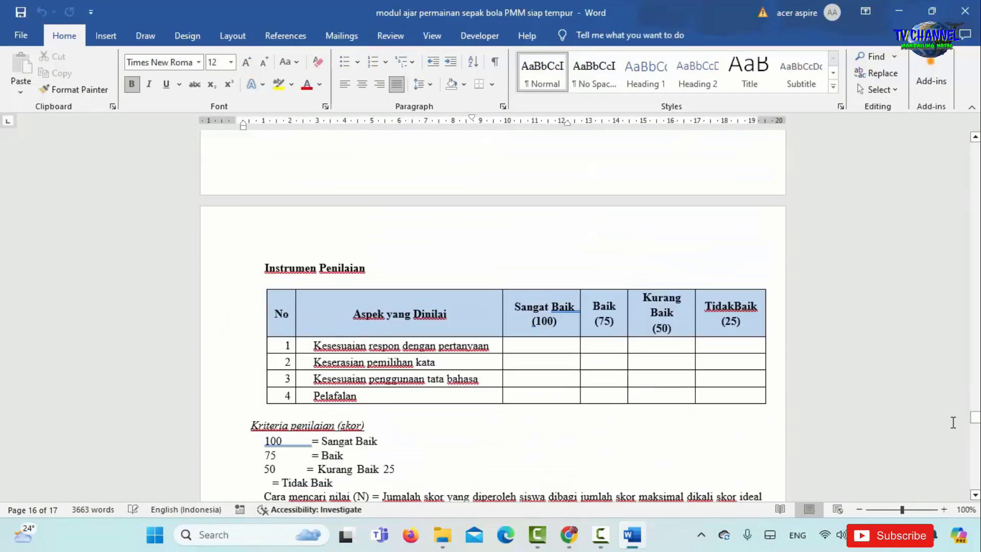
Examine the module from A.2 Kompetensi Awal through the learning strategy and objectives to section B, Alur Tujuan Pembelajaran
{"action": "left_click_drag", "start_coordinate": [974, 418], "coordinate": [974, 143]}
{"action": "scroll", "coordinate": [611, 246], "scroll_direction": "down", "scroll_amount": 12}
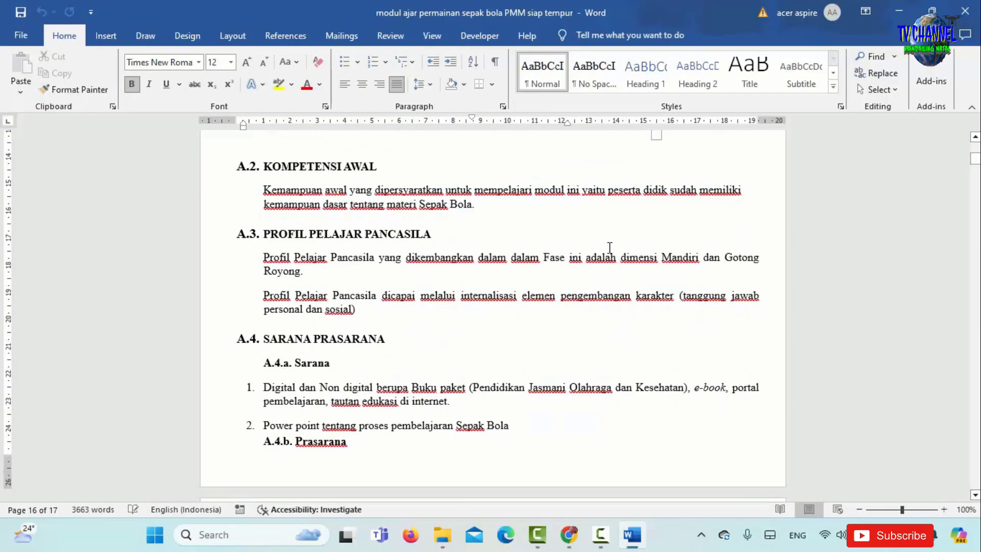
{"action": "scroll", "coordinate": [609, 248], "scroll_direction": "down", "scroll_amount": 3}
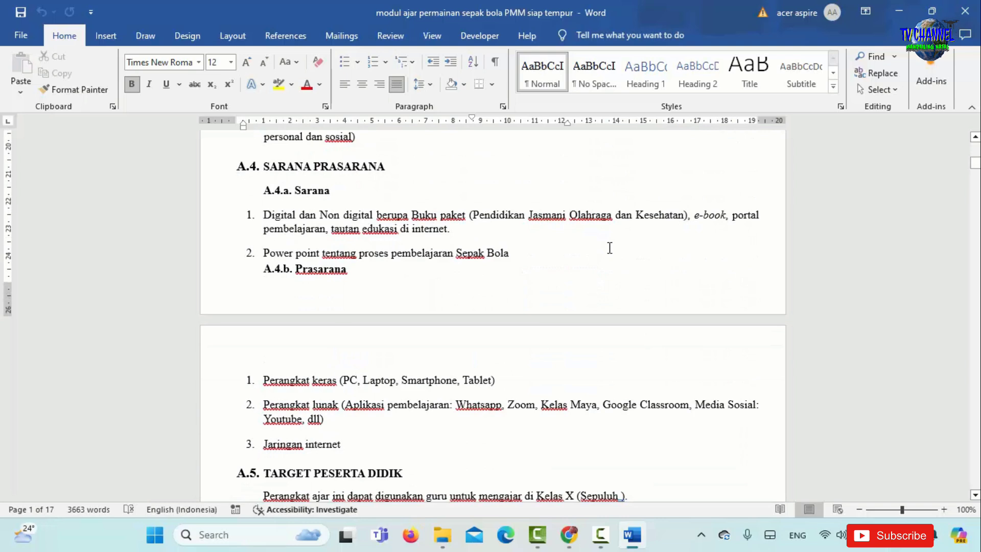
{"action": "scroll", "coordinate": [609, 247], "scroll_direction": "down", "scroll_amount": 6}
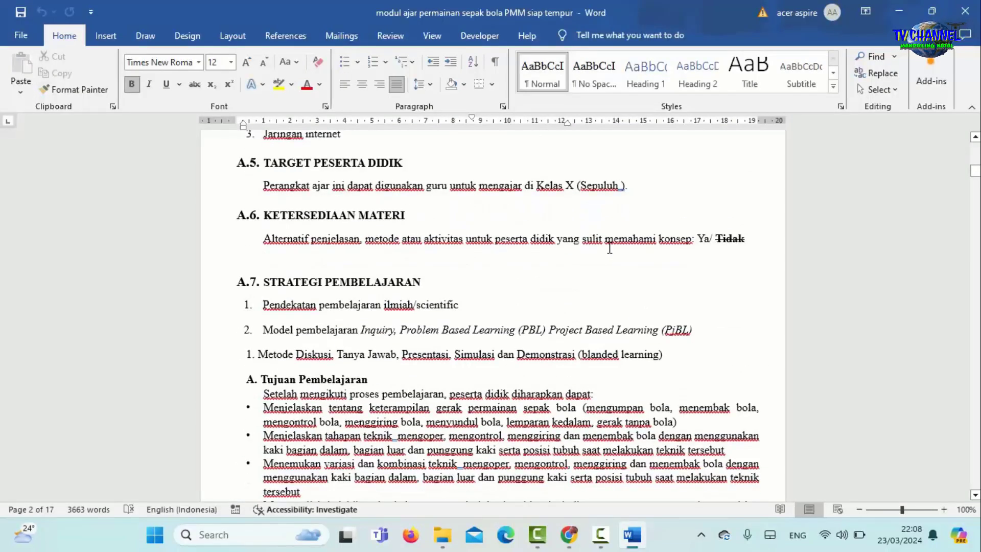
{"action": "scroll", "coordinate": [610, 248], "scroll_direction": "down", "scroll_amount": 3}
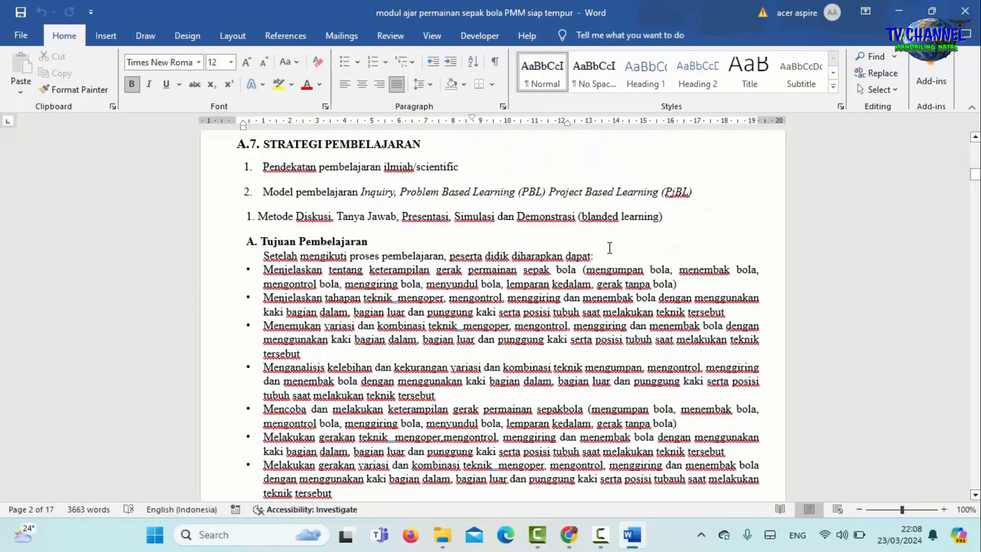
{"action": "scroll", "coordinate": [610, 248], "scroll_direction": "down", "scroll_amount": 12}
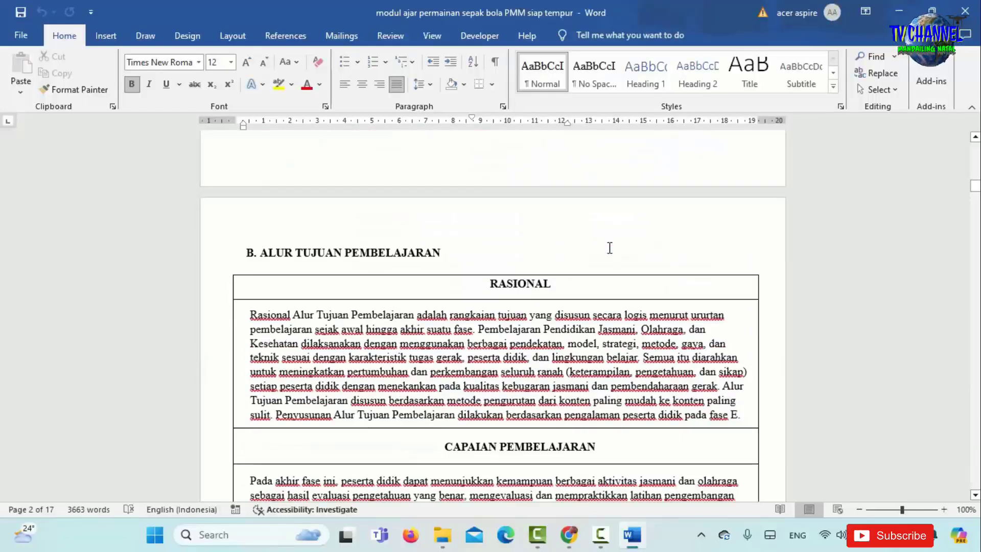
{"action": "scroll", "coordinate": [610, 247], "scroll_direction": "down", "scroll_amount": 1}
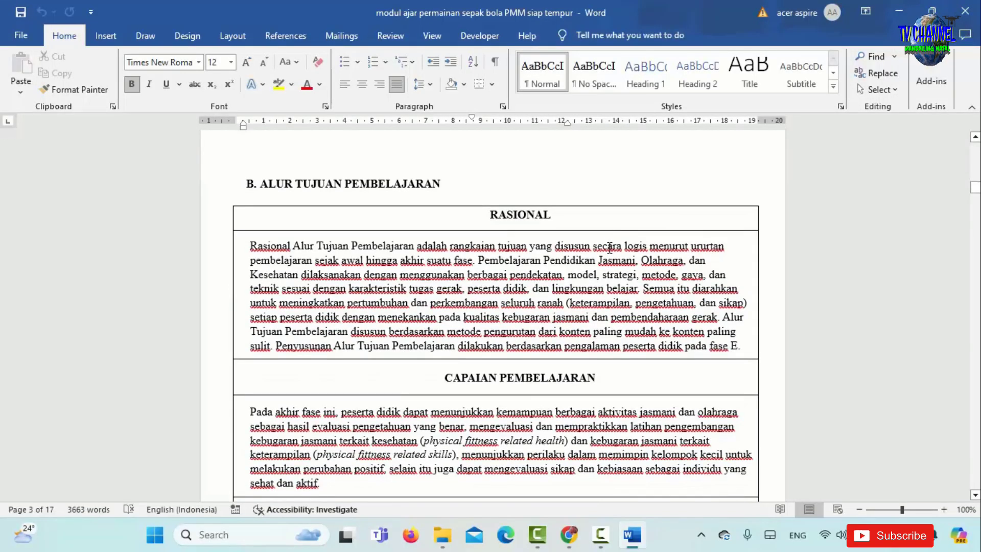
{"action": "scroll", "coordinate": [610, 247], "scroll_direction": "down", "scroll_amount": 7}
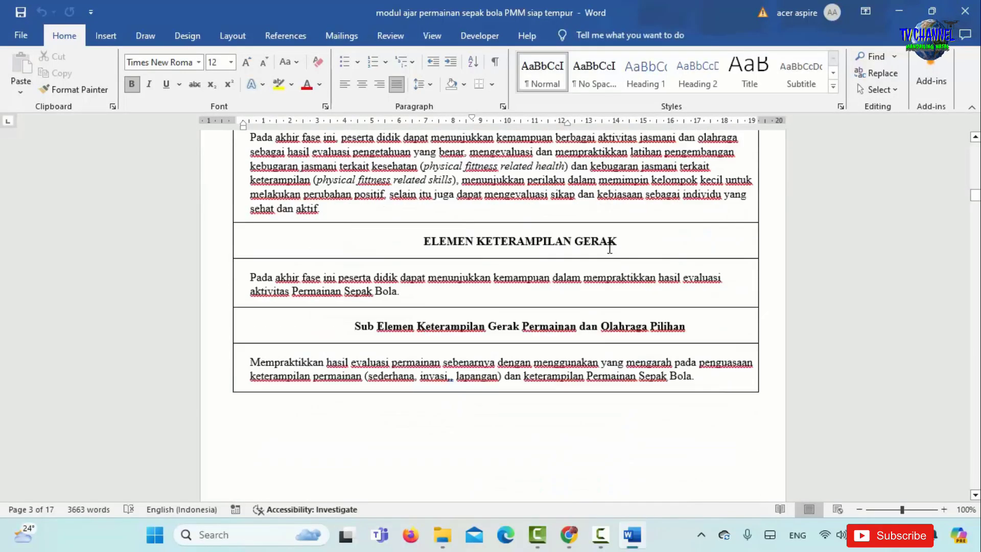
{"action": "scroll", "coordinate": [609, 248], "scroll_direction": "down", "scroll_amount": 4}
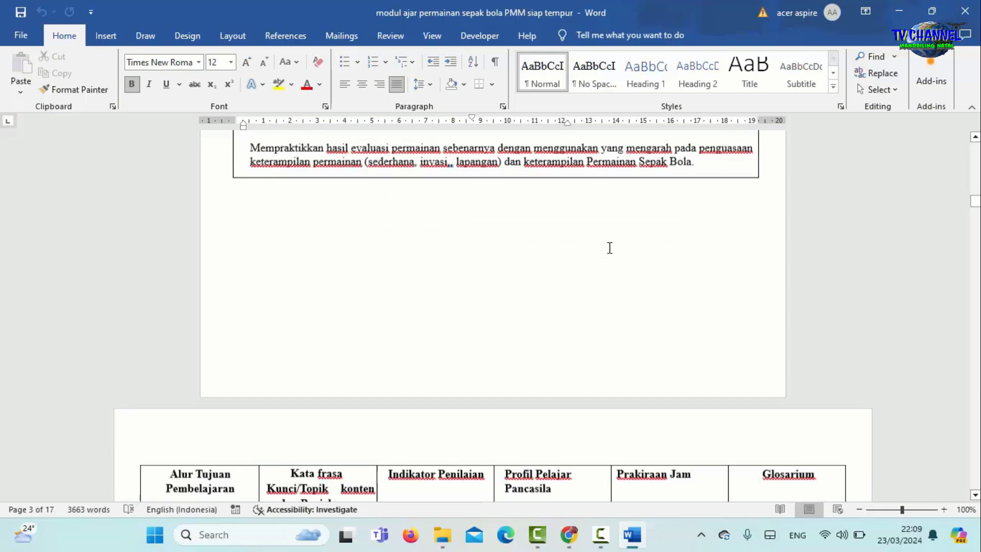
Return to the module's Identitas Modul page and skim forward to the landscape table of Alur Tujuan Pembelajaran and Indikator Penilaian
{"action": "scroll", "coordinate": [610, 248], "scroll_direction": "up", "scroll_amount": 8}
{"action": "scroll", "coordinate": [610, 247], "scroll_direction": "up", "scroll_amount": 15}
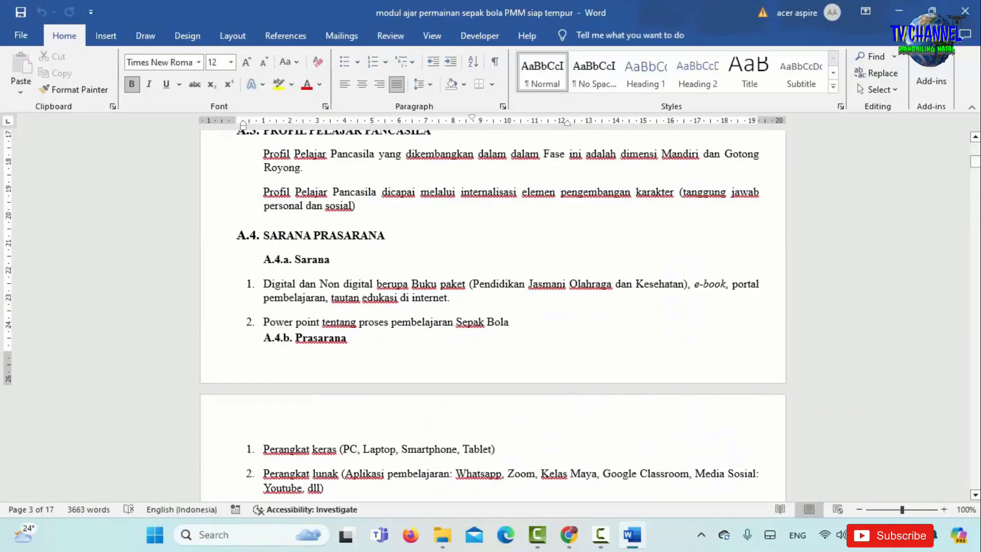
{"action": "left_click_drag", "start_coordinate": [976, 161], "coordinate": [976, 143]}
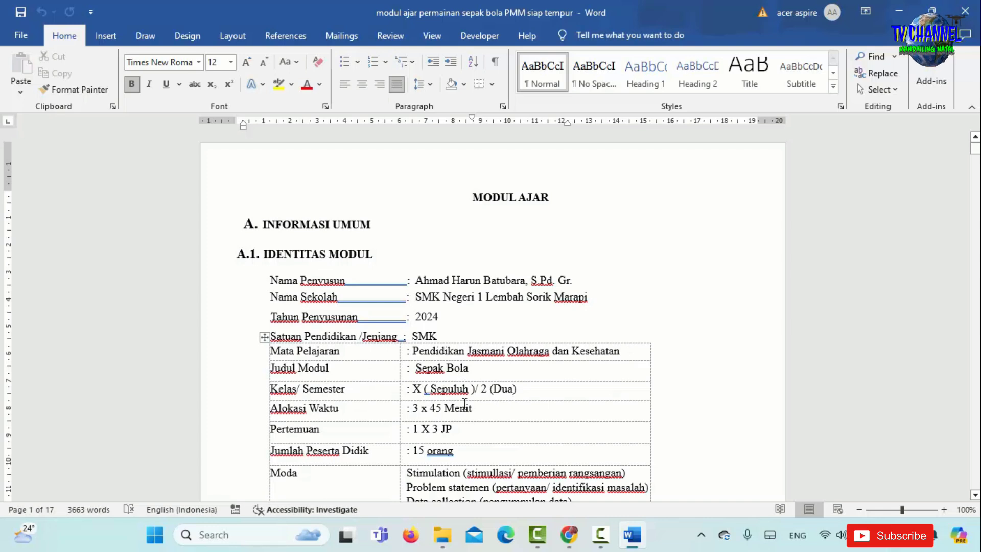
{"action": "scroll", "coordinate": [481, 405], "scroll_direction": "down", "scroll_amount": 8}
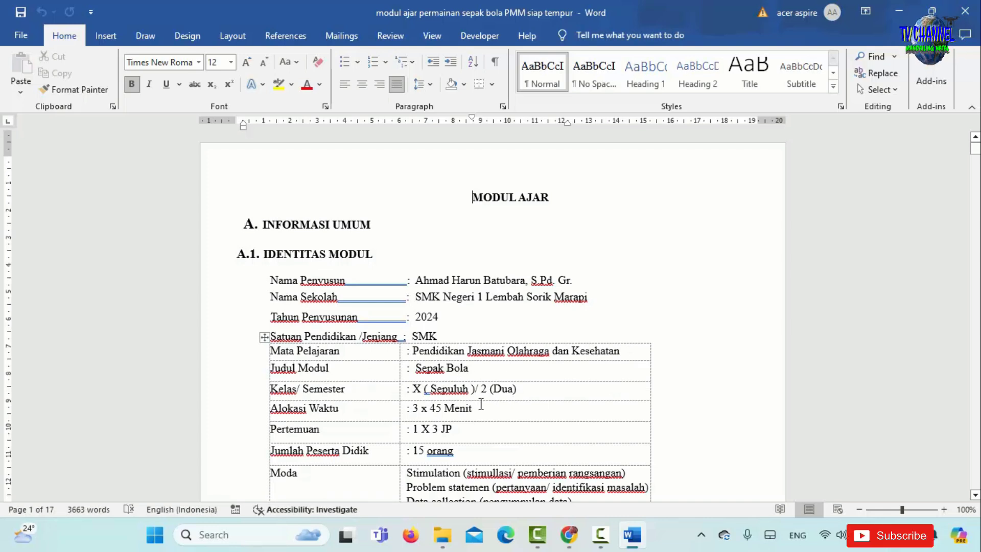
{"action": "scroll", "coordinate": [481, 404], "scroll_direction": "down", "scroll_amount": 8}
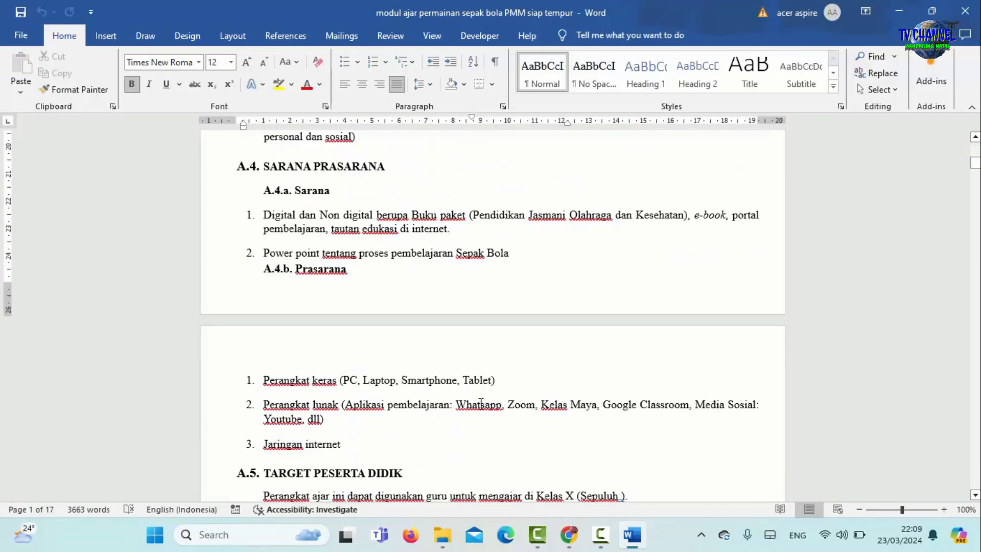
{"action": "scroll", "coordinate": [480, 404], "scroll_direction": "down", "scroll_amount": 10}
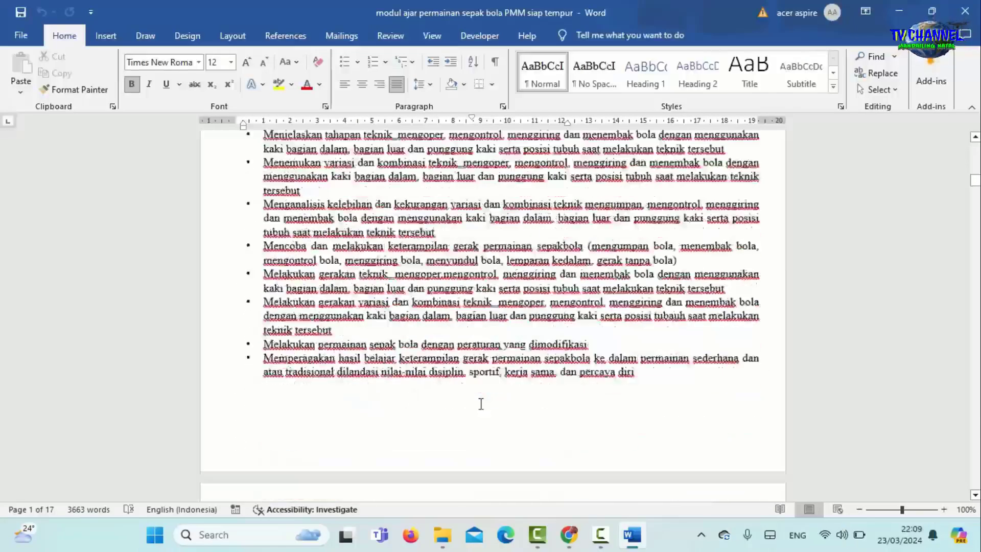
{"action": "scroll", "coordinate": [481, 405], "scroll_direction": "down", "scroll_amount": 10}
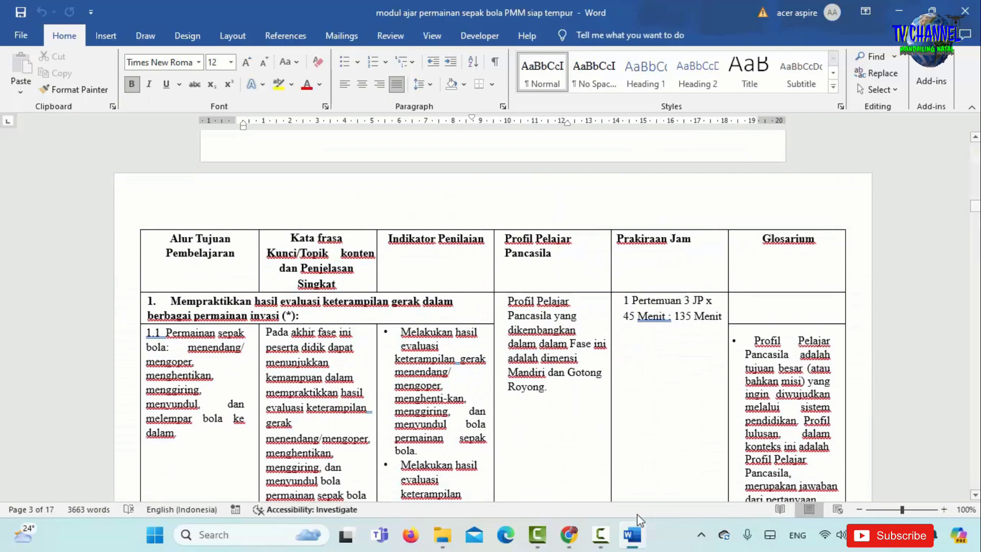
Open the Word document "Rubrik Observasi Kelas" from the Berkas Observasi Praktik Kinerja folder in File Explorer to view the observed behaviours
{"action": "mouse_move", "coordinate": [442, 541]}
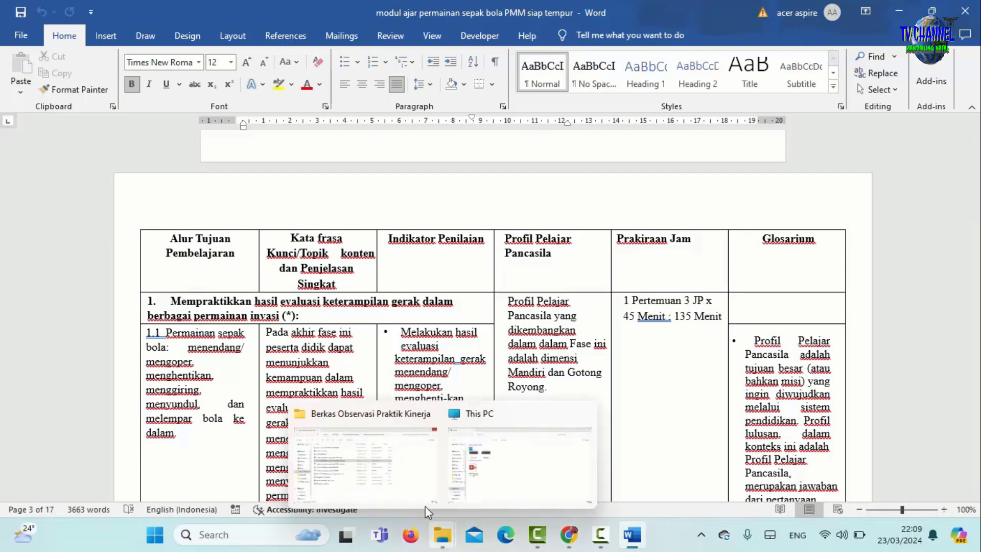
{"action": "left_click", "coordinate": [408, 480]}
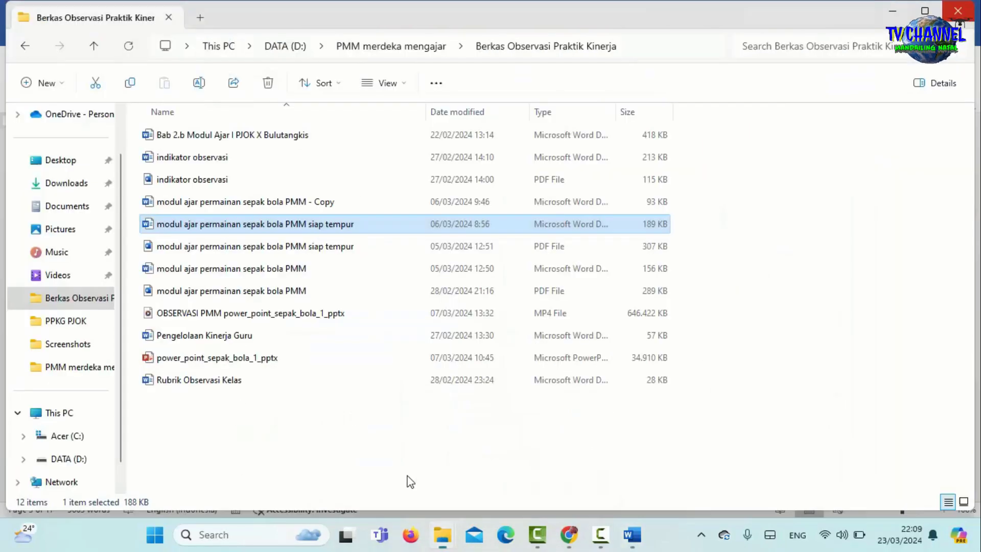
{"action": "double_click", "coordinate": [174, 383]}
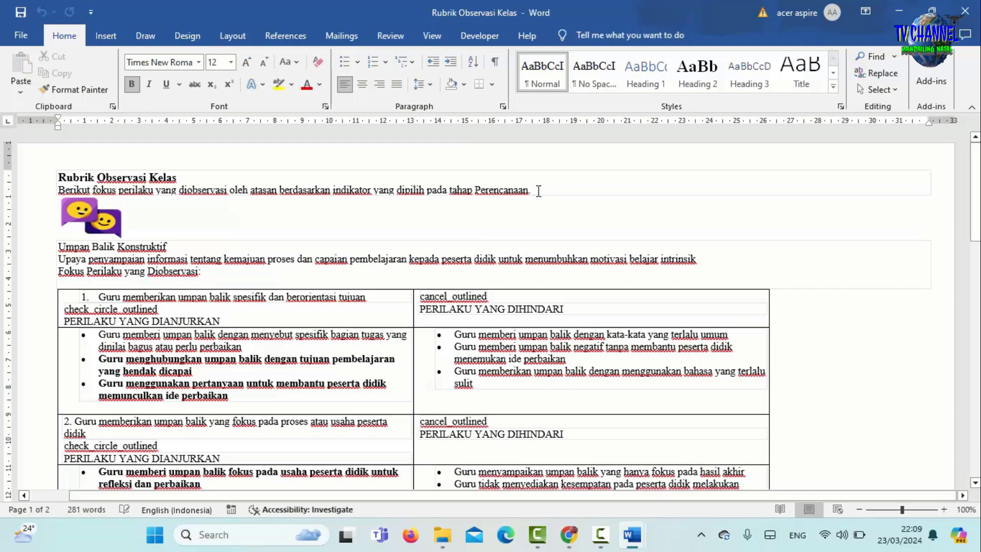
Switch to the Pengelolaan Kinerja page in Chrome, open the Panduan Pengelolaan Kinerja guide for a brief look, and close it
{"action": "mouse_move", "coordinate": [590, 528]}
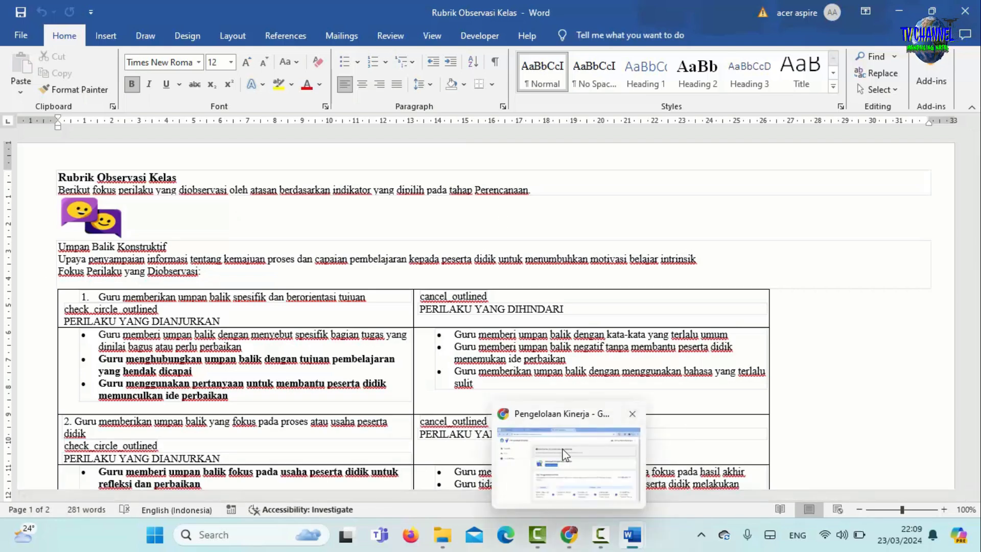
{"action": "left_click", "coordinate": [566, 455]}
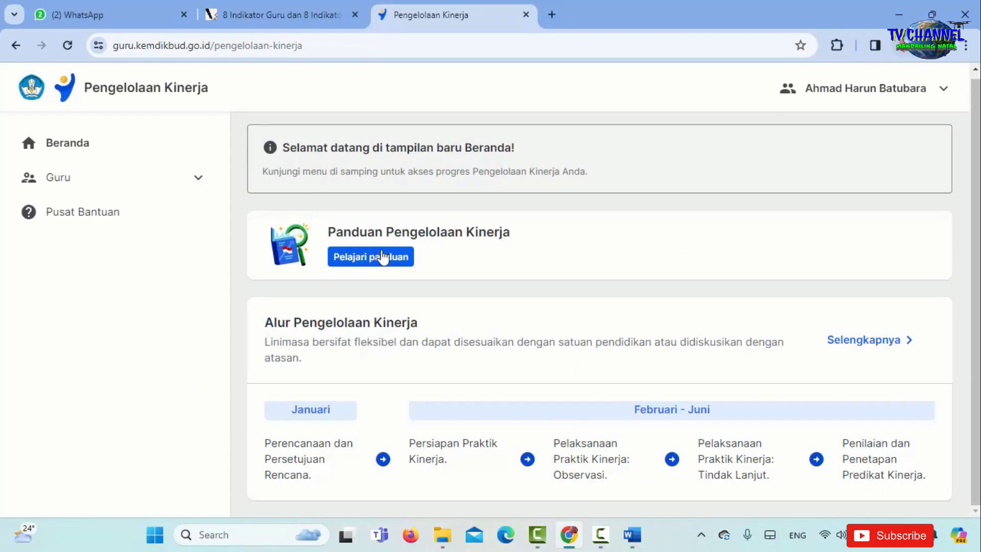
{"action": "left_click", "coordinate": [367, 267]}
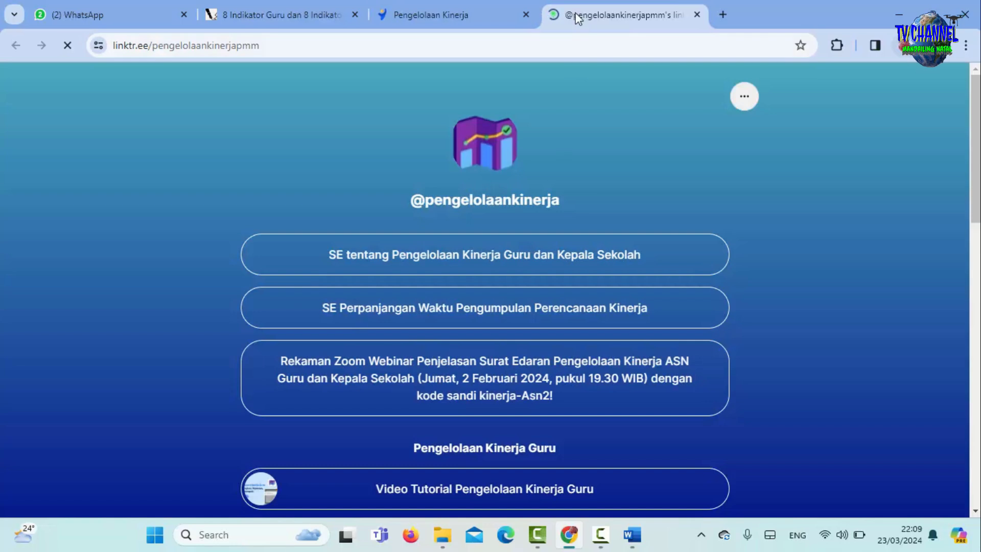
{"action": "left_click", "coordinate": [697, 15]}
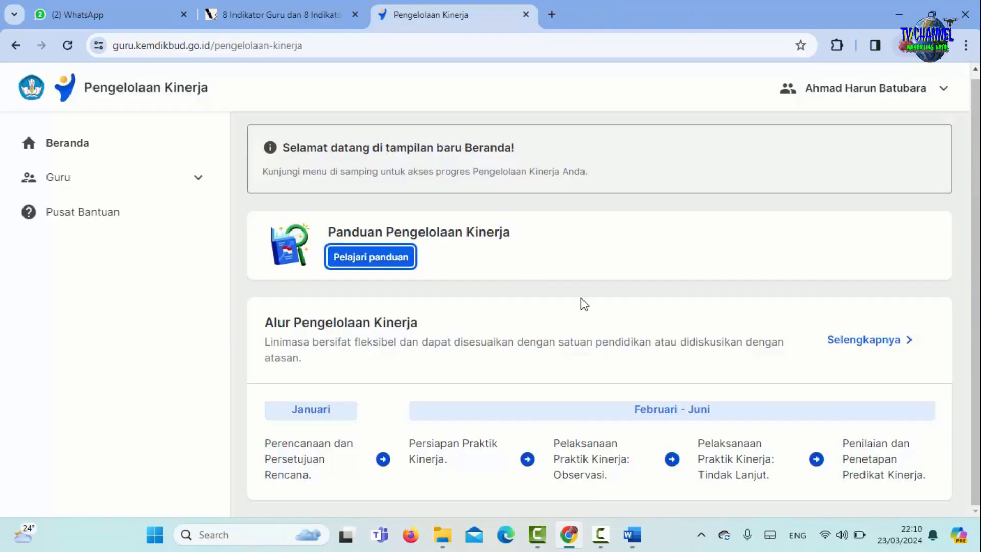
Open the further information on Alur Pengelolaan Kinerja, look over the Merdeka Mengajar help centre's categories, and close it
{"action": "left_click", "coordinate": [851, 343]}
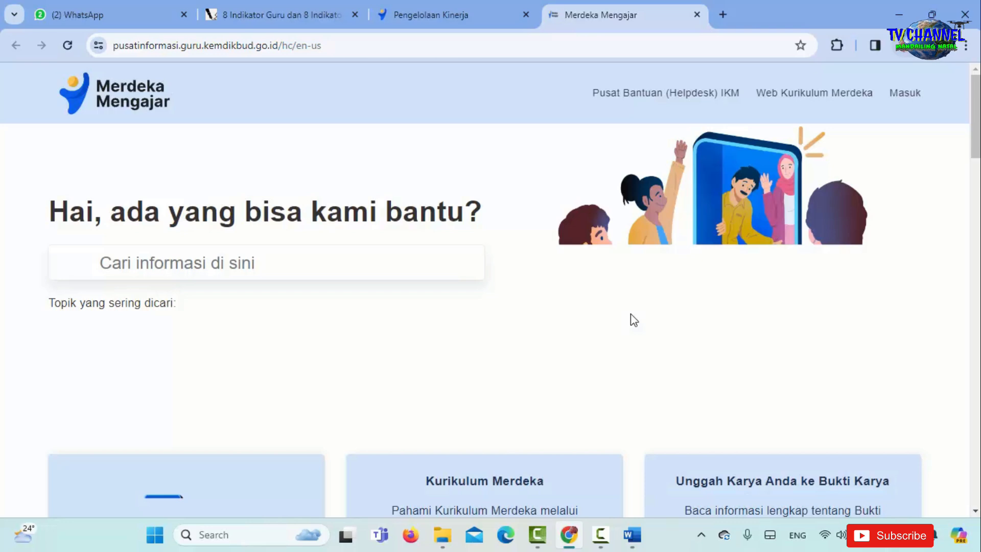
{"action": "scroll", "coordinate": [630, 320], "scroll_direction": "down", "scroll_amount": 3}
{"action": "scroll", "coordinate": [630, 315], "scroll_direction": "down", "scroll_amount": 15}
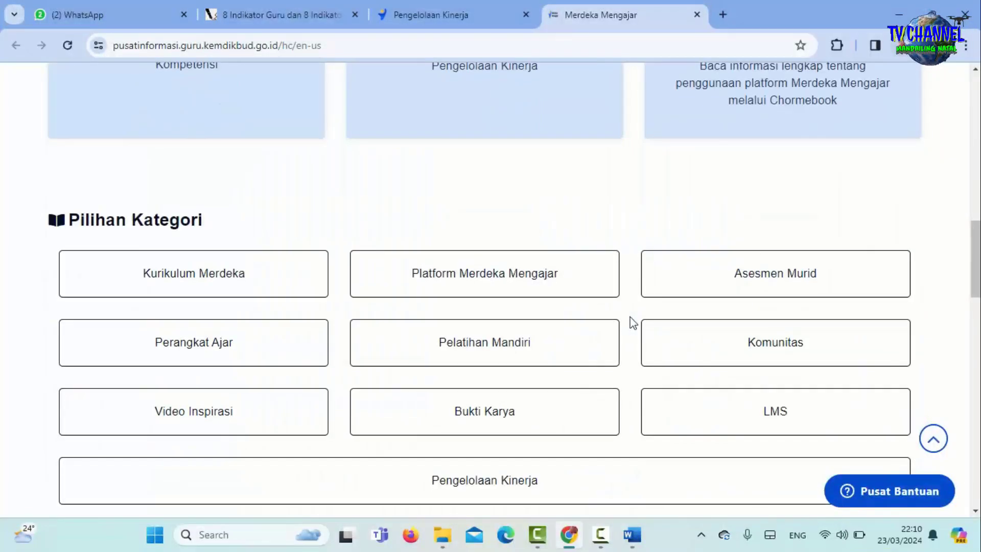
{"action": "scroll", "coordinate": [631, 322], "scroll_direction": "up", "scroll_amount": 15}
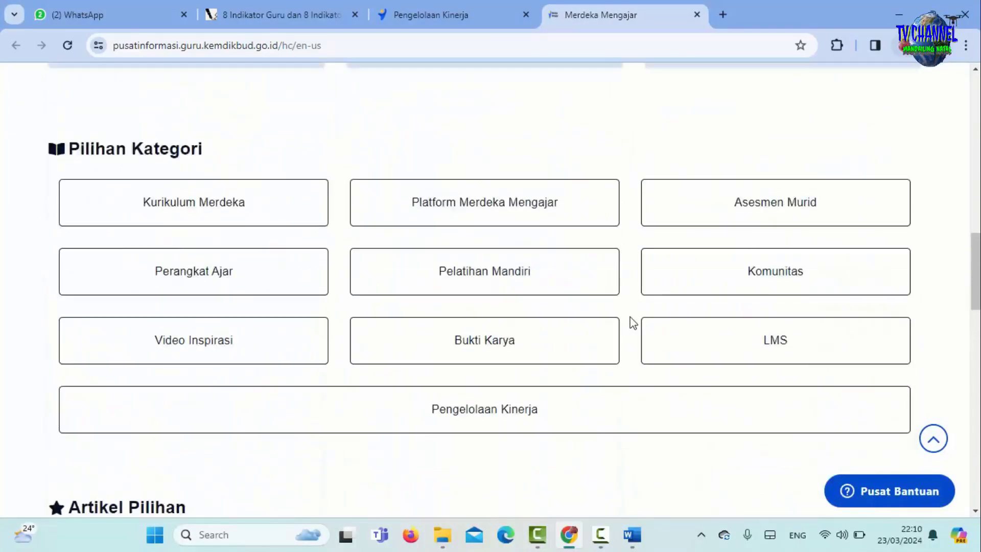
{"action": "scroll", "coordinate": [607, 218], "scroll_direction": "up", "scroll_amount": 5}
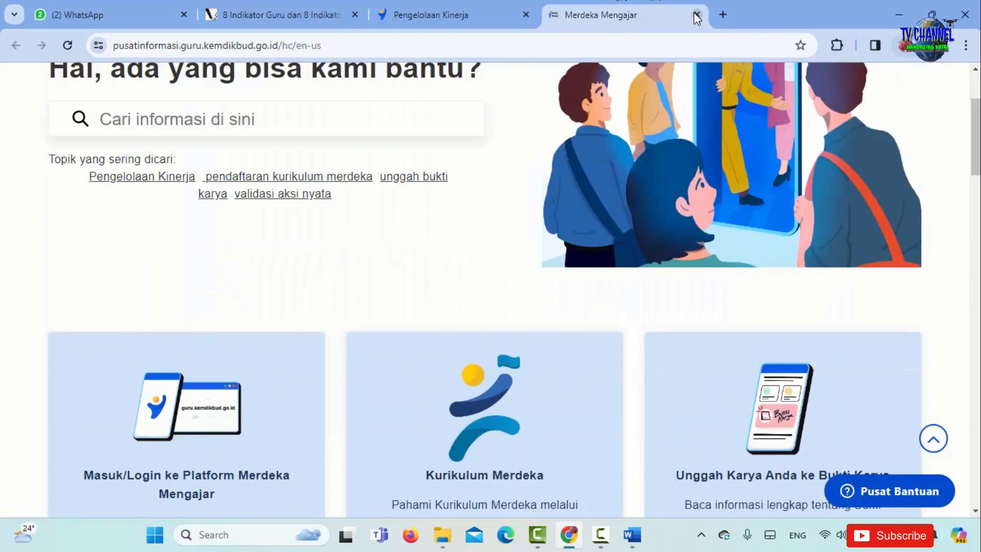
{"action": "left_click", "coordinate": [697, 14]}
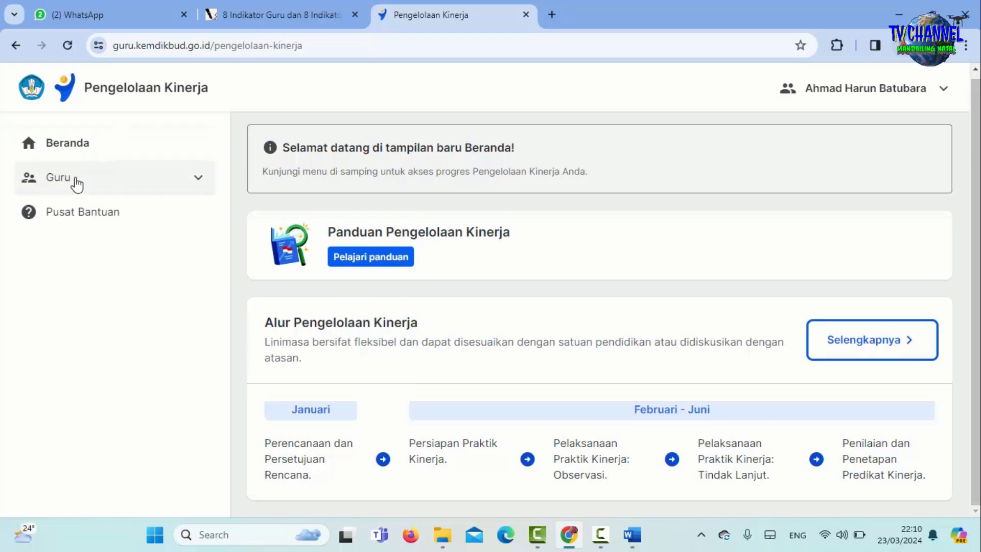
Open the Guru section's Sebagai Pegawai page and look over the Pelaksanaan Kinerja tasks and document collections
{"action": "left_click", "coordinate": [180, 185]}
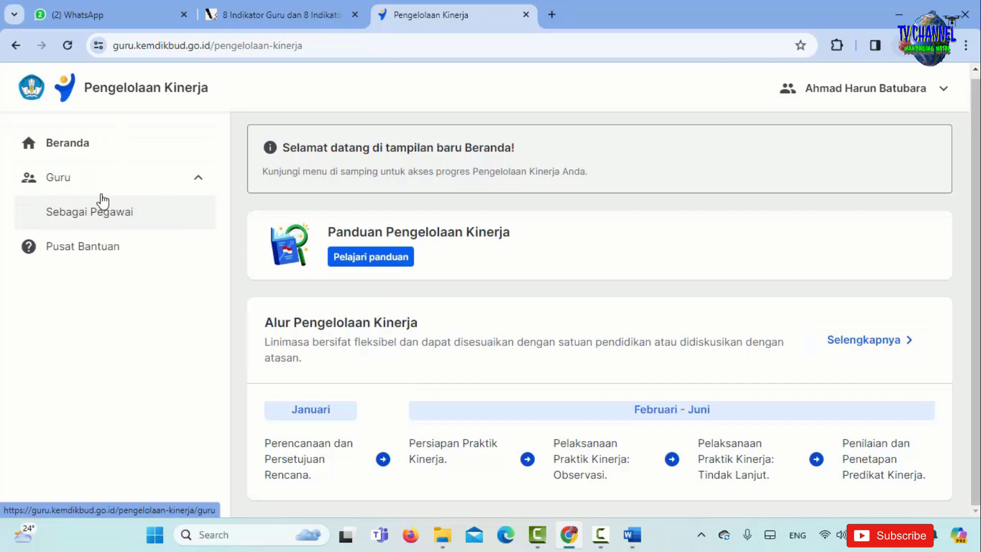
{"action": "left_click", "coordinate": [95, 214]}
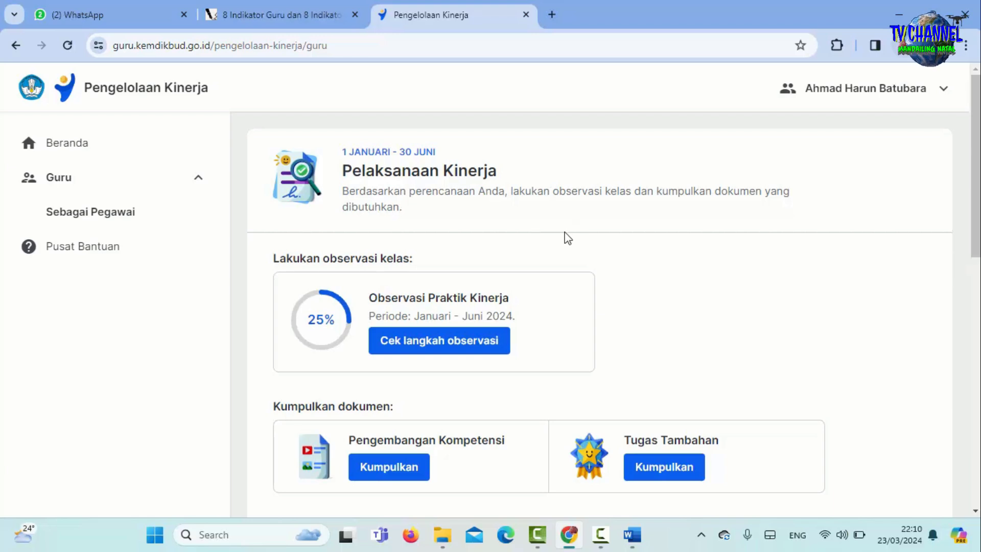
{"action": "scroll", "coordinate": [564, 234], "scroll_direction": "down", "scroll_amount": 4}
{"action": "scroll", "coordinate": [330, 240], "scroll_direction": "up", "scroll_amount": 3}
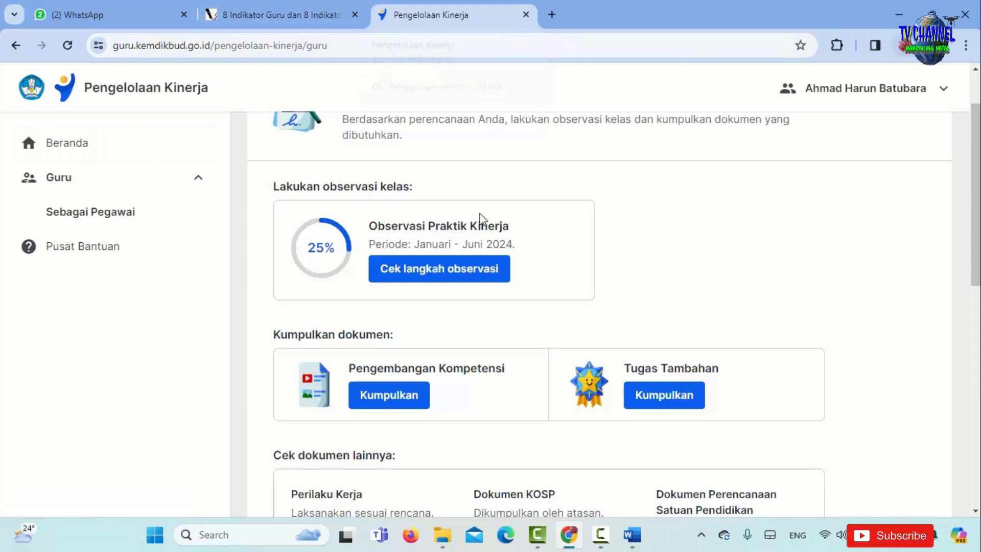
Open the observation steps for Observasi Praktik Kinerja and review the stages of Bagian 1 and Bagian 2
{"action": "left_click", "coordinate": [426, 276]}
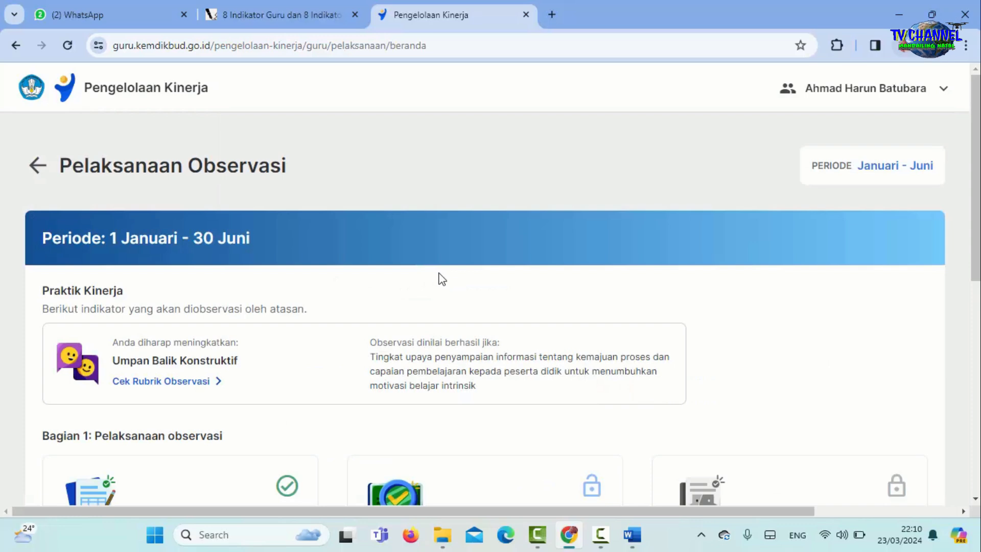
{"action": "scroll", "coordinate": [457, 288], "scroll_direction": "down", "scroll_amount": 5}
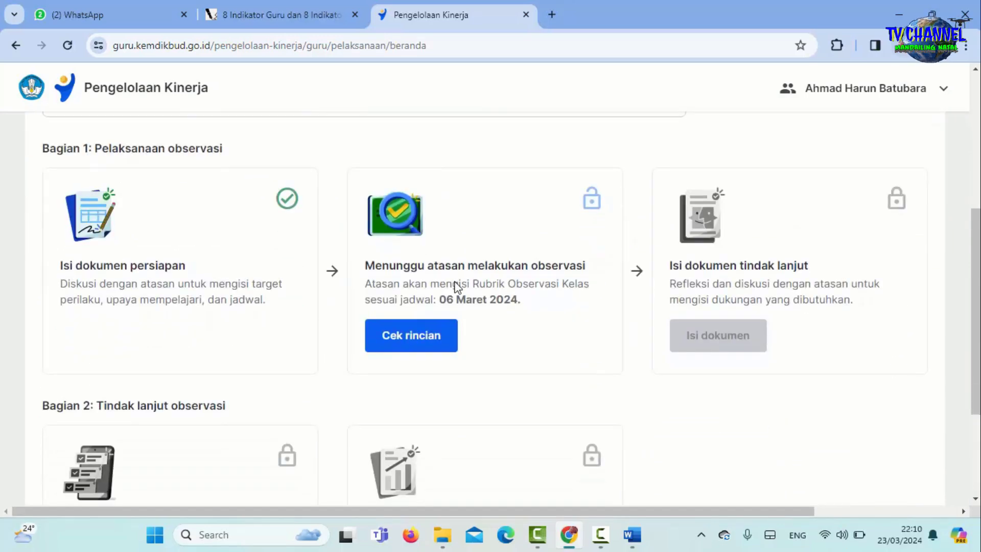
{"action": "scroll", "coordinate": [455, 279], "scroll_direction": "down", "scroll_amount": 3}
{"action": "scroll", "coordinate": [456, 285], "scroll_direction": "up", "scroll_amount": 5}
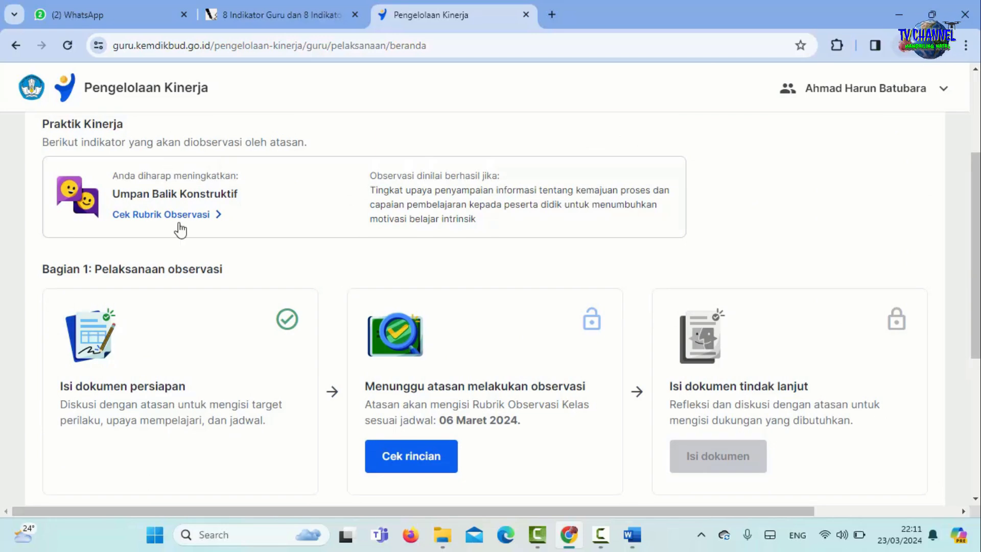
Open the Rubrik Observasi Kelas for Umpan Balik Konstruktif and read the recommended and avoided behaviours under each Target Perilaku
{"action": "left_click", "coordinate": [204, 219]}
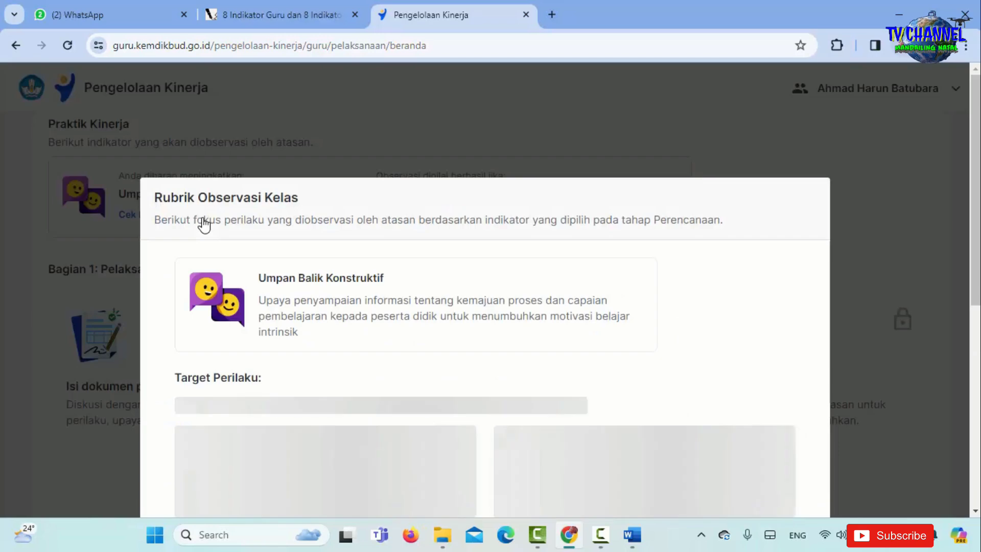
{"action": "scroll", "coordinate": [493, 264], "scroll_direction": "down", "scroll_amount": 5}
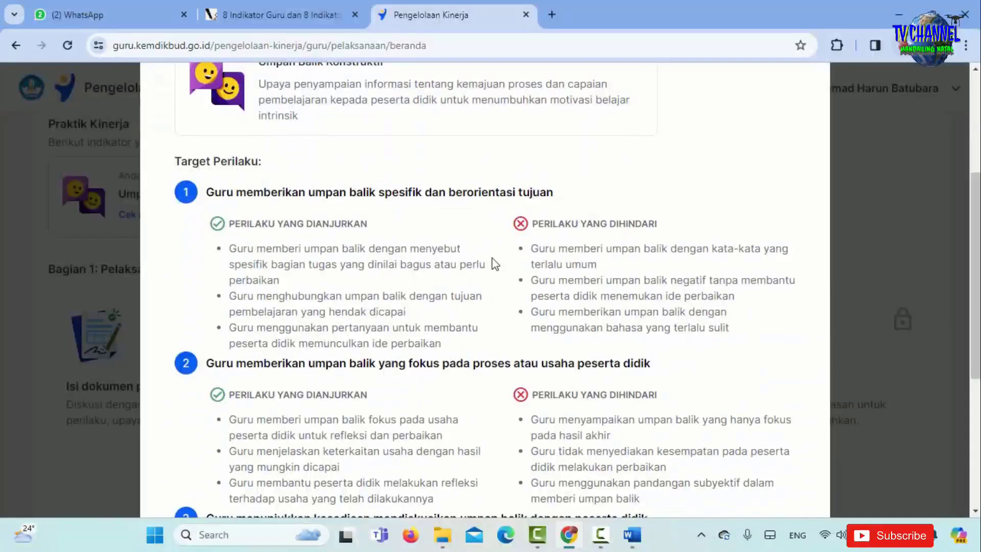
{"action": "scroll", "coordinate": [494, 264], "scroll_direction": "down", "scroll_amount": 5}
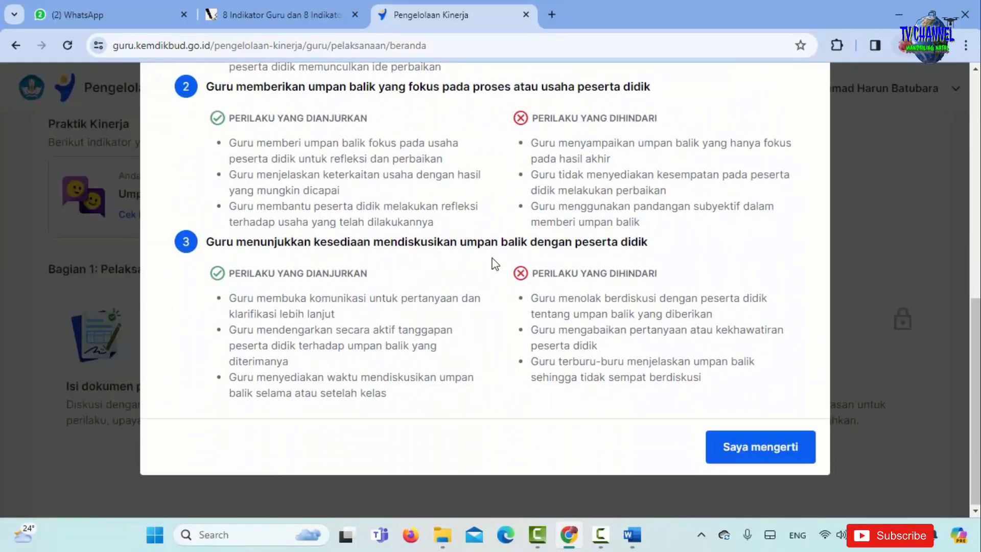
{"action": "scroll", "coordinate": [495, 264], "scroll_direction": "up", "scroll_amount": 4}
{"action": "scroll", "coordinate": [495, 264], "scroll_direction": "up", "scroll_amount": 1}
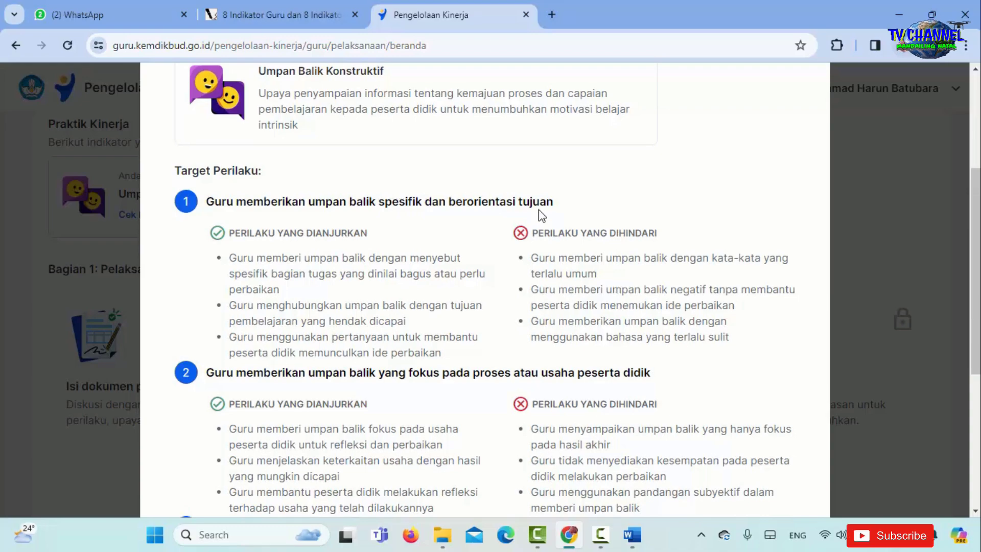
{"action": "scroll", "coordinate": [490, 216], "scroll_direction": "down", "scroll_amount": 4}
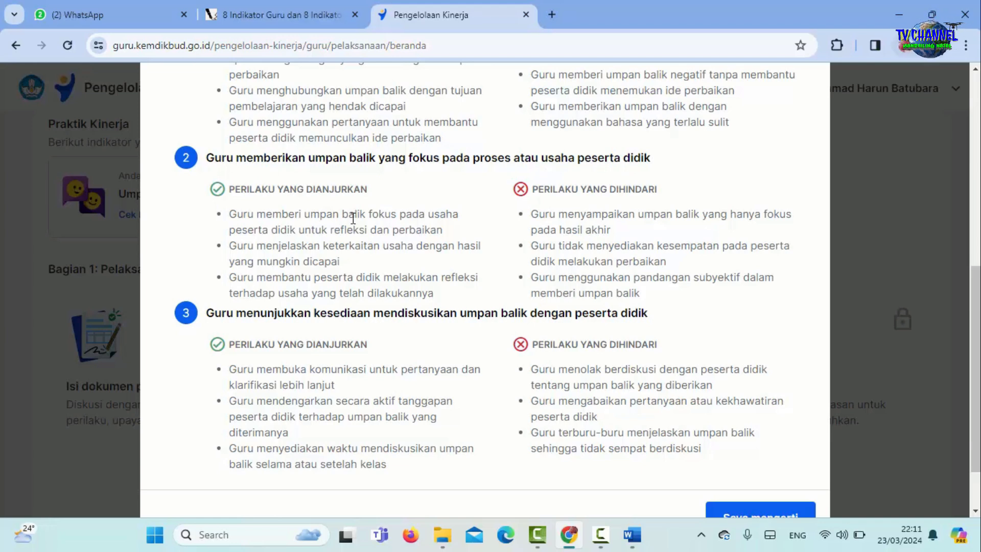
{"action": "scroll", "coordinate": [353, 218], "scroll_direction": "down", "scroll_amount": 2}
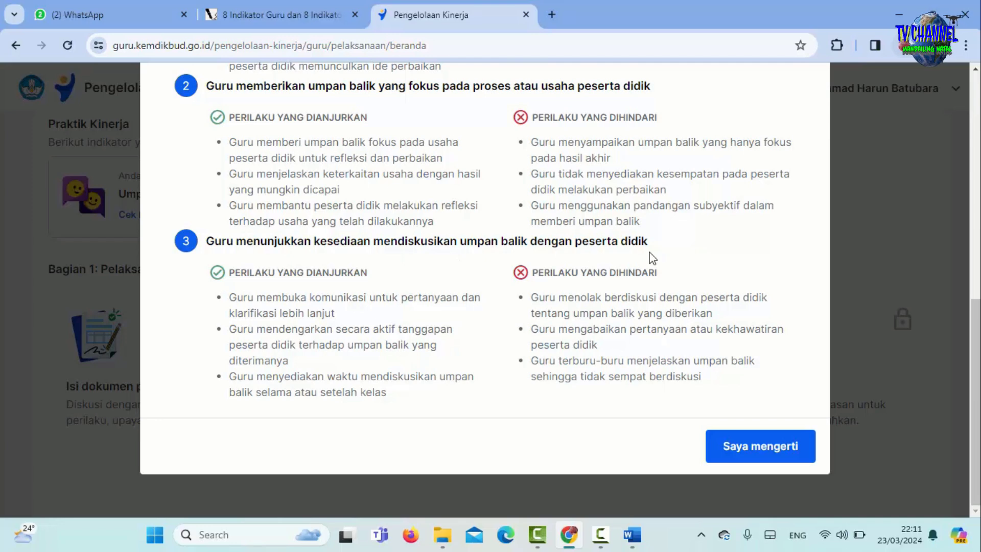
{"action": "scroll", "coordinate": [649, 255], "scroll_direction": "up", "scroll_amount": 4}
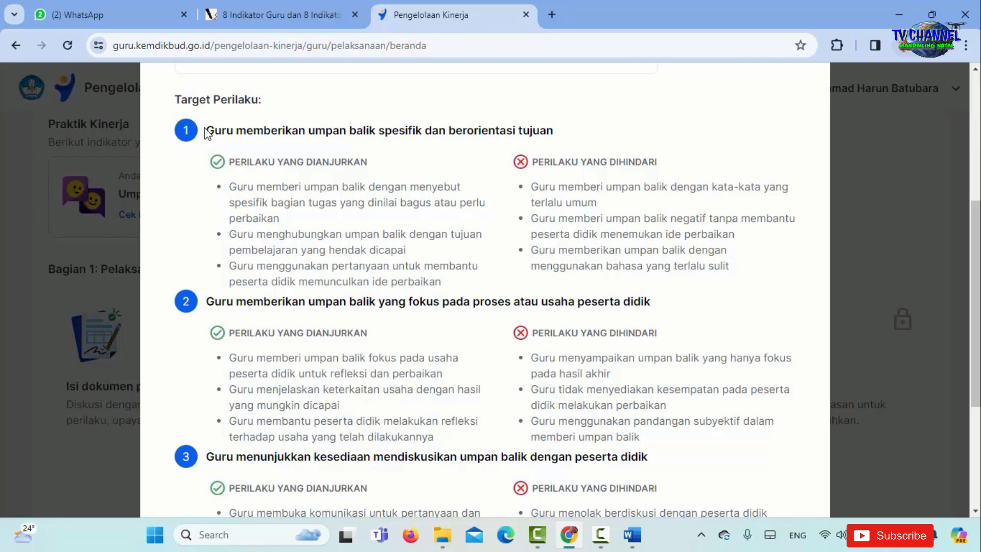
{"action": "scroll", "coordinate": [260, 156], "scroll_direction": "up", "scroll_amount": 1}
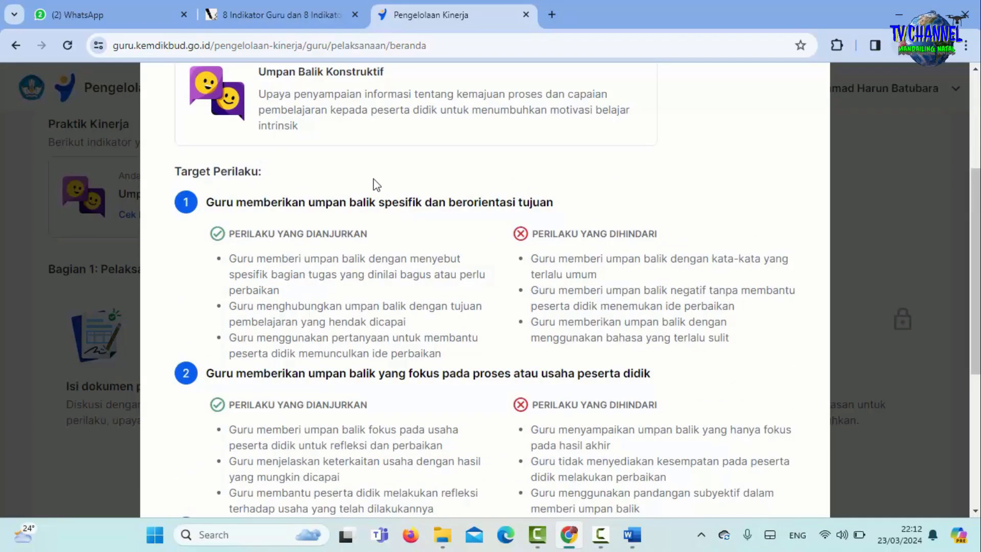
Switch to the Word document "modul ajar permainan sepak bola PMM siap tempur" and skim from the Alur Tujuan Pembelajaran table to the Penilaian Teman Sebaya form
{"action": "mouse_move", "coordinate": [631, 545]}
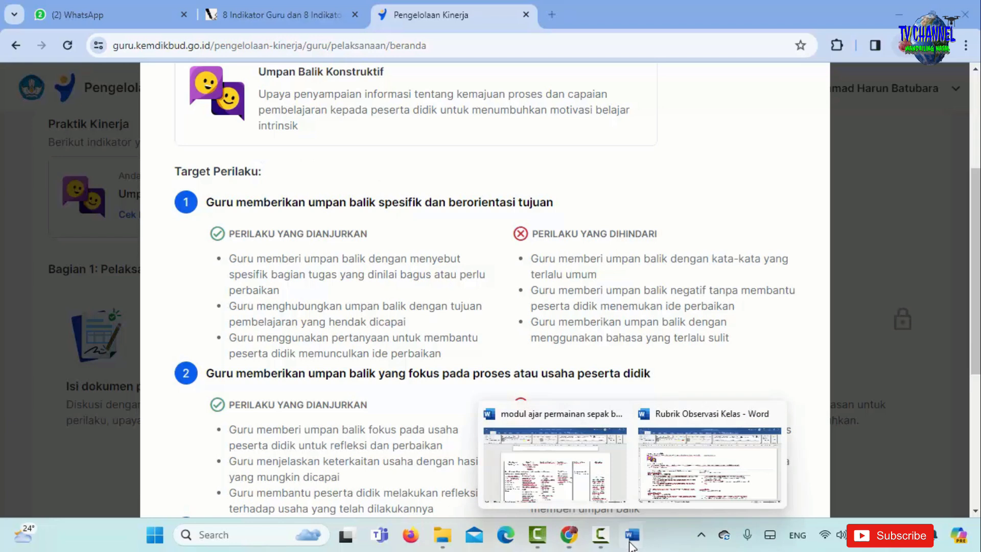
{"action": "left_click", "coordinate": [574, 482]}
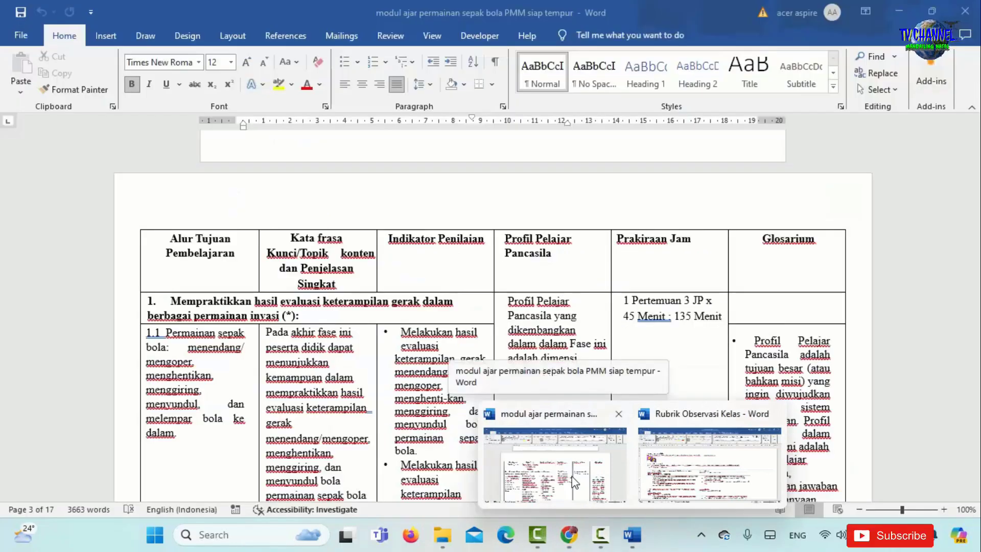
{"action": "scroll", "coordinate": [319, 336], "scroll_direction": "down", "scroll_amount": 20}
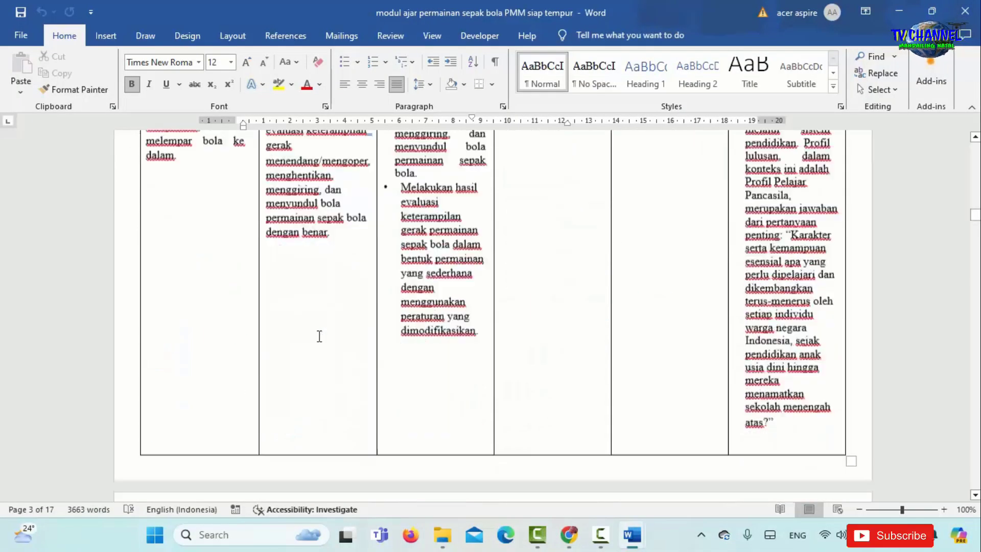
{"action": "scroll", "coordinate": [320, 336], "scroll_direction": "down", "scroll_amount": 20}
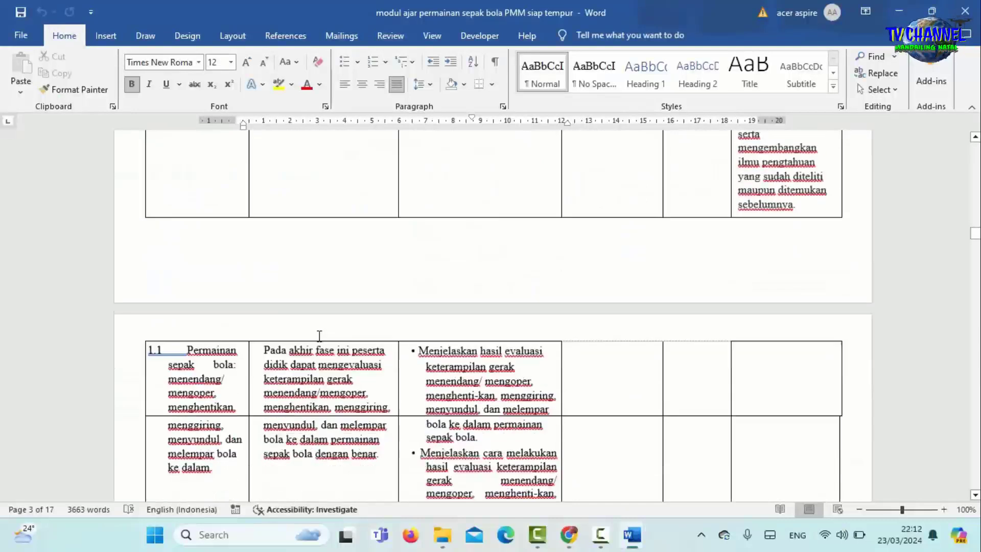
{"action": "scroll", "coordinate": [319, 336], "scroll_direction": "down", "scroll_amount": 20}
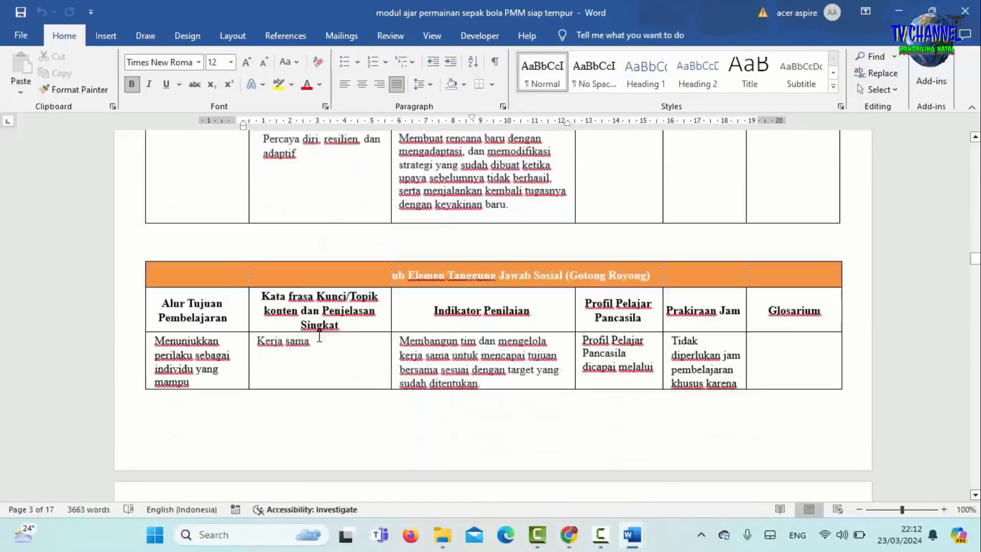
{"action": "scroll", "coordinate": [319, 336], "scroll_direction": "down", "scroll_amount": 15}
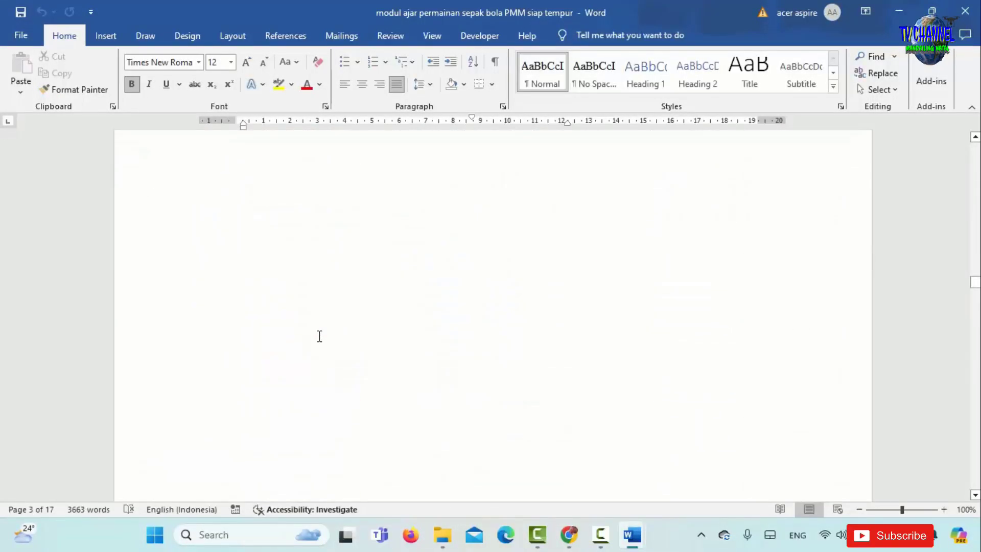
{"action": "scroll", "coordinate": [319, 335], "scroll_direction": "down", "scroll_amount": 3}
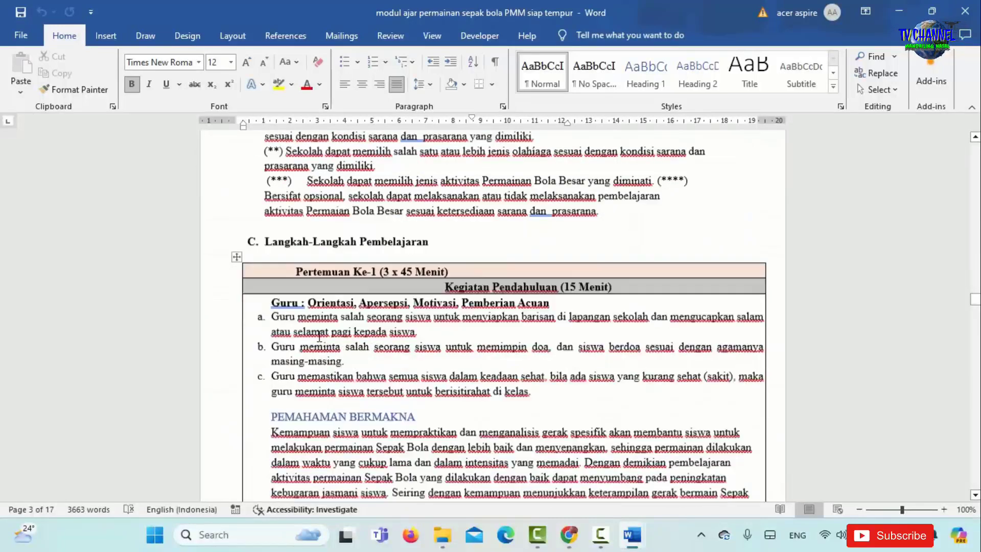
{"action": "scroll", "coordinate": [319, 335], "scroll_direction": "down", "scroll_amount": 12}
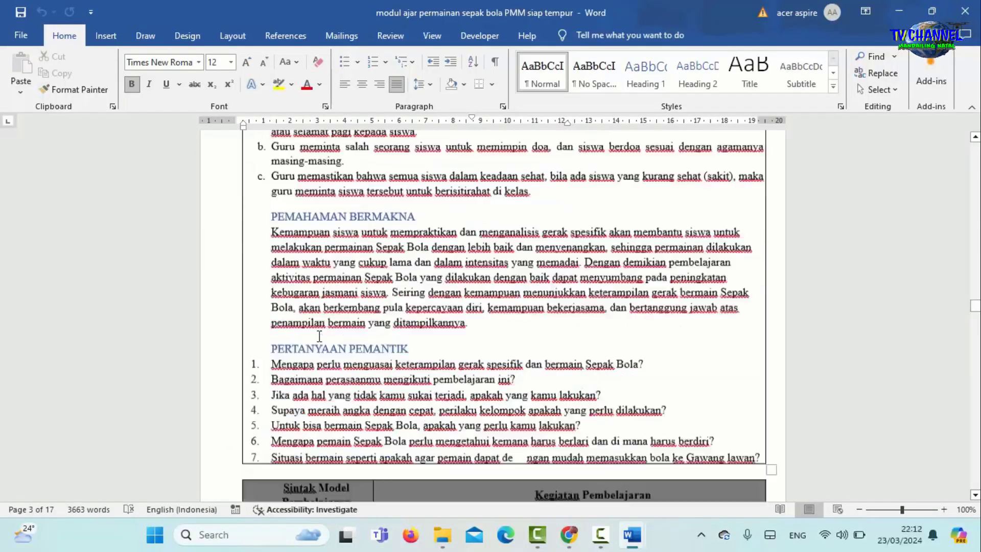
{"action": "scroll", "coordinate": [319, 336], "scroll_direction": "down", "scroll_amount": 15}
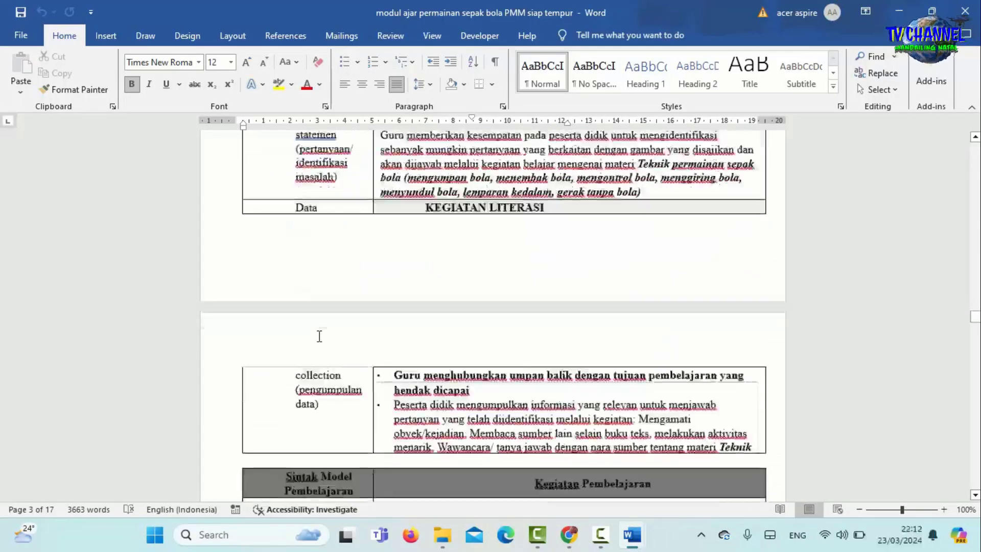
{"action": "scroll", "coordinate": [320, 336], "scroll_direction": "down", "scroll_amount": 20}
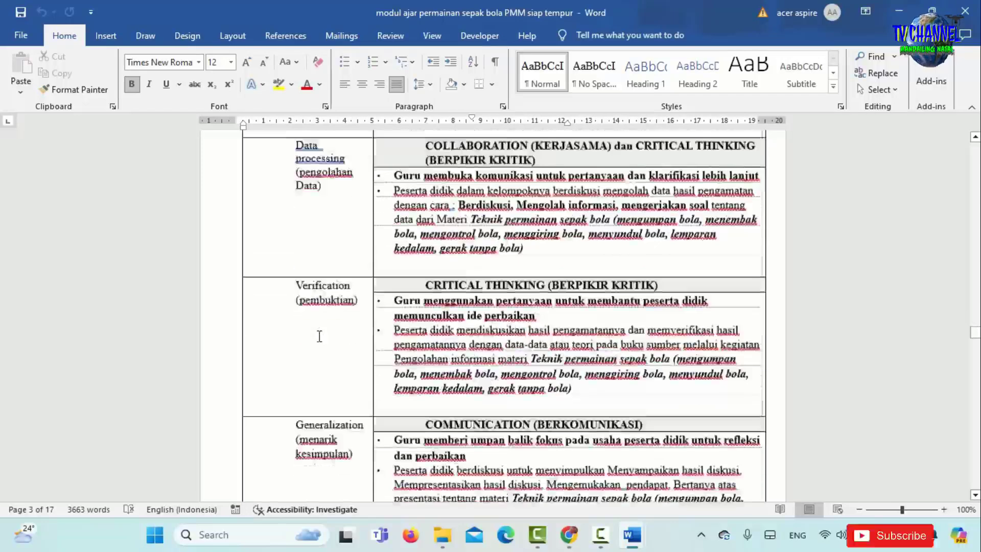
{"action": "scroll", "coordinate": [320, 341], "scroll_direction": "down", "scroll_amount": 15}
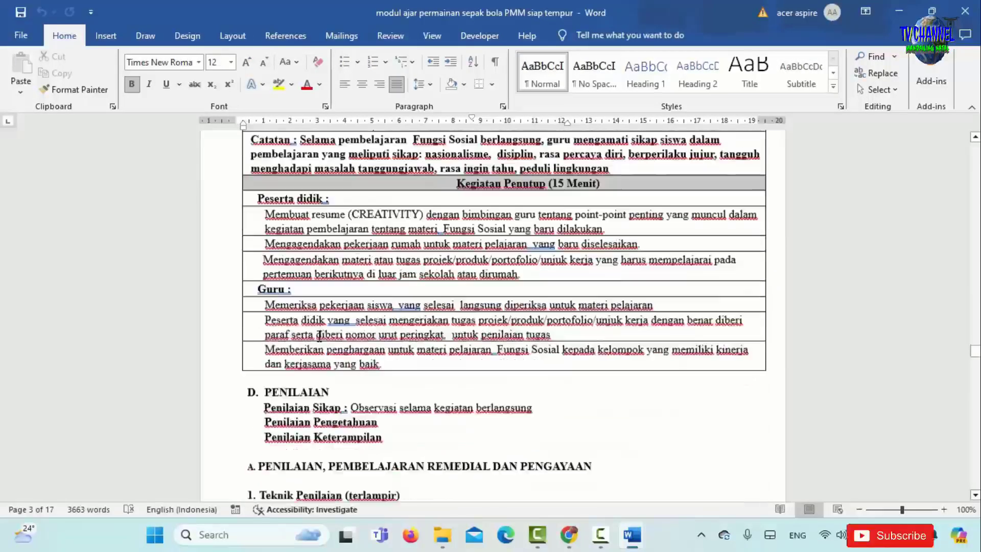
{"action": "scroll", "coordinate": [320, 336], "scroll_direction": "down", "scroll_amount": 20}
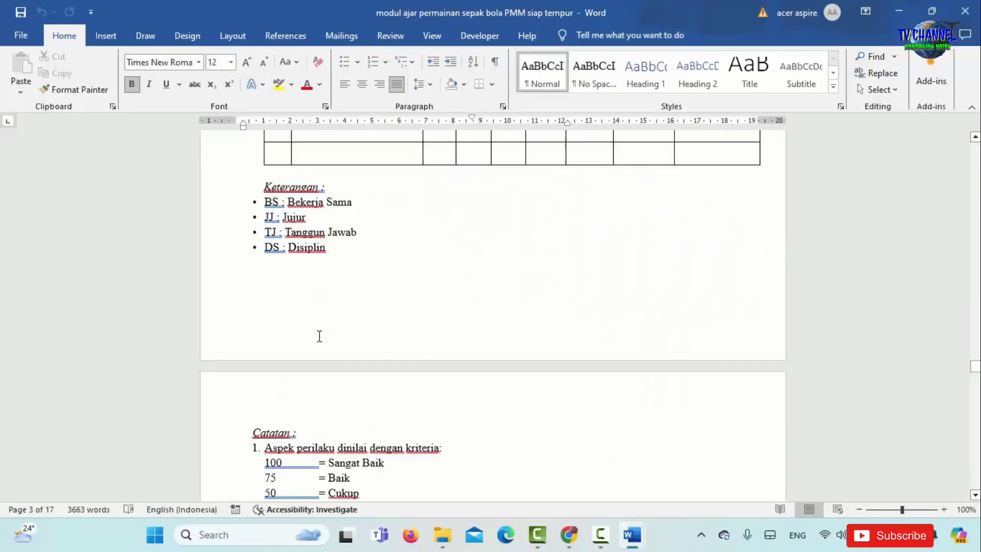
{"action": "scroll", "coordinate": [319, 338], "scroll_direction": "down", "scroll_amount": 20}
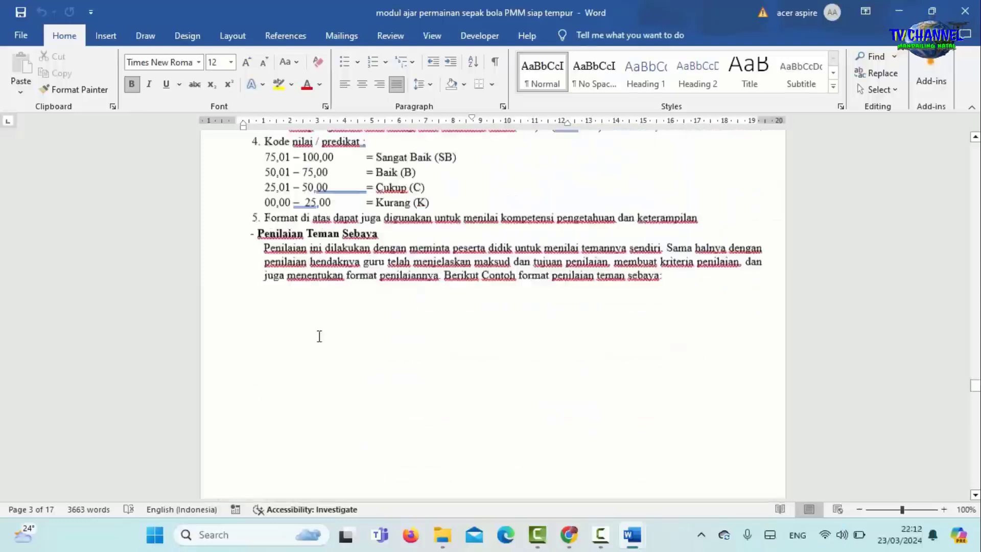
{"action": "scroll", "coordinate": [319, 336], "scroll_direction": "down", "scroll_amount": 20}
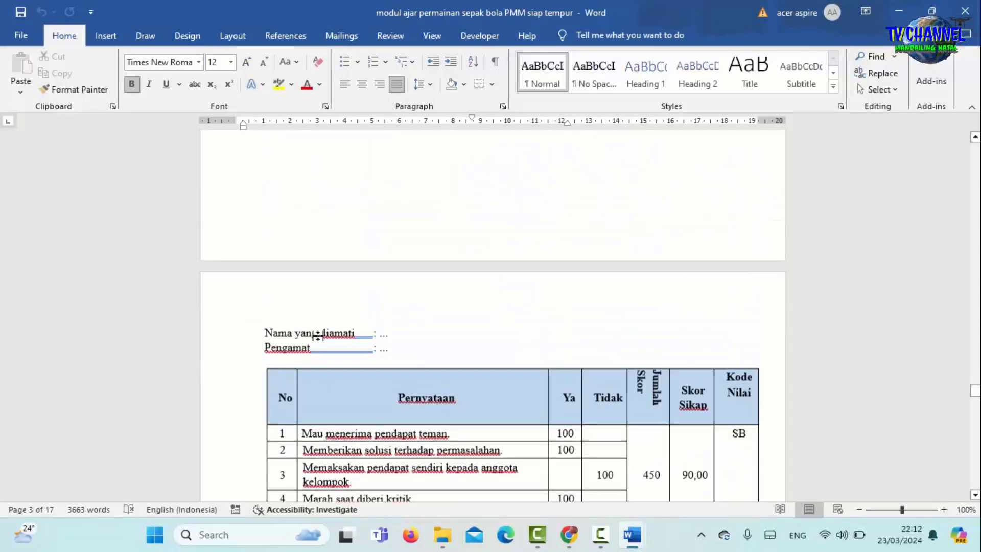
Go back through the module's learning activities to the Kegiatan Pendahuluan part of section C, Langkah-Langkah Pembelajaran
{"action": "scroll", "coordinate": [319, 336], "scroll_direction": "up", "scroll_amount": 15}
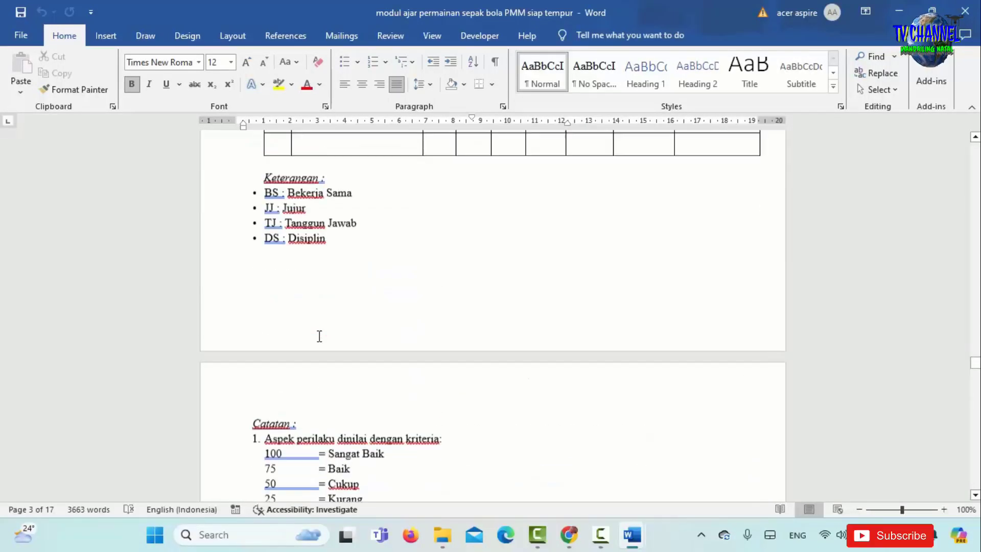
{"action": "scroll", "coordinate": [320, 338], "scroll_direction": "up", "scroll_amount": 5}
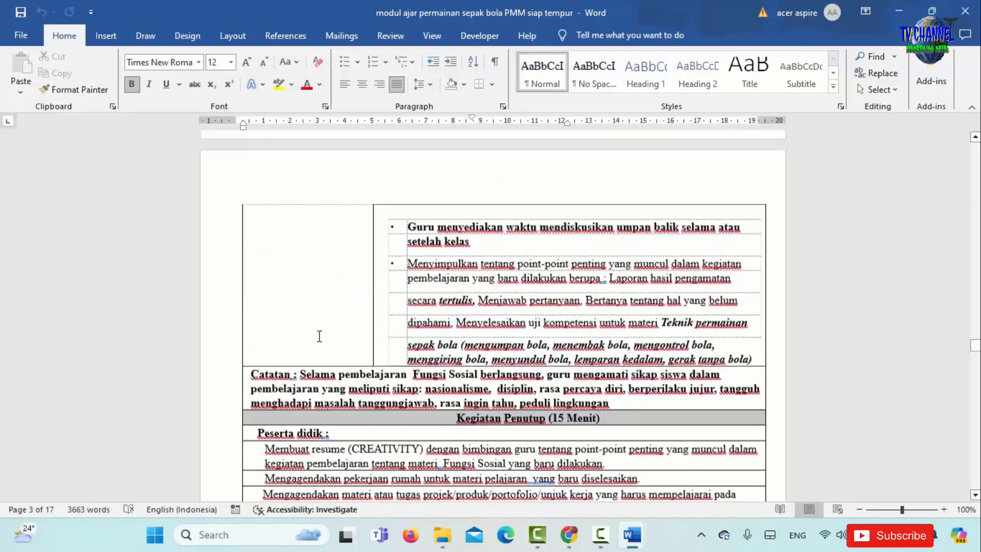
{"action": "scroll", "coordinate": [321, 342], "scroll_direction": "up", "scroll_amount": 15}
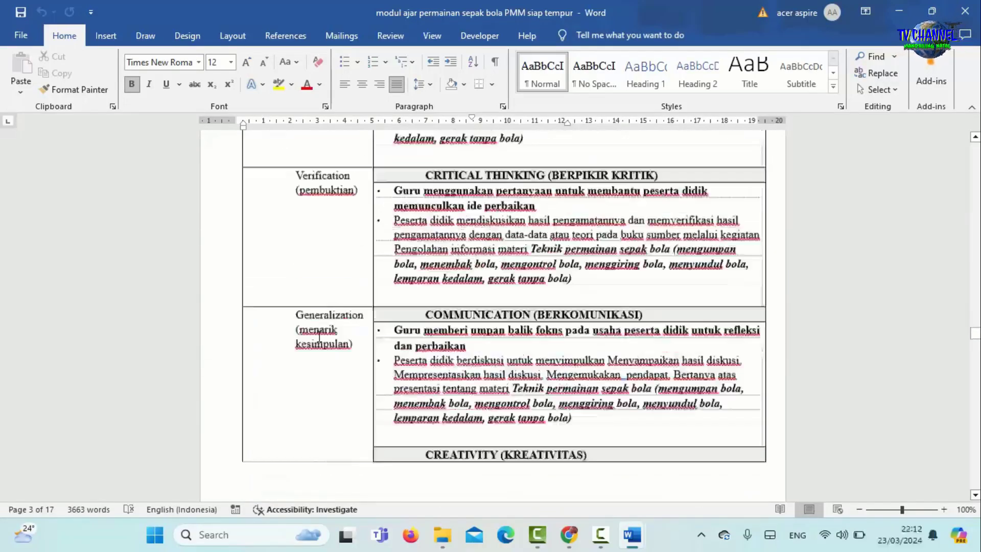
{"action": "scroll", "coordinate": [319, 335], "scroll_direction": "up", "scroll_amount": 15}
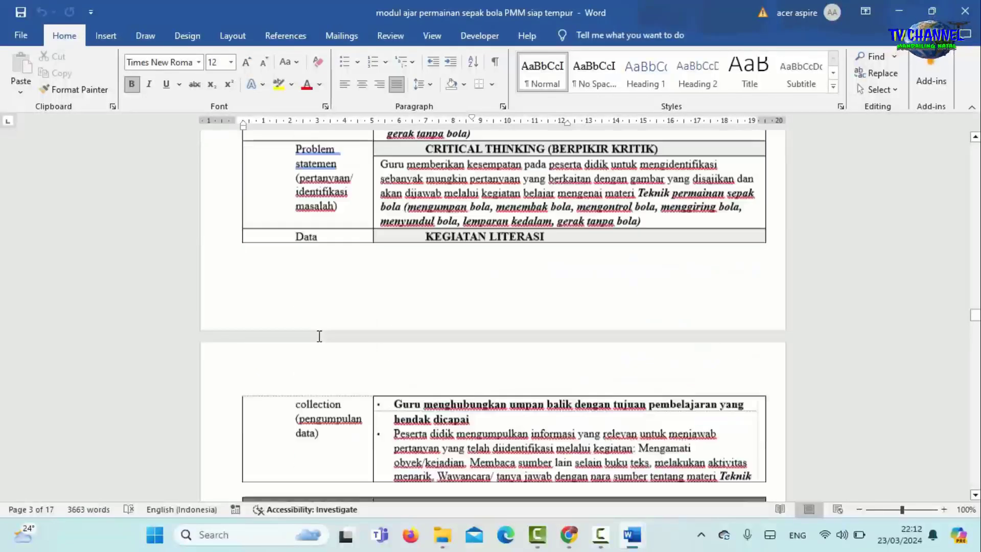
{"action": "scroll", "coordinate": [318, 335], "scroll_direction": "up", "scroll_amount": 4}
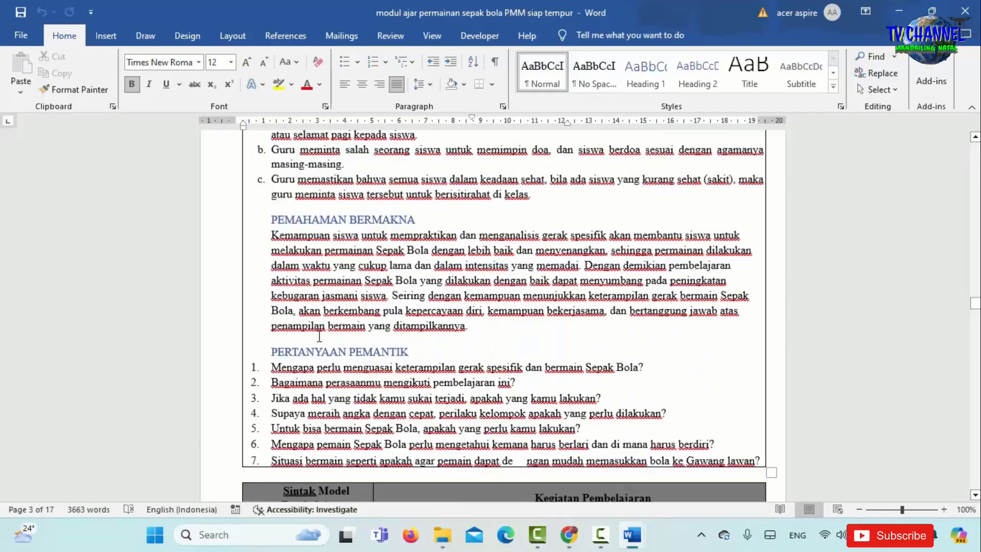
{"action": "scroll", "coordinate": [374, 341], "scroll_direction": "up", "scroll_amount": 3}
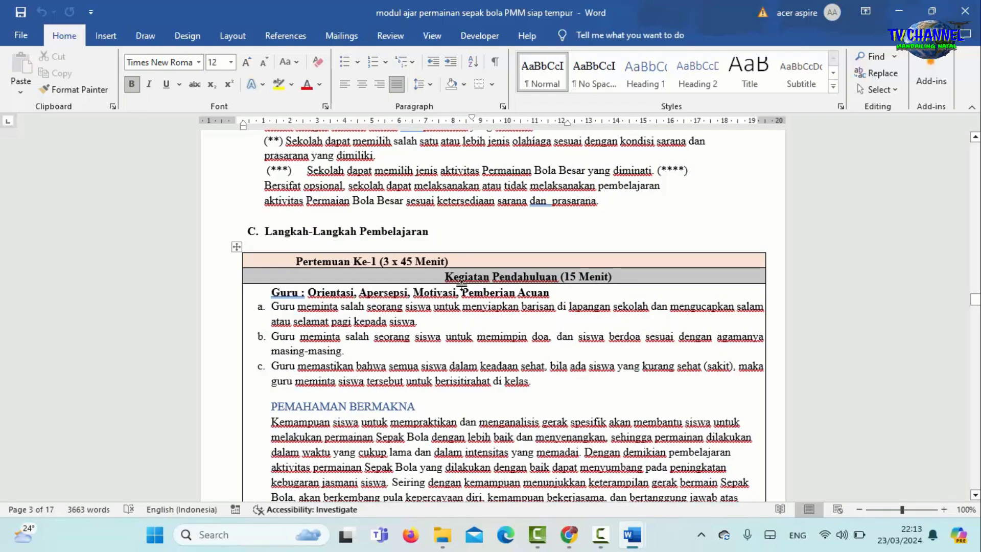
{"action": "scroll", "coordinate": [495, 291], "scroll_direction": "down", "scroll_amount": 1}
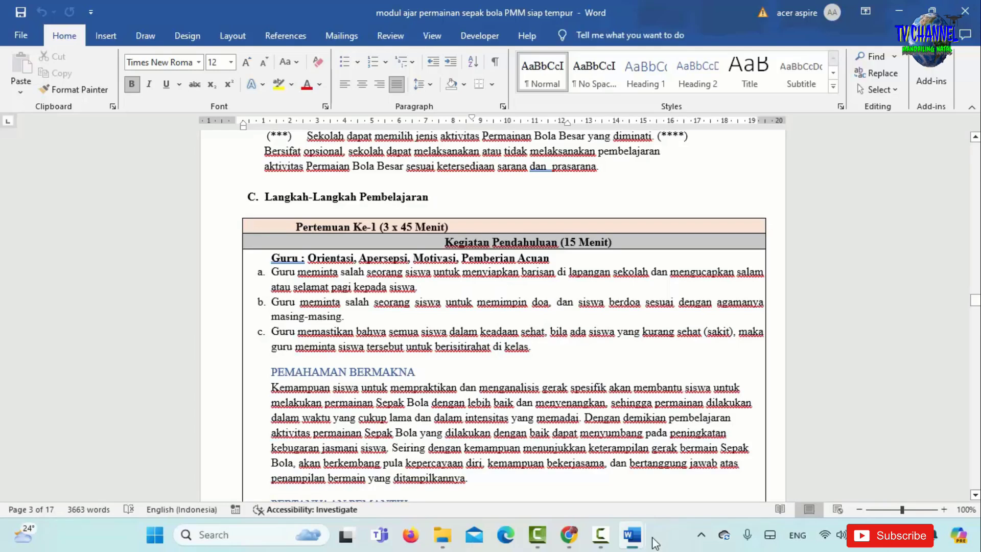
Switch to the Pengelolaan Kinerja page in the browser and reread the Target Perilaku list for Umpan Balik Konstruktif
{"action": "mouse_move", "coordinate": [569, 534]}
{"action": "left_click", "coordinate": [551, 463]}
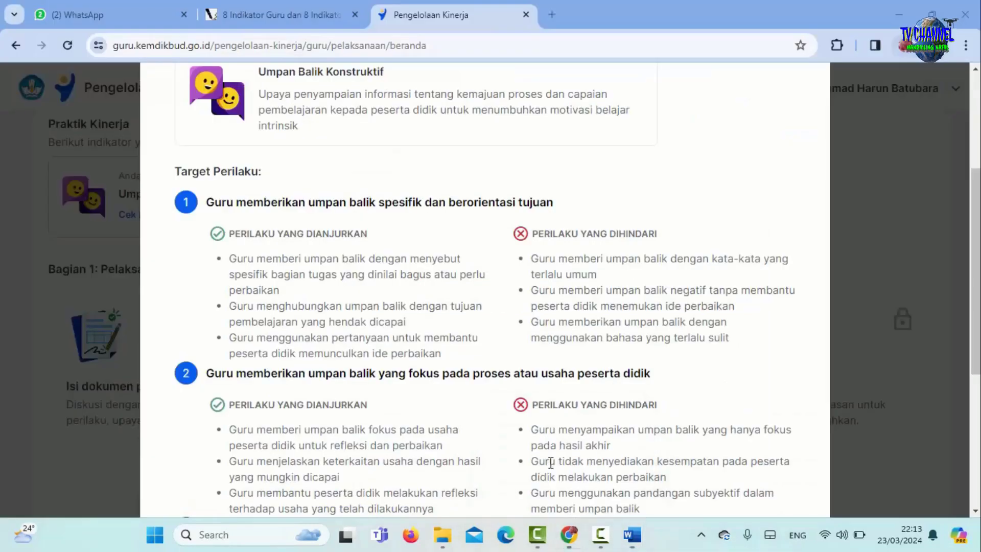
{"action": "scroll", "coordinate": [239, 222], "scroll_direction": "down", "scroll_amount": 2}
{"action": "scroll", "coordinate": [234, 220], "scroll_direction": "up", "scroll_amount": 2}
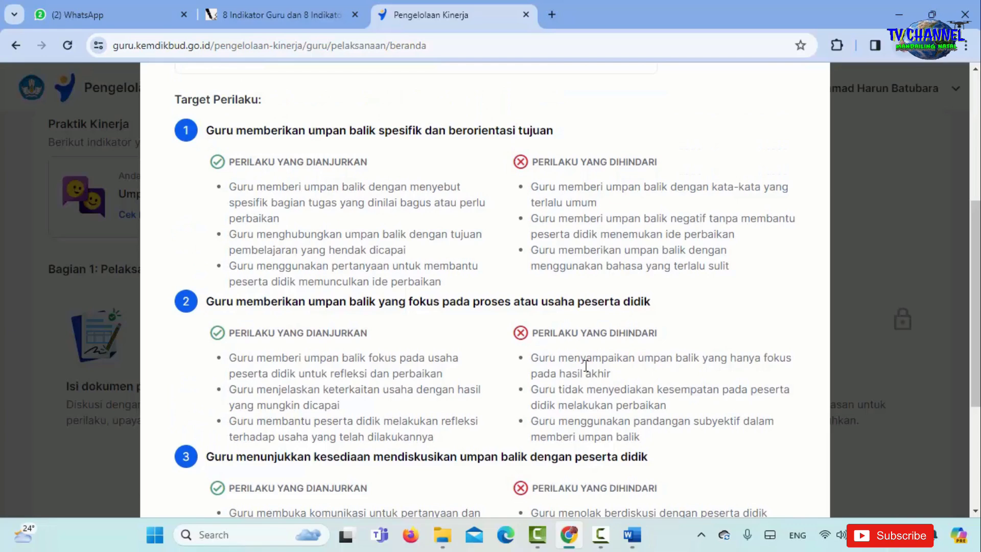
{"action": "scroll", "coordinate": [319, 158], "scroll_direction": "down", "scroll_amount": 1}
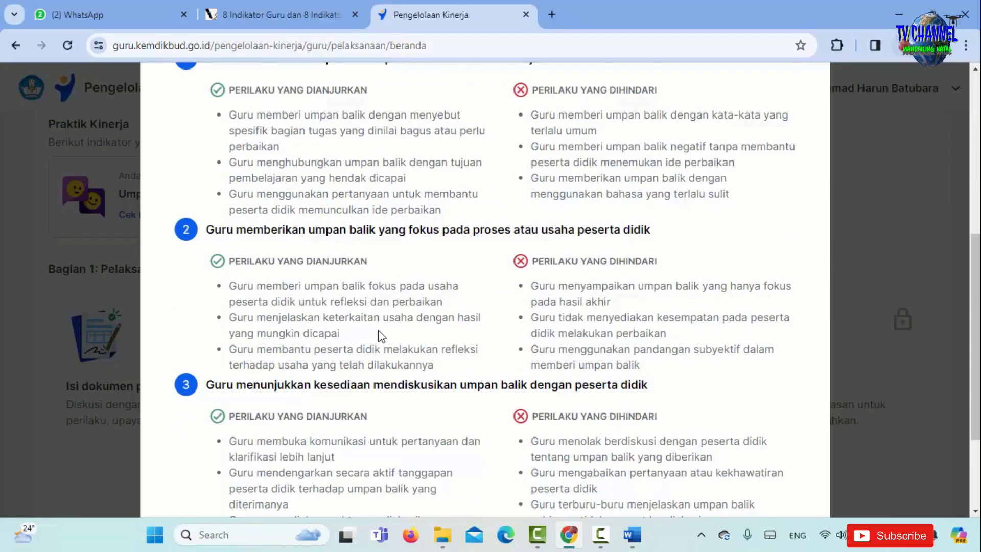
Switch to the Word document "Rubrik Observasi Kelas" and review its table of recommended and avoided behaviours
{"action": "mouse_move", "coordinate": [633, 545]}
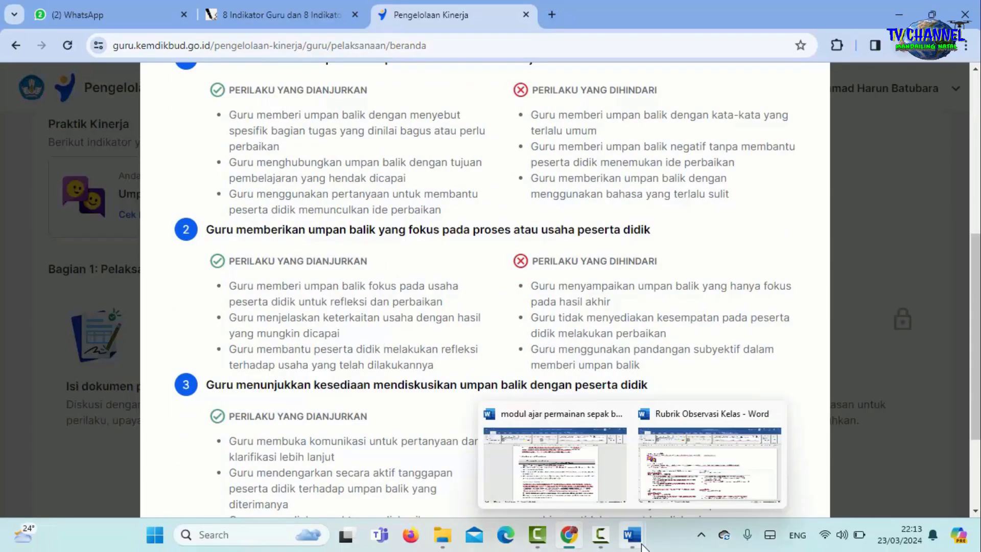
{"action": "left_click", "coordinate": [679, 487]}
{"action": "scroll", "coordinate": [316, 316], "scroll_direction": "down", "scroll_amount": 2}
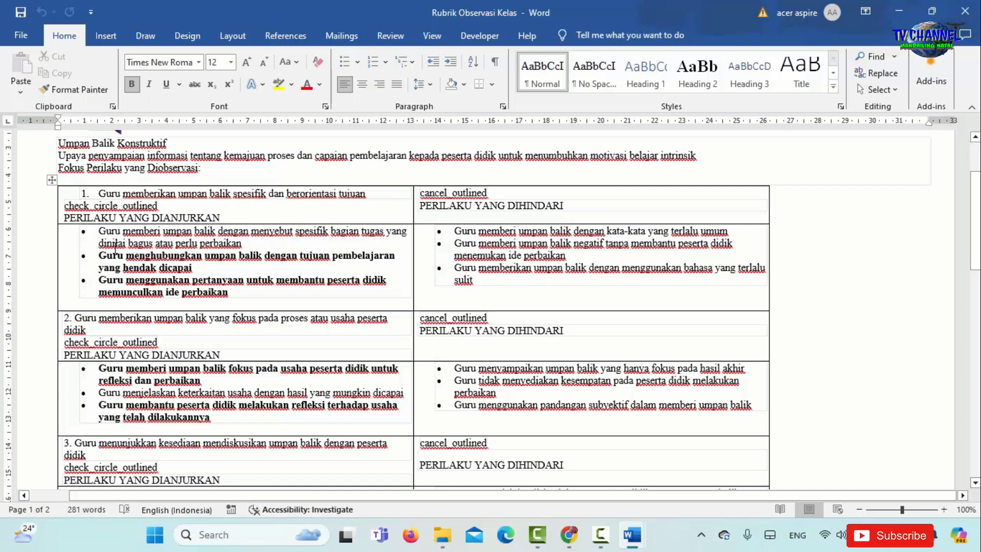
Return to the teaching module document and read Kegiatan Pendahuluan, including the Pemahaman Bermakna and Pertanyaan Pemantik parts
{"action": "mouse_move", "coordinate": [632, 531]}
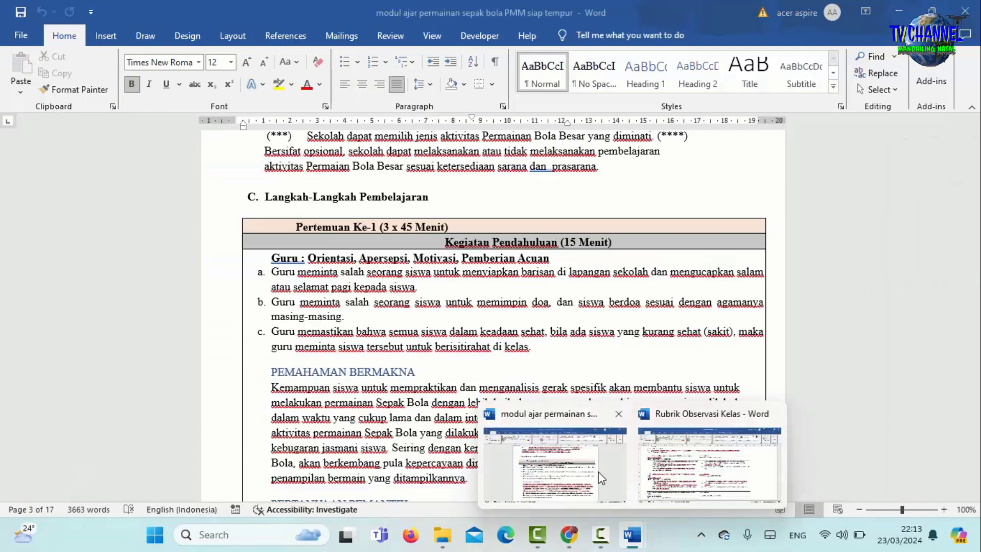
{"action": "left_click", "coordinate": [600, 478]}
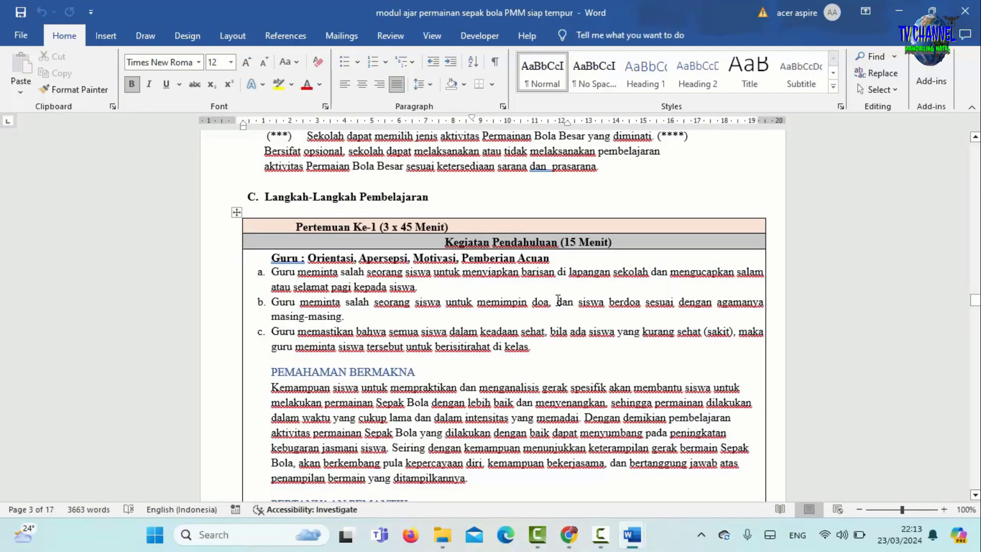
{"action": "scroll", "coordinate": [558, 300], "scroll_direction": "down", "scroll_amount": 5}
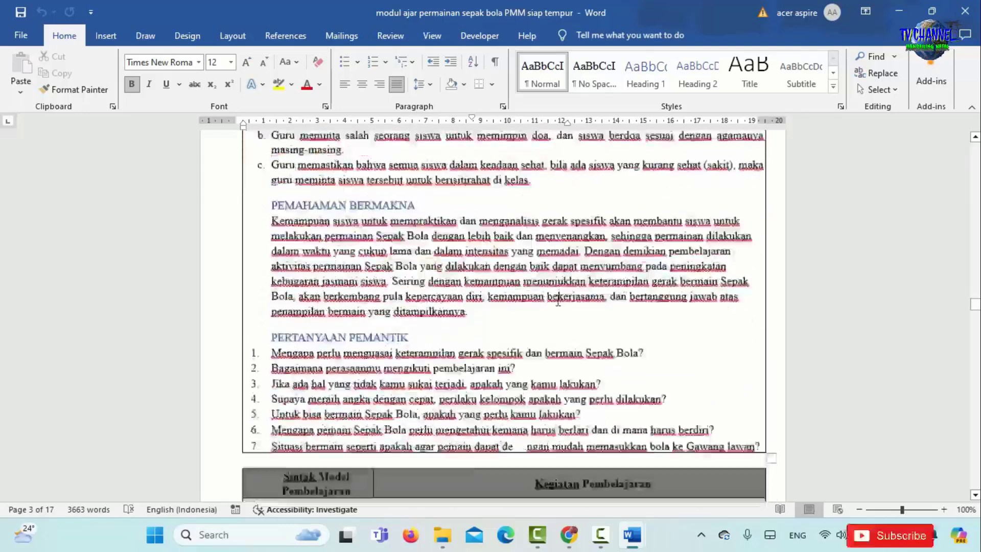
{"action": "scroll", "coordinate": [559, 301], "scroll_direction": "down", "scroll_amount": 2}
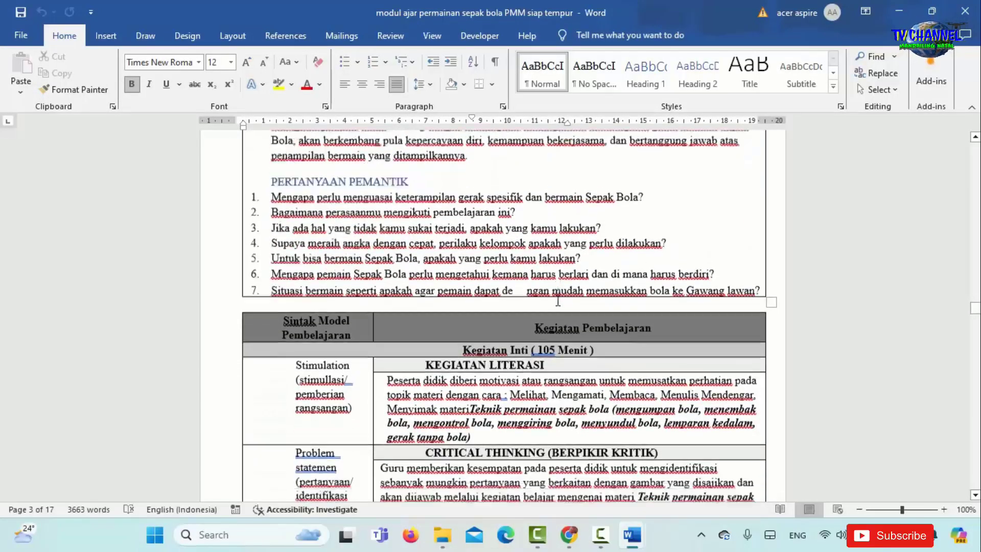
{"action": "scroll", "coordinate": [558, 301], "scroll_direction": "up", "scroll_amount": 7}
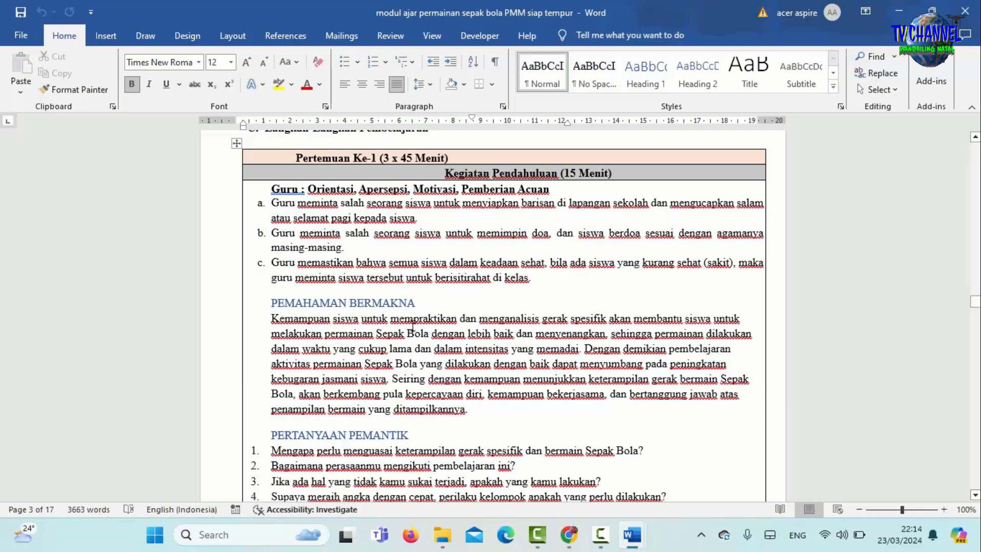
{"action": "scroll", "coordinate": [413, 326], "scroll_direction": "down", "scroll_amount": 2}
{"action": "scroll", "coordinate": [413, 326], "scroll_direction": "down", "scroll_amount": 2}
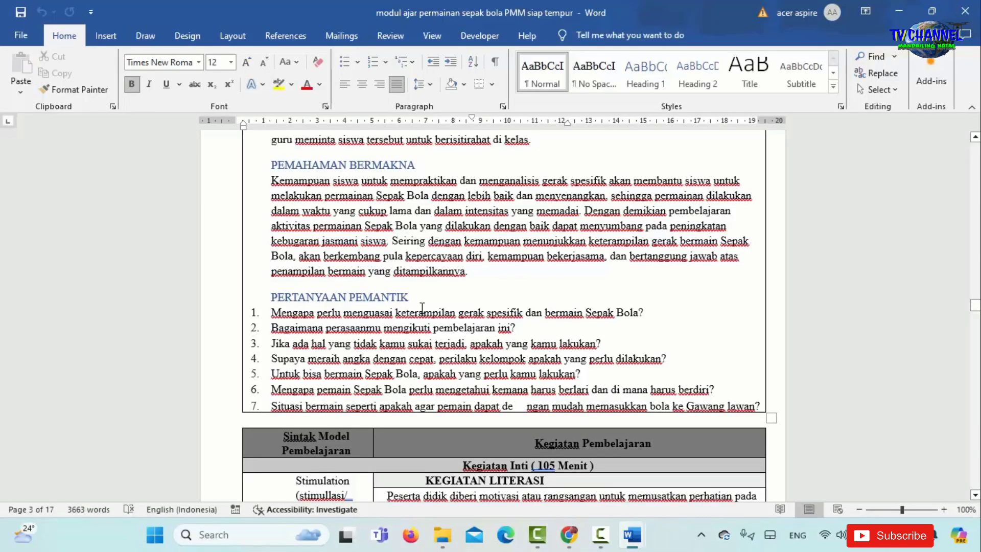
{"action": "scroll", "coordinate": [410, 300], "scroll_direction": "down", "scroll_amount": 1}
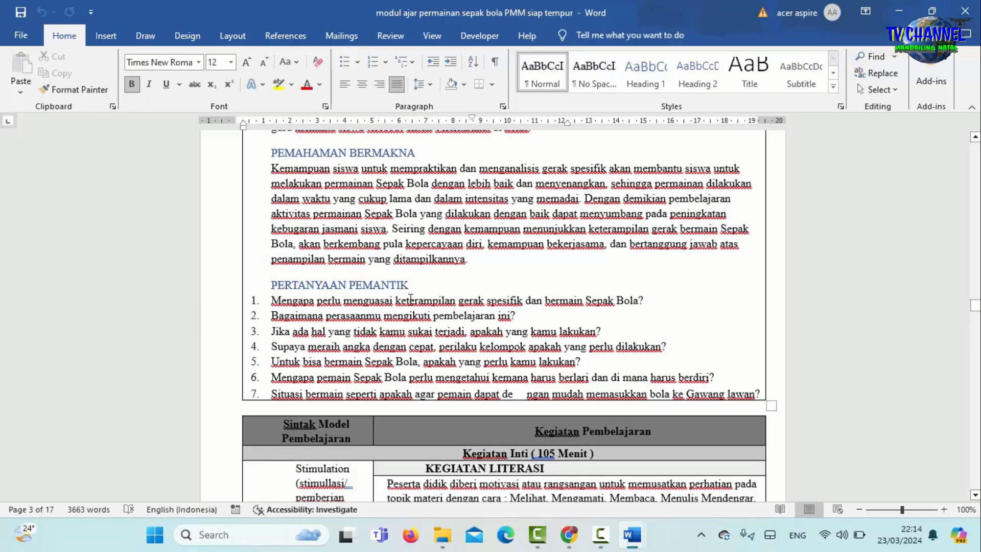
{"action": "scroll", "coordinate": [410, 300], "scroll_direction": "down", "scroll_amount": 1}
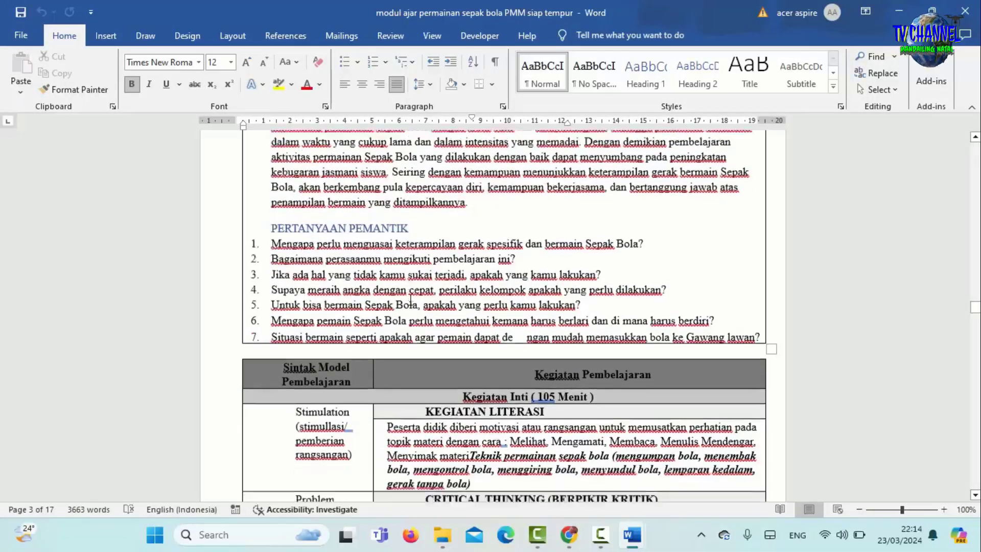
Examine the Kegiatan Inti table from the Stimulation and Problem statement rows to the bold feedback sentence under Data collection
{"action": "scroll", "coordinate": [415, 300], "scroll_direction": "down", "scroll_amount": 4}
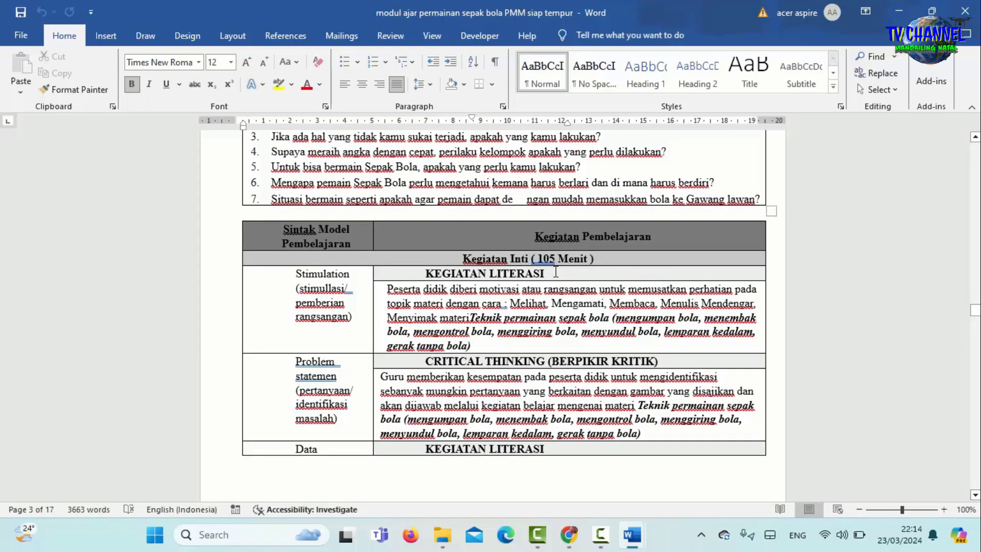
{"action": "scroll", "coordinate": [556, 272], "scroll_direction": "down", "scroll_amount": 5}
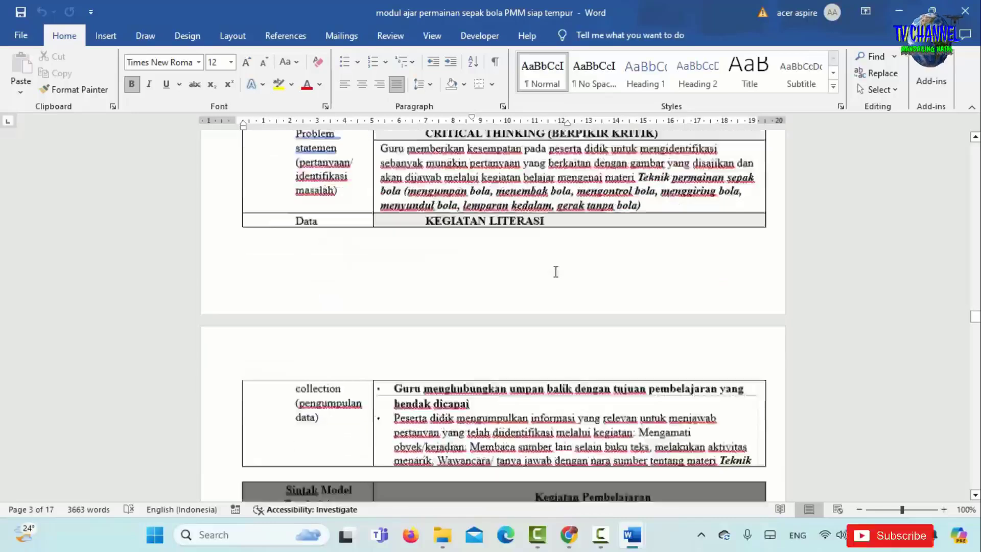
{"action": "scroll", "coordinate": [556, 272], "scroll_direction": "up", "scroll_amount": 5}
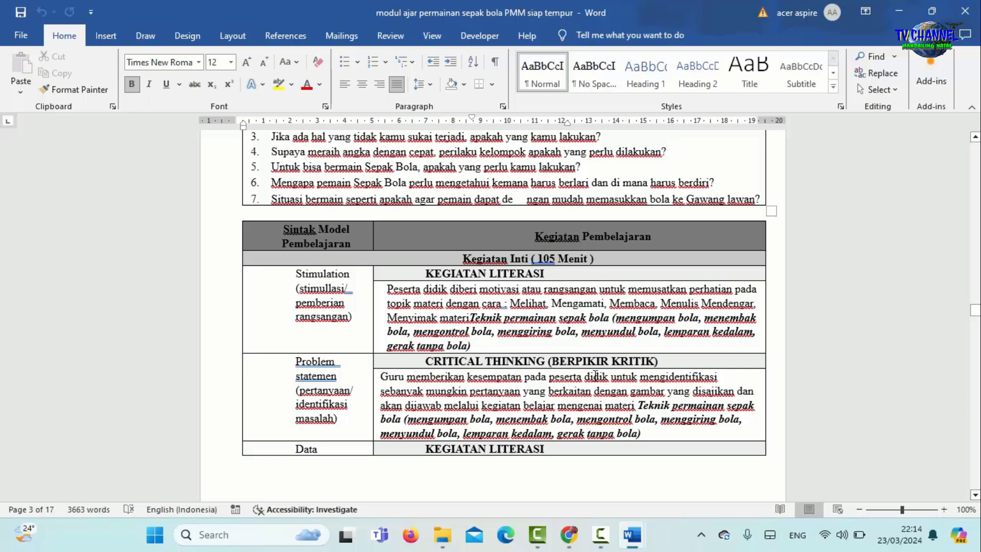
{"action": "scroll", "coordinate": [596, 376], "scroll_direction": "down", "scroll_amount": 5}
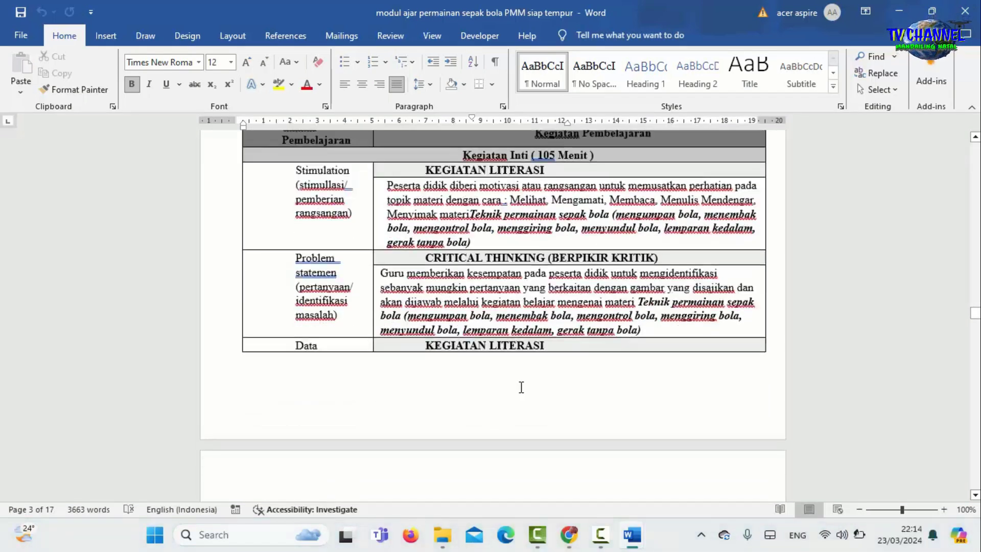
{"action": "scroll", "coordinate": [507, 381], "scroll_direction": "down", "scroll_amount": 5}
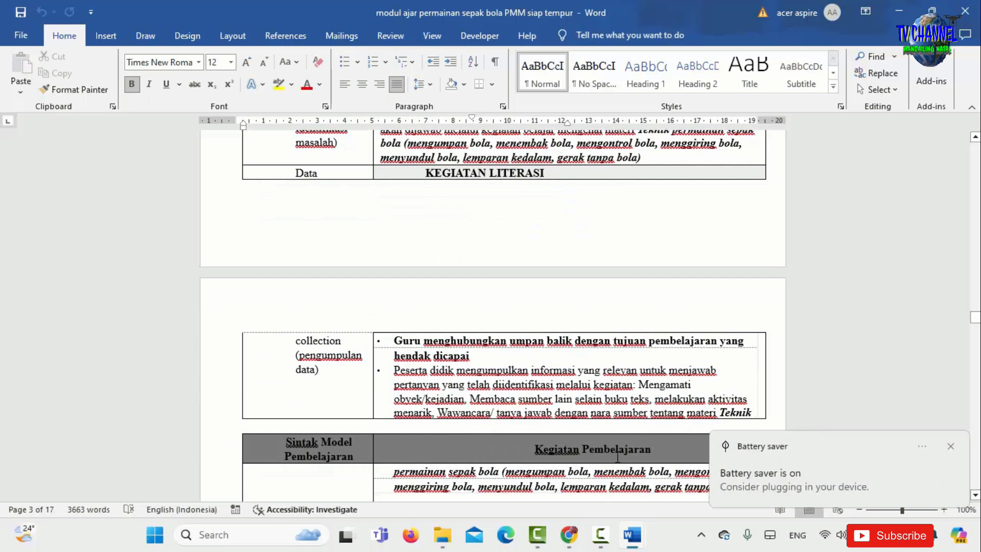
{"action": "mouse_move", "coordinate": [617, 546]}
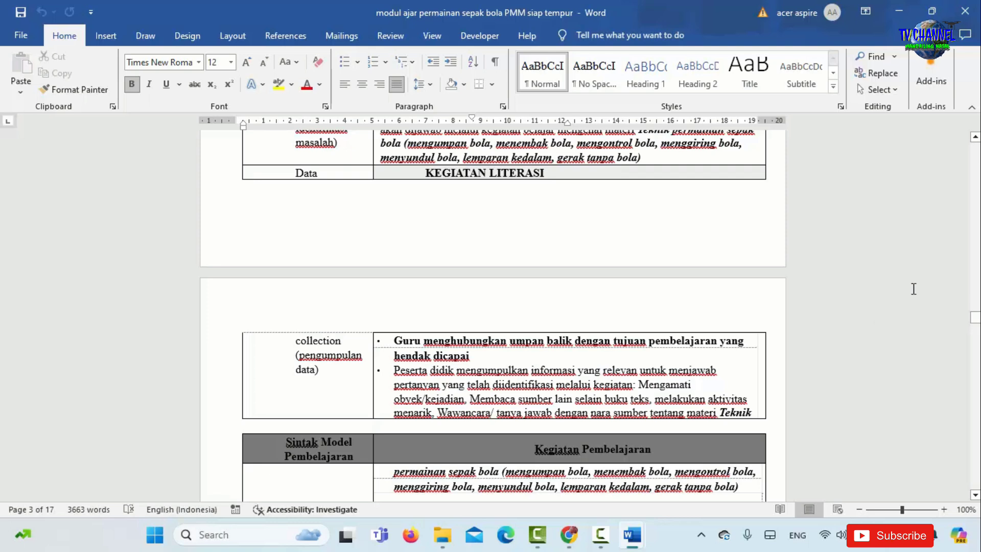
{"action": "scroll", "coordinate": [684, 306], "scroll_direction": "up", "scroll_amount": 3}
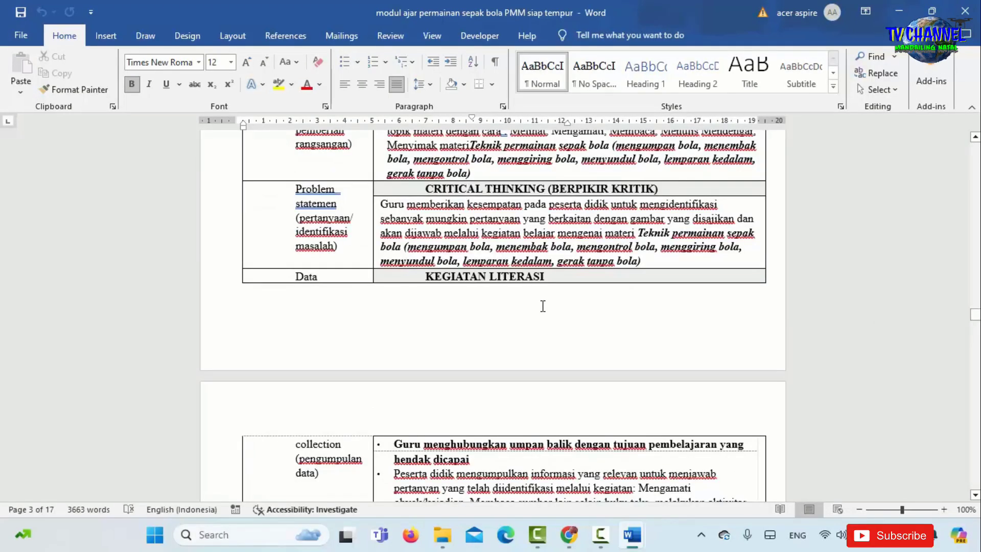
{"action": "scroll", "coordinate": [543, 306], "scroll_direction": "up", "scroll_amount": 2}
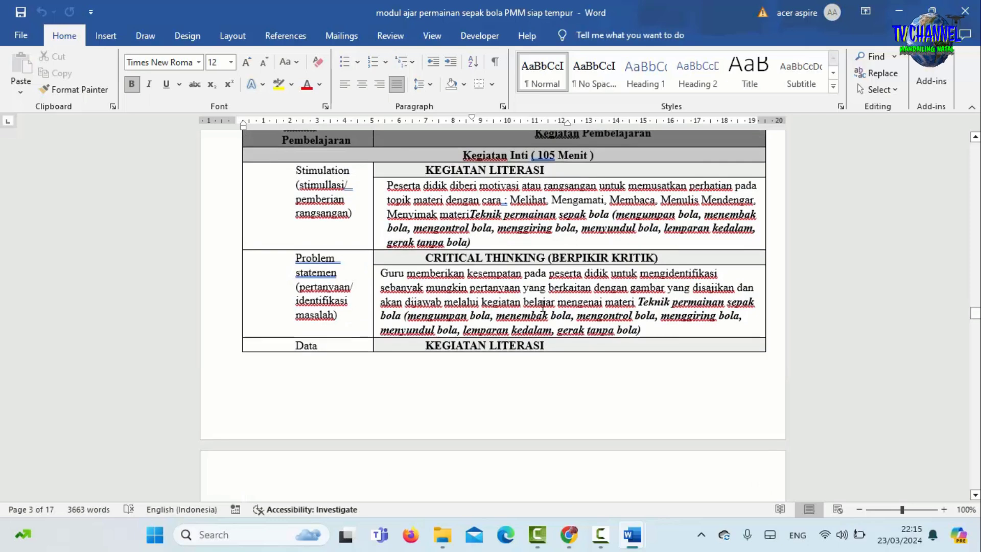
{"action": "scroll", "coordinate": [543, 306], "scroll_direction": "down", "scroll_amount": 6}
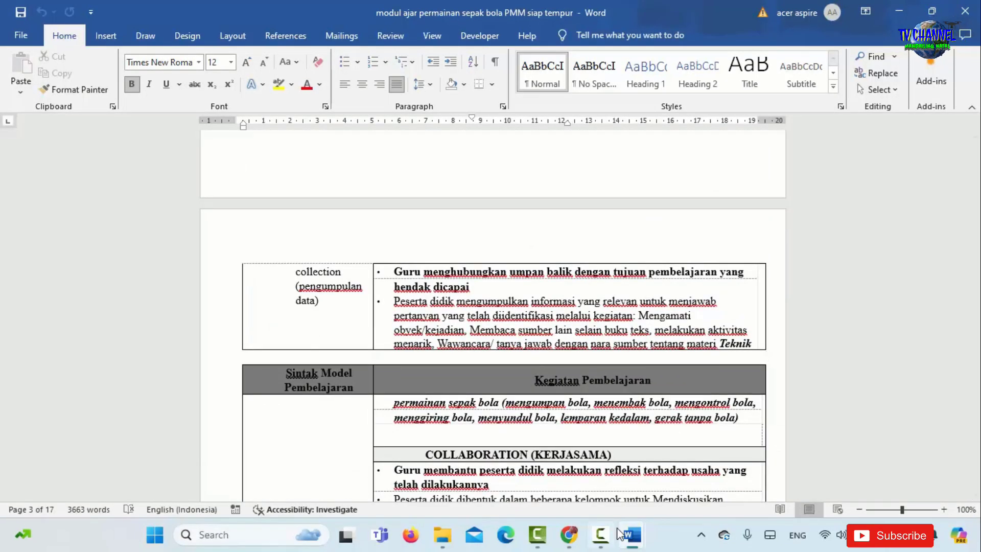
Switch to the "Rubrik Observasi Kelas" document and review the bold recommended behaviours under the three target behaviours
{"action": "mouse_move", "coordinate": [633, 535]}
{"action": "left_click", "coordinate": [679, 459]}
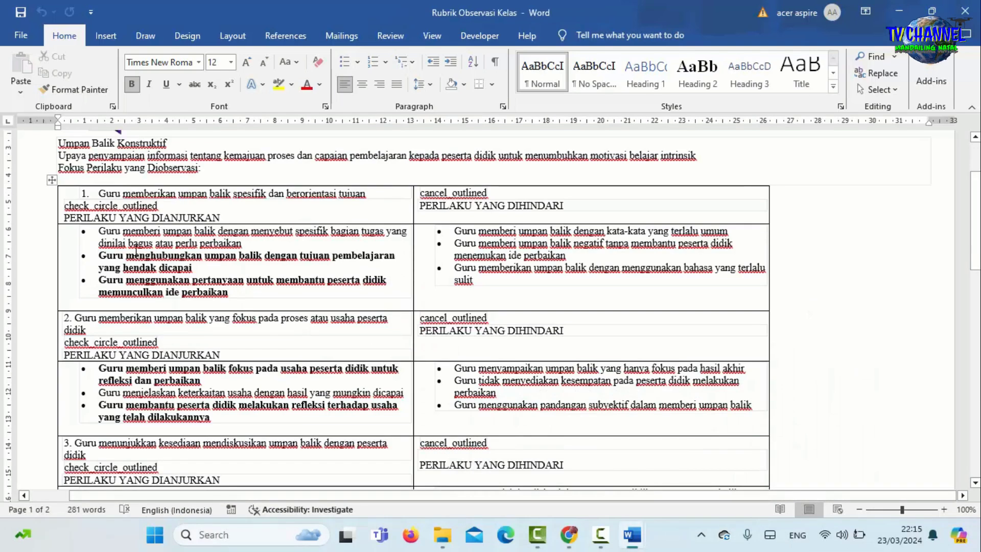
{"action": "scroll", "coordinate": [163, 256], "scroll_direction": "down", "scroll_amount": 5}
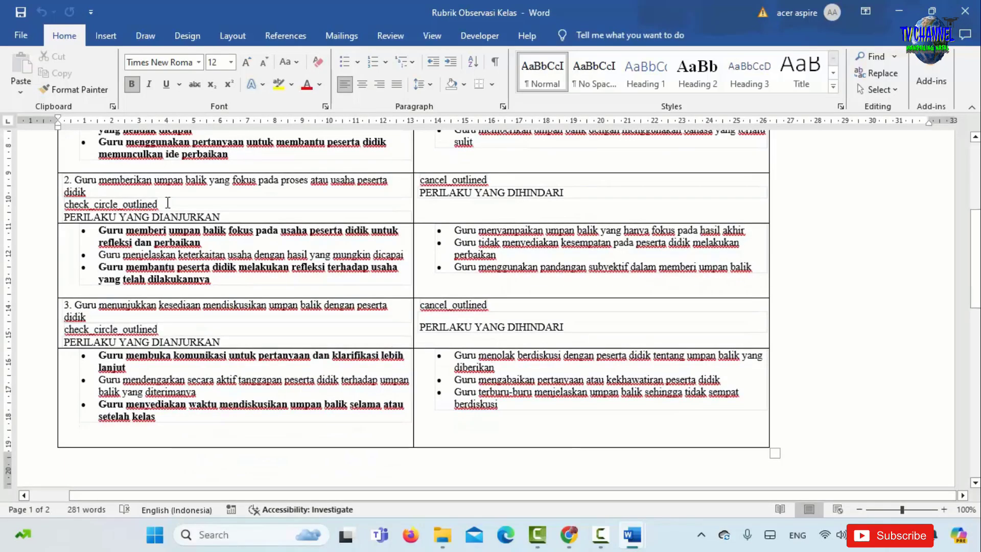
{"action": "scroll", "coordinate": [168, 204], "scroll_direction": "up", "scroll_amount": 1}
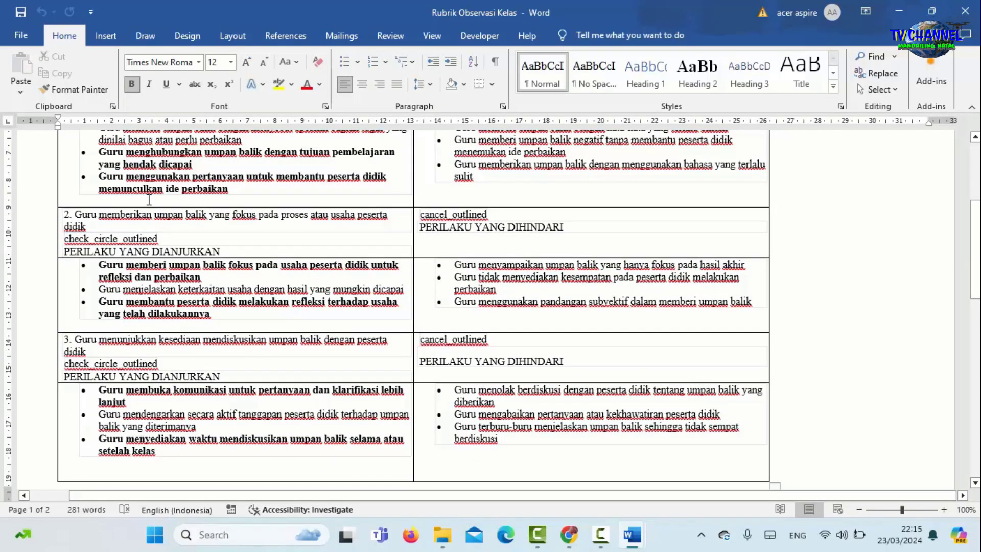
{"action": "scroll", "coordinate": [149, 199], "scroll_direction": "up", "scroll_amount": 2}
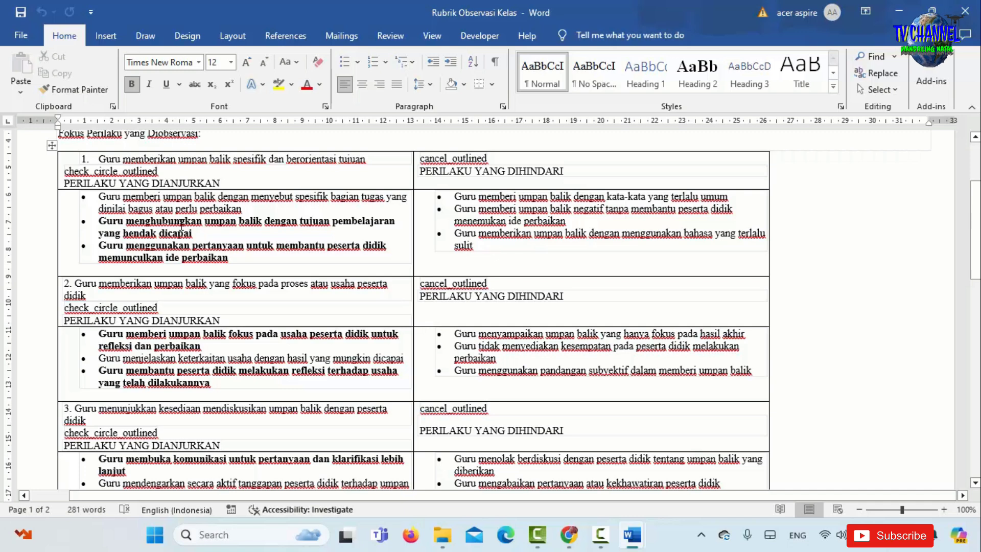
Go back to the teaching module and locate the Data collection row containing "Guru menghubungkan umpan balik dengan tujuan pembelajaran yang hendak dicapai"
{"action": "mouse_move", "coordinate": [633, 534]}
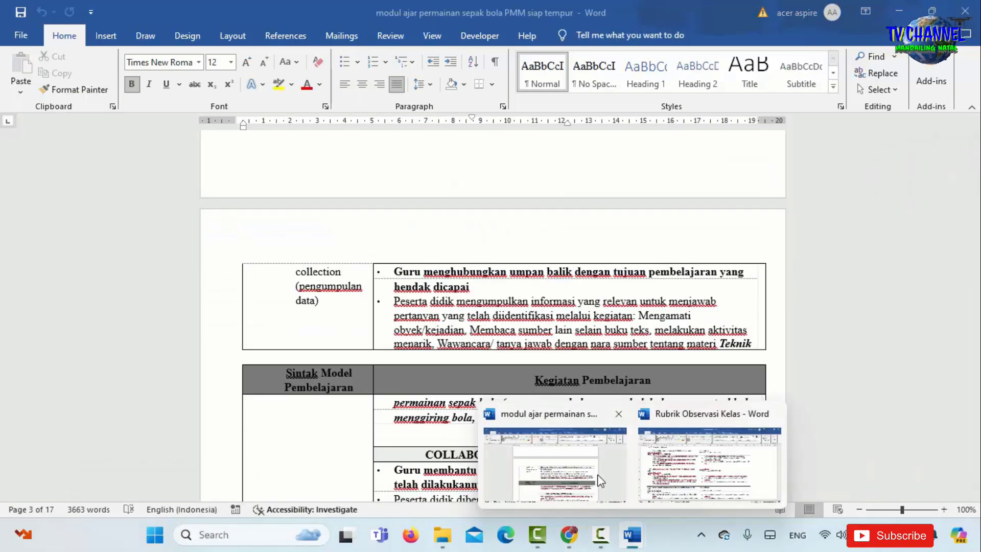
{"action": "left_click", "coordinate": [597, 475]}
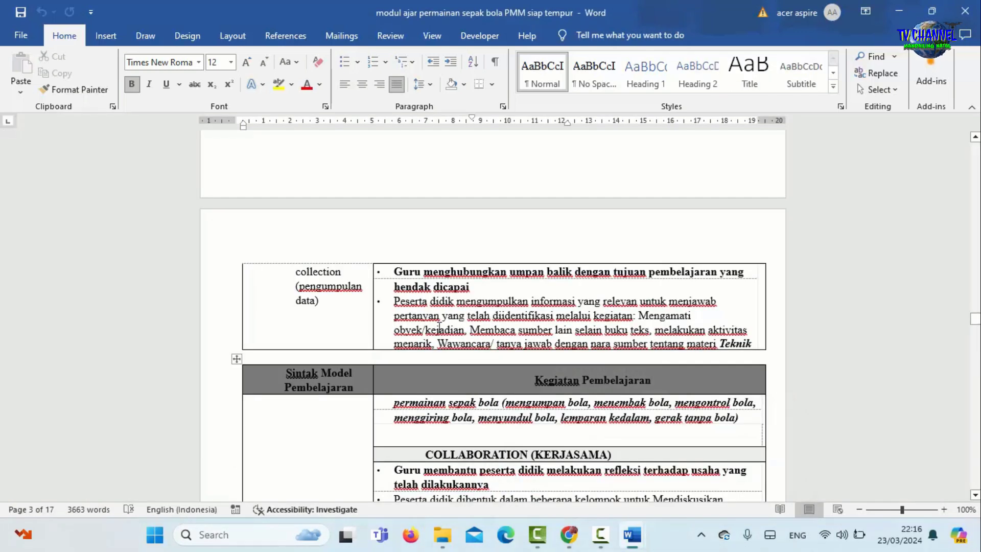
{"action": "scroll", "coordinate": [559, 246], "scroll_direction": "down", "scroll_amount": 1}
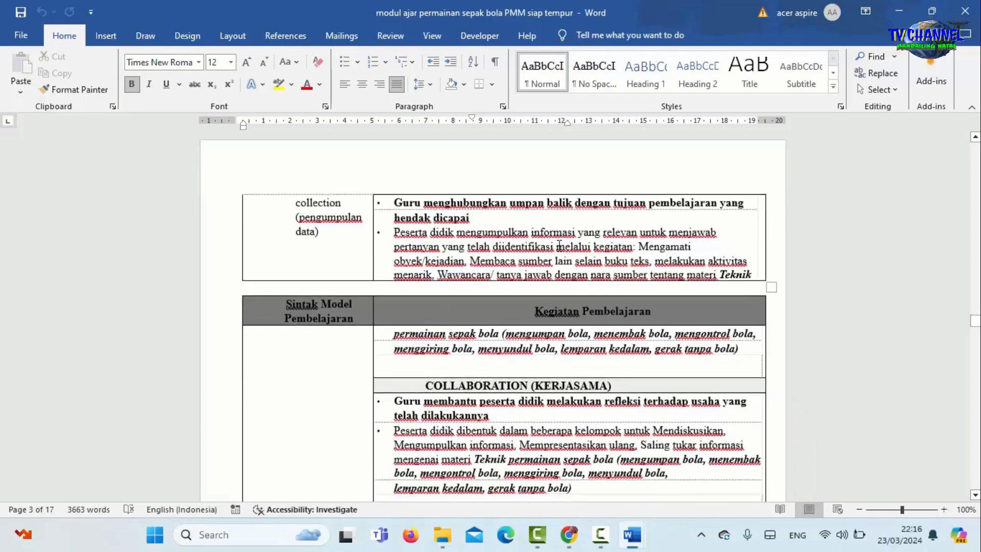
{"action": "scroll", "coordinate": [560, 246], "scroll_direction": "up", "scroll_amount": 1}
{"action": "scroll", "coordinate": [352, 322], "scroll_direction": "up", "scroll_amount": 1}
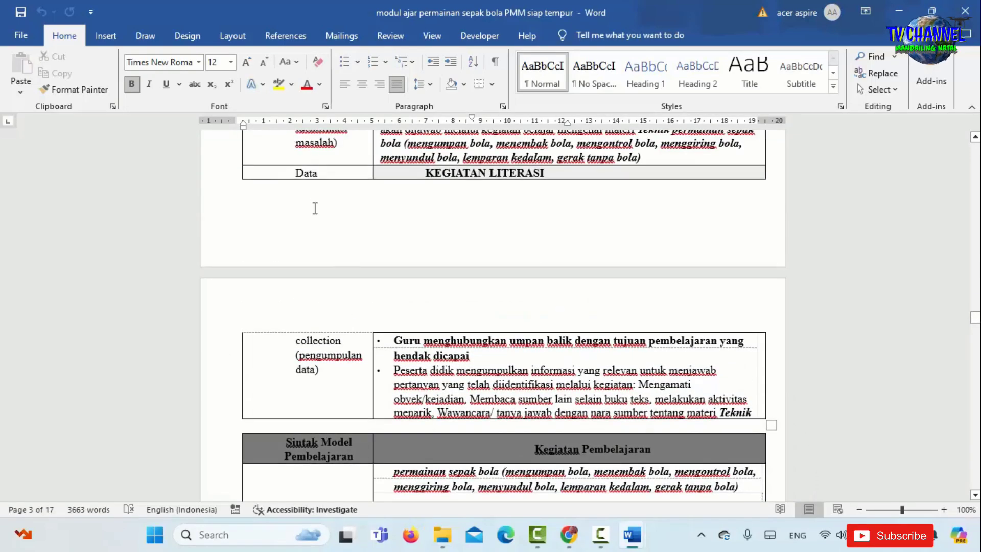
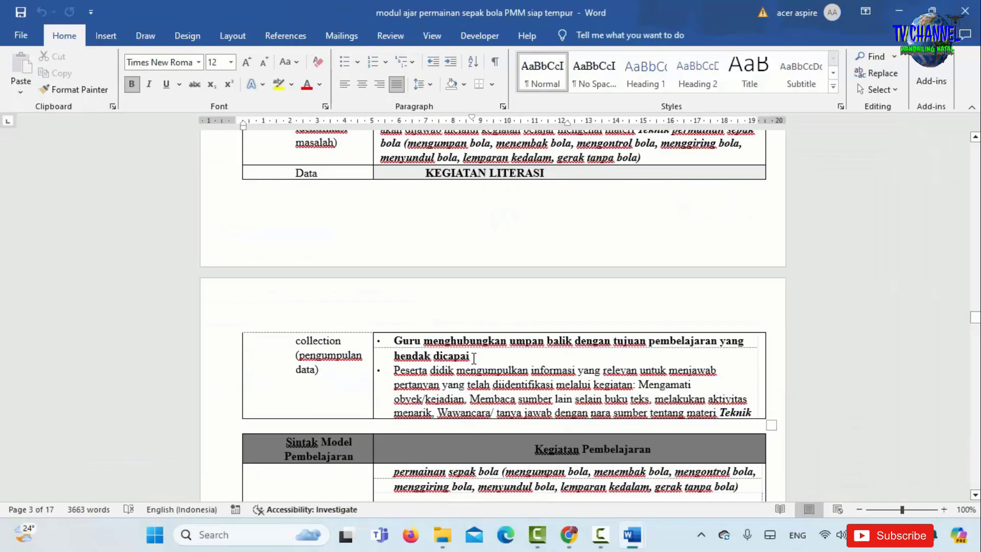
Point out the bold feedback sentence under Data collection, and place the cursor after "telah dilakukannya" in the COLLABORATION (KERJASAMA) part
{"action": "left_click_drag", "start_coordinate": [474, 358], "coordinate": [389, 340]}
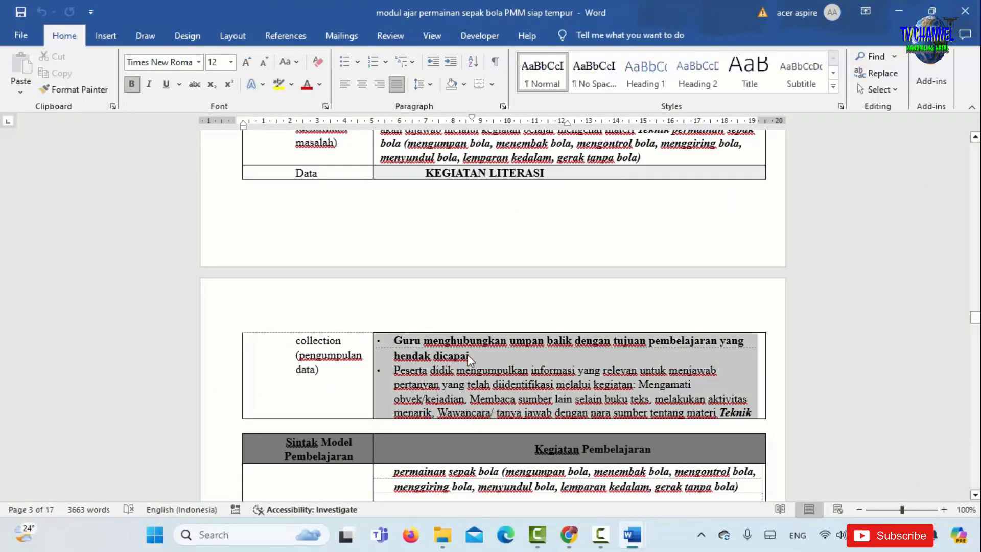
{"action": "left_click_drag", "start_coordinate": [473, 353], "coordinate": [438, 353]}
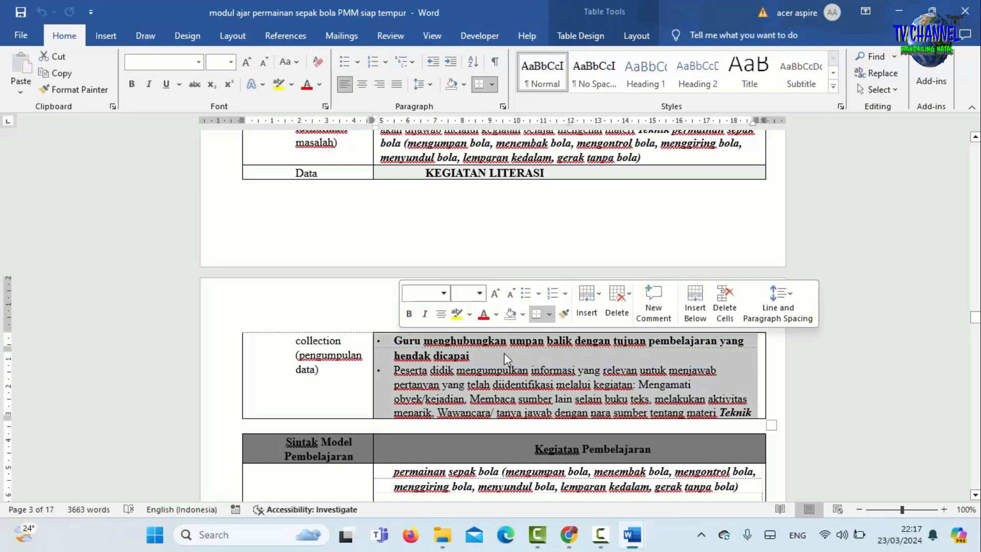
{"action": "left_click", "coordinate": [477, 355]}
{"action": "scroll", "coordinate": [555, 374], "scroll_direction": "down", "scroll_amount": 2}
{"action": "scroll", "coordinate": [554, 375], "scroll_direction": "down", "scroll_amount": 4}
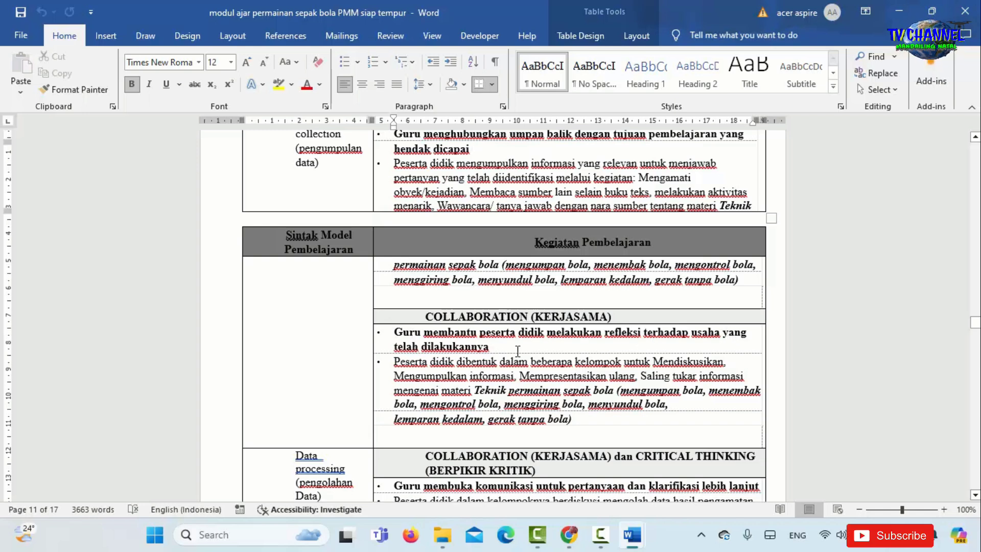
{"action": "left_click", "coordinate": [500, 349]}
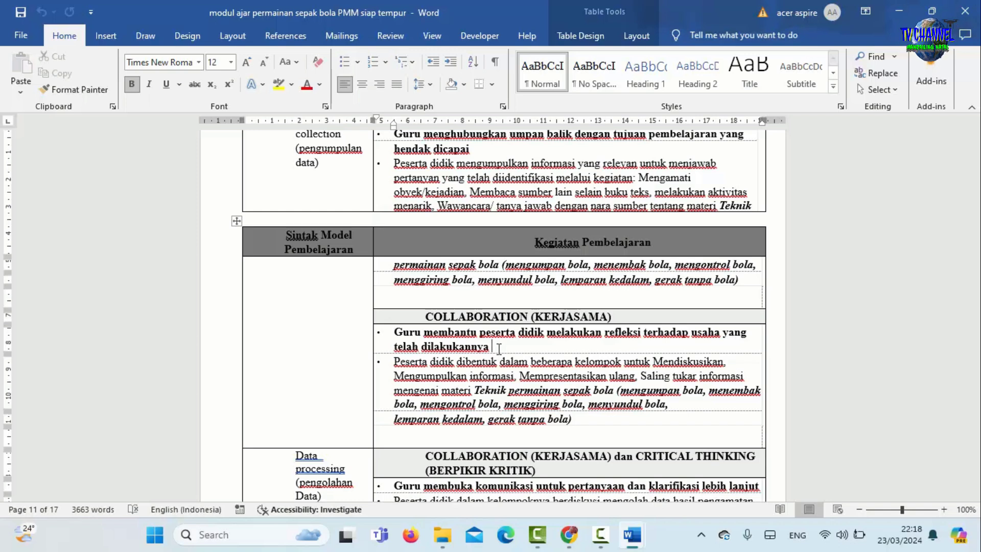
Switch to the "Rubrik Observasi Kelas" document and highlight the bold behaviour "Guru membantu peserta didik melakukan refleksi terhadap usaha yang telah dilakukannya"
{"action": "mouse_move", "coordinate": [636, 533]}
{"action": "left_click", "coordinate": [686, 470]}
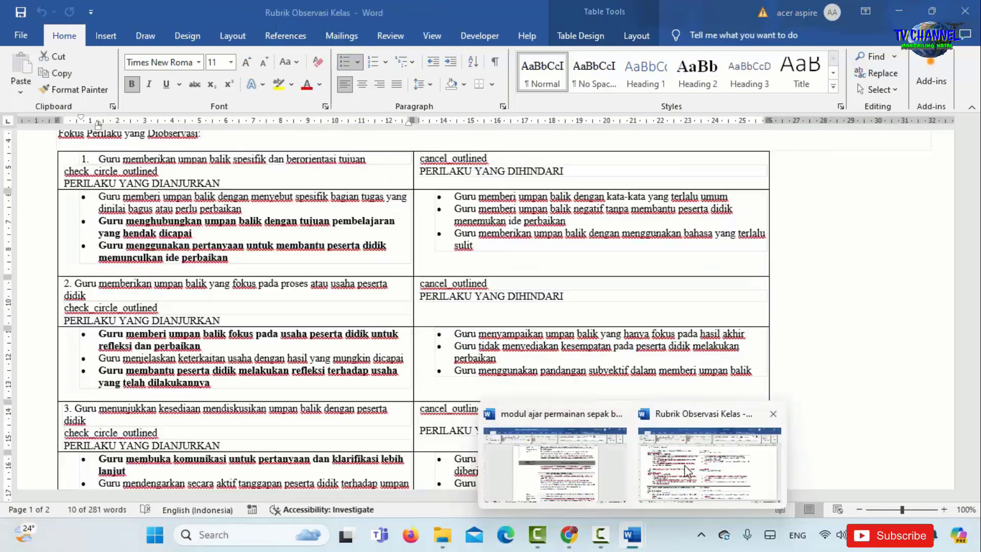
{"action": "left_click", "coordinate": [258, 272]}
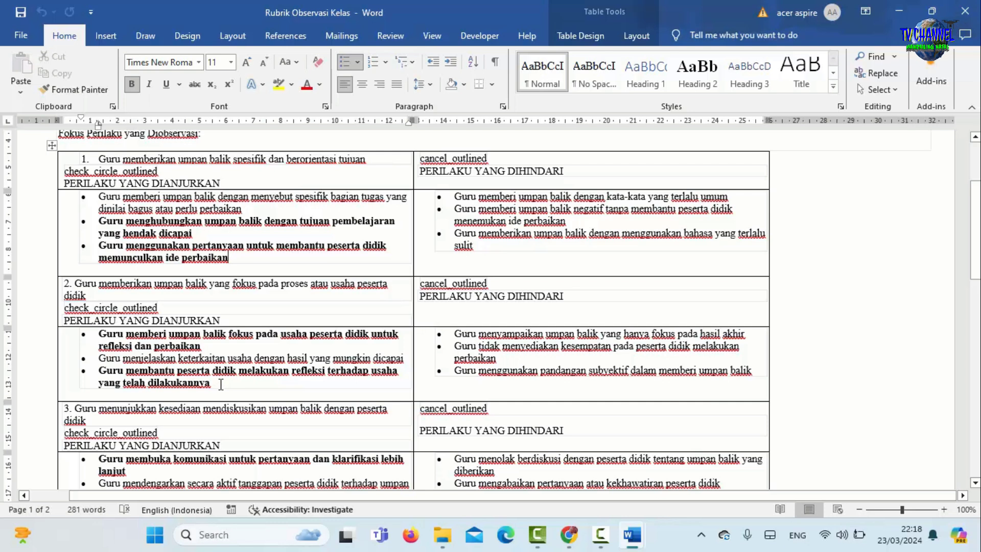
{"action": "left_click_drag", "start_coordinate": [214, 384], "coordinate": [111, 375]}
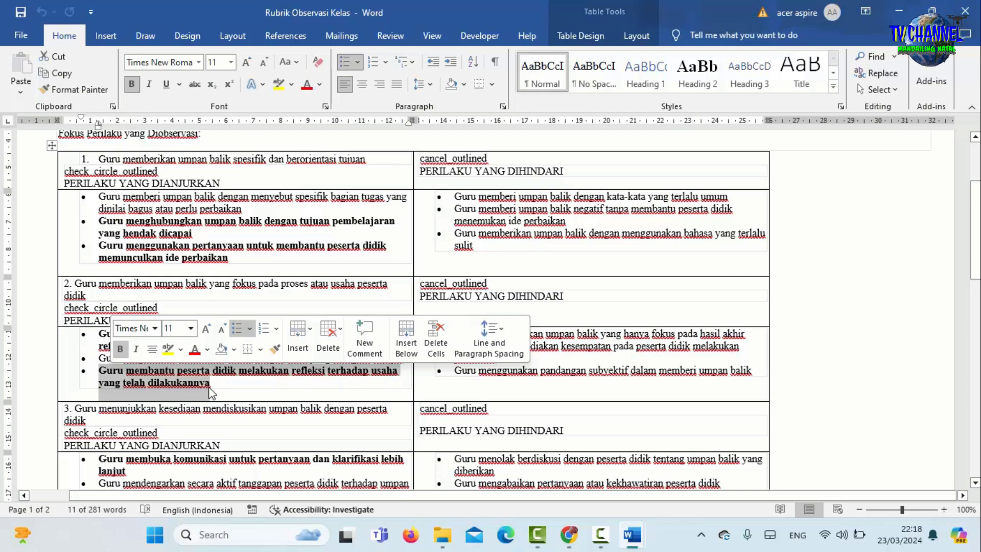
Return to the teaching module and review the matching bold reflection sentence under COLLABORATION (KERJASAMA)
{"action": "mouse_move", "coordinate": [631, 535]}
{"action": "left_click", "coordinate": [567, 475]}
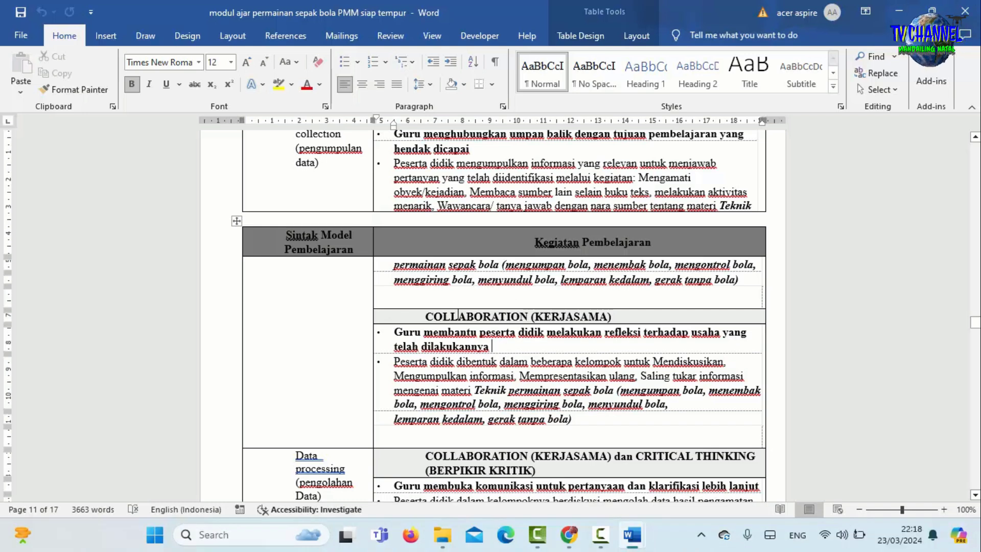
{"action": "scroll", "coordinate": [479, 324], "scroll_direction": "up", "scroll_amount": 1}
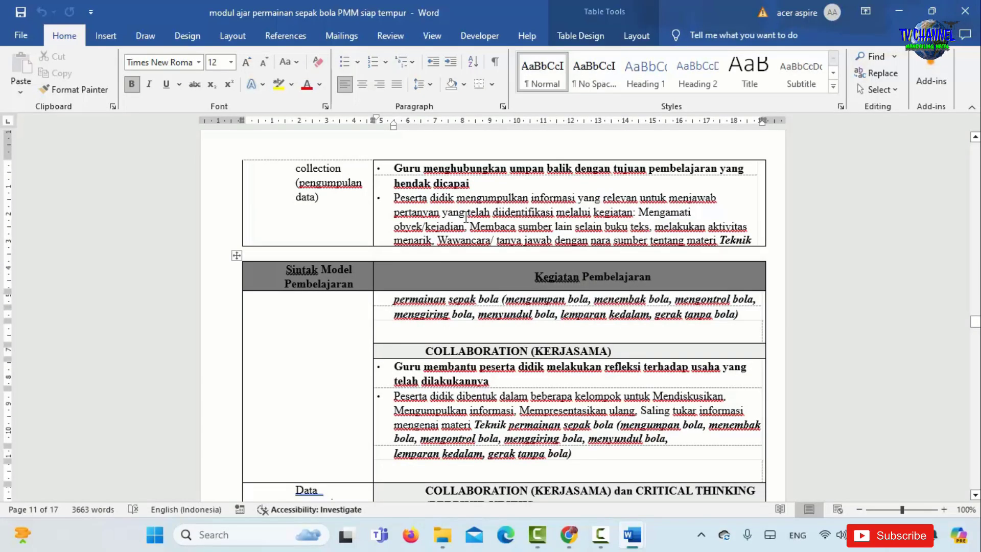
Switch to the "Rubrik Observasi Kelas" document and review the Umpan Balik Konstruktif heading and the recommended behaviours under the first two targets
{"action": "mouse_move", "coordinate": [631, 538]}
{"action": "left_click", "coordinate": [690, 464]}
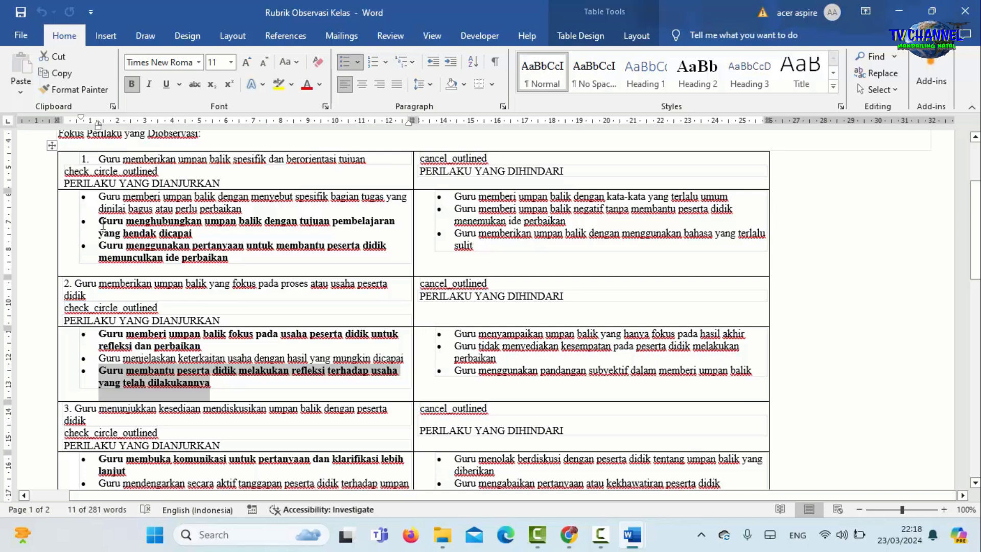
{"action": "scroll", "coordinate": [103, 223], "scroll_direction": "up", "scroll_amount": 1}
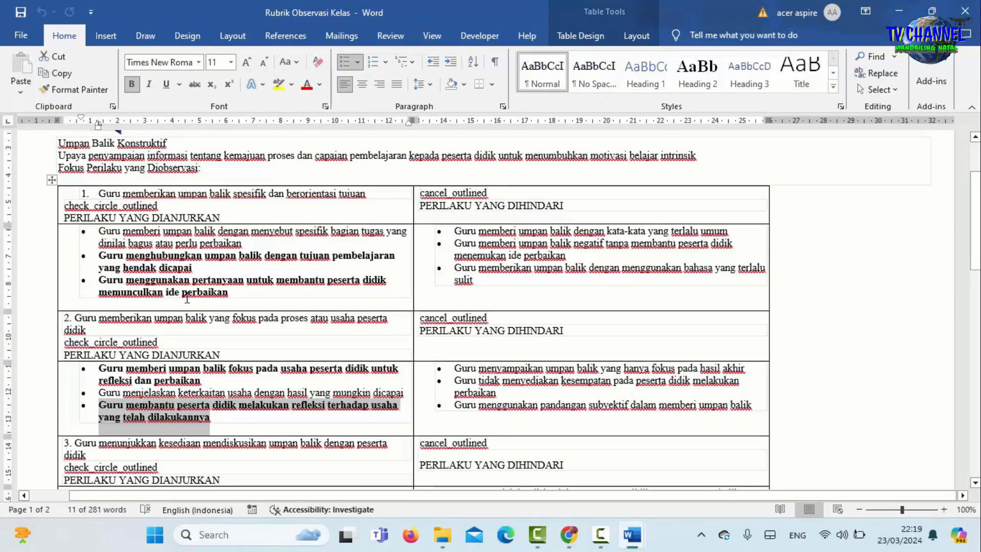
{"action": "scroll", "coordinate": [146, 251], "scroll_direction": "up", "scroll_amount": 1}
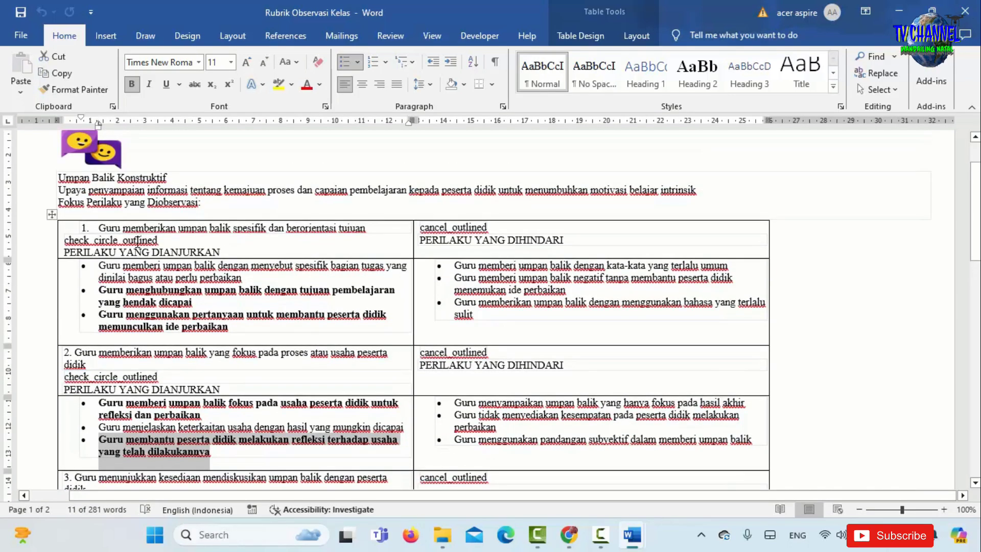
{"action": "scroll", "coordinate": [137, 241], "scroll_direction": "down", "scroll_amount": 2}
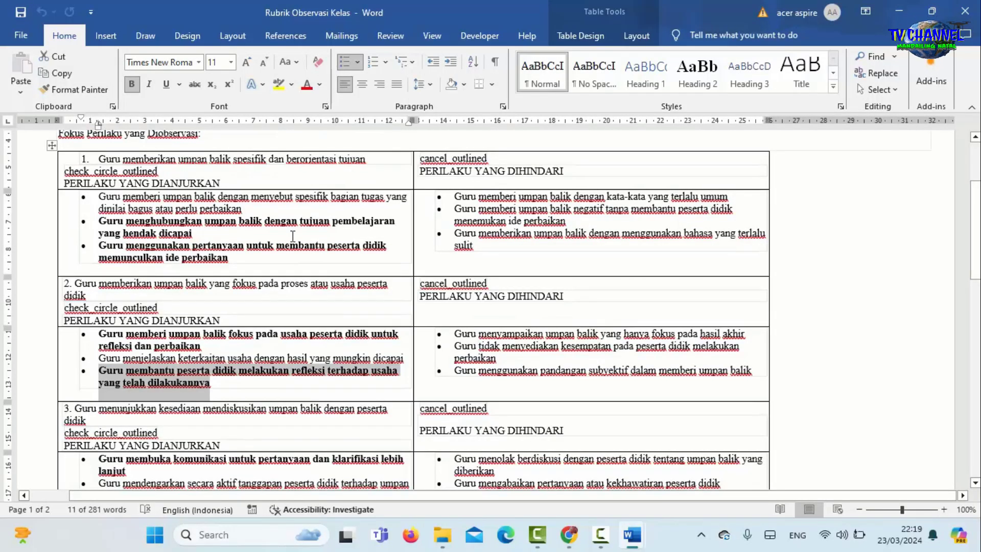
Go back to the teaching module and examine the bold teacher sentences in the Data processing and Verification rows
{"action": "mouse_move", "coordinate": [632, 536]}
{"action": "left_click", "coordinate": [570, 465]}
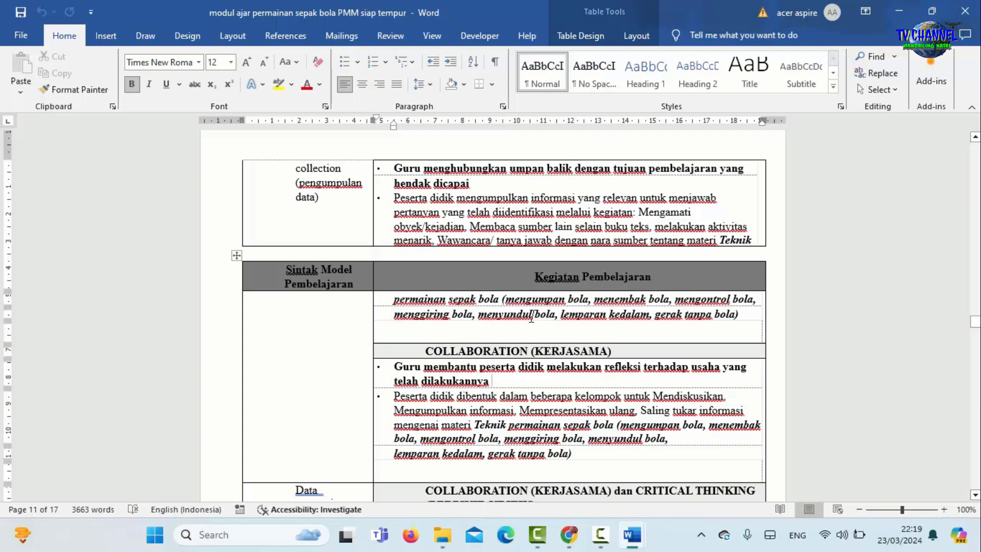
{"action": "scroll", "coordinate": [532, 322], "scroll_direction": "down", "scroll_amount": 2}
{"action": "scroll", "coordinate": [533, 323], "scroll_direction": "down", "scroll_amount": 7}
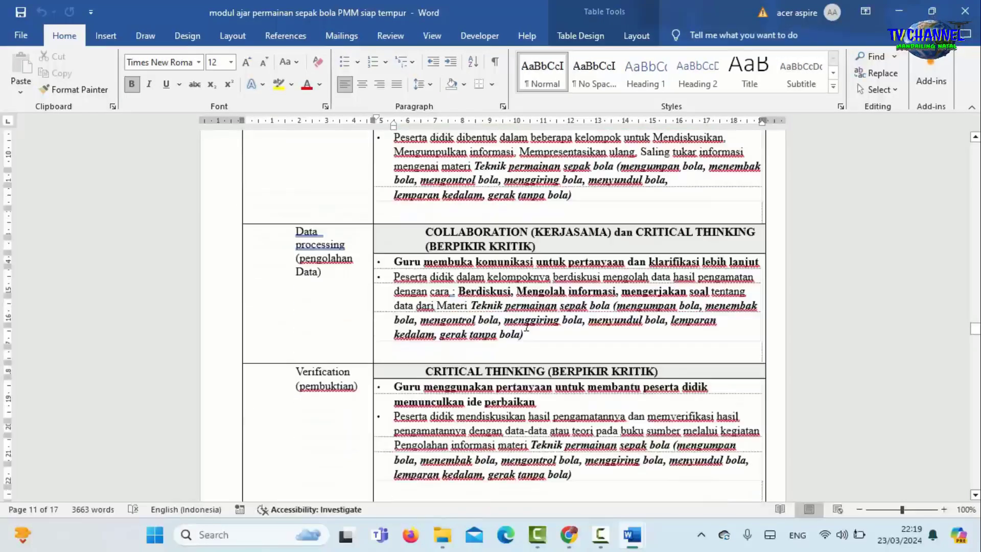
{"action": "scroll", "coordinate": [514, 323], "scroll_direction": "down", "scroll_amount": 1}
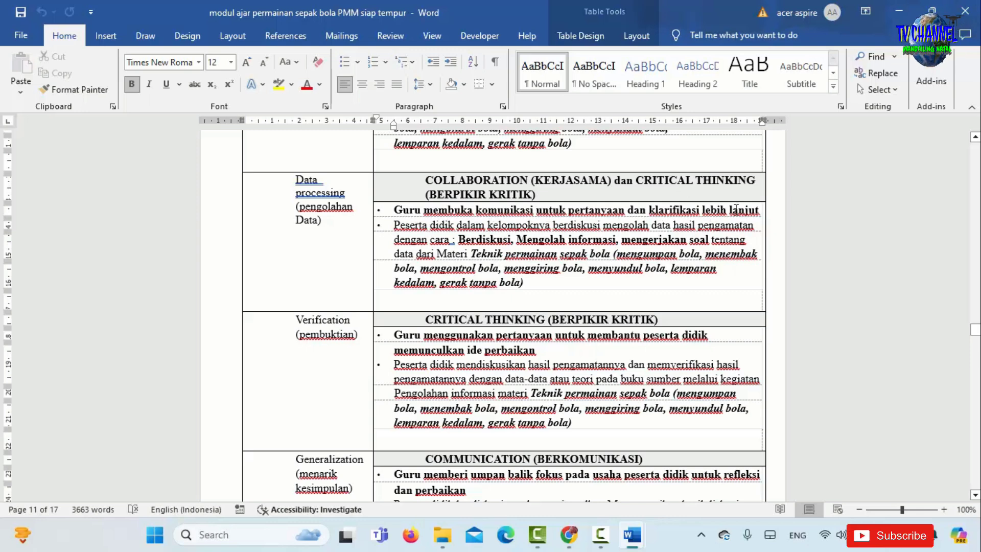
Check the recommended behaviours under target 3 in "Rubrik Observasi Kelas", and compare them with the teaching module's Data processing row
{"action": "mouse_move", "coordinate": [644, 542]}
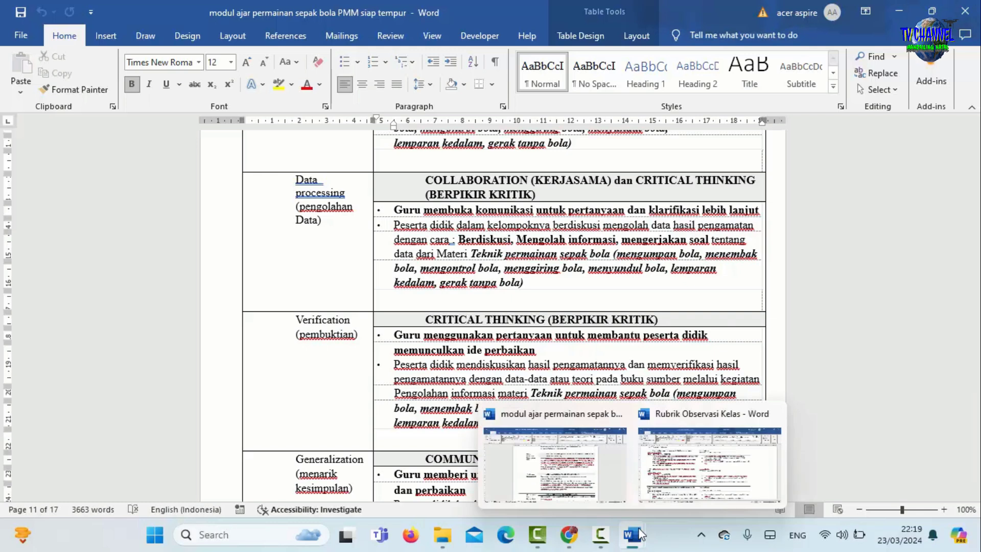
{"action": "left_click", "coordinate": [676, 465]}
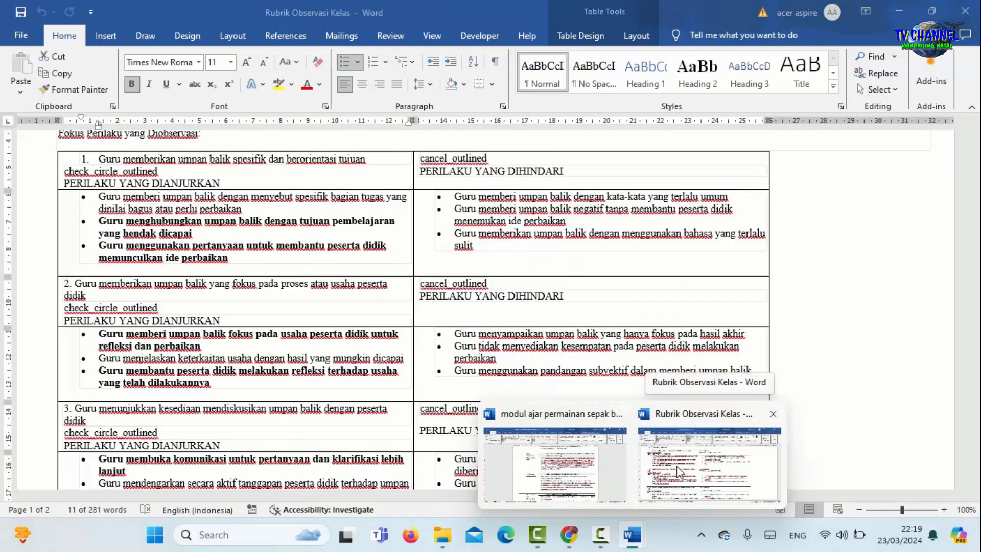
{"action": "left_click", "coordinate": [676, 466]}
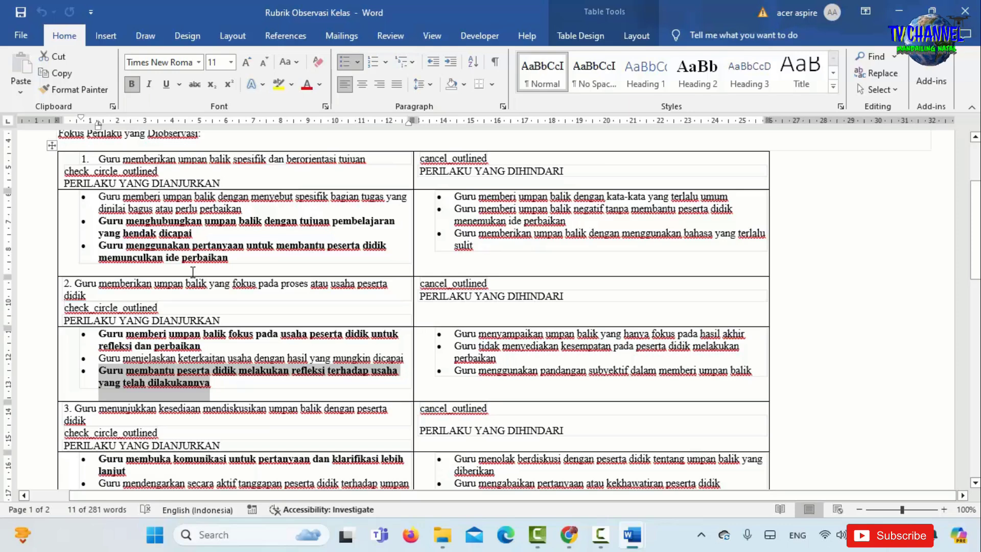
{"action": "scroll", "coordinate": [227, 260], "scroll_direction": "down", "scroll_amount": 1}
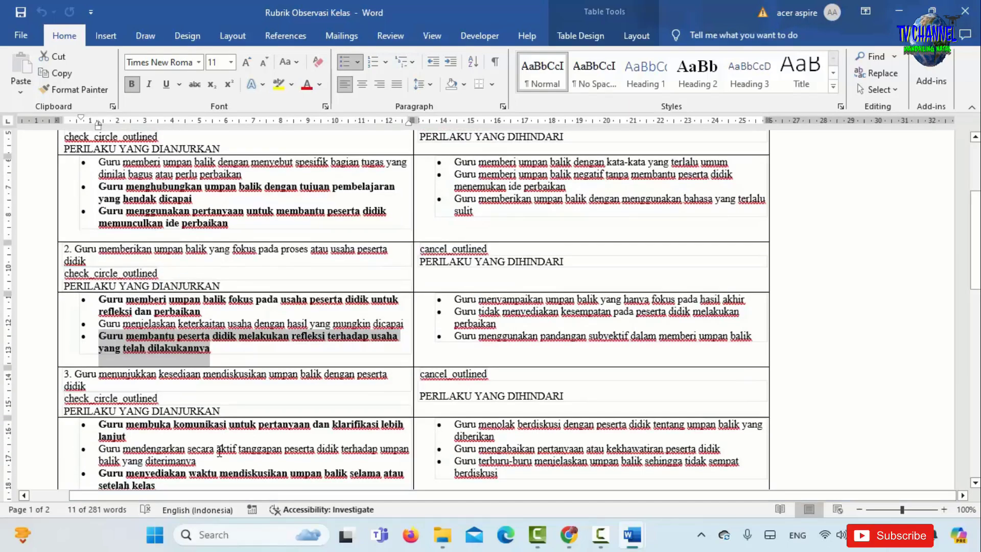
{"action": "scroll", "coordinate": [220, 452], "scroll_direction": "down", "scroll_amount": 1}
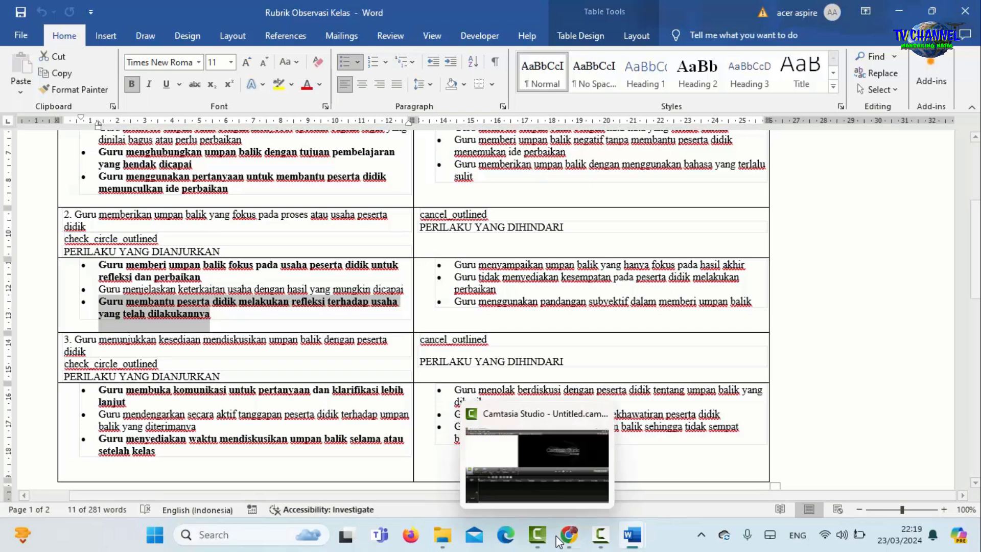
{"action": "mouse_move", "coordinate": [632, 535]}
{"action": "left_click", "coordinate": [599, 490]}
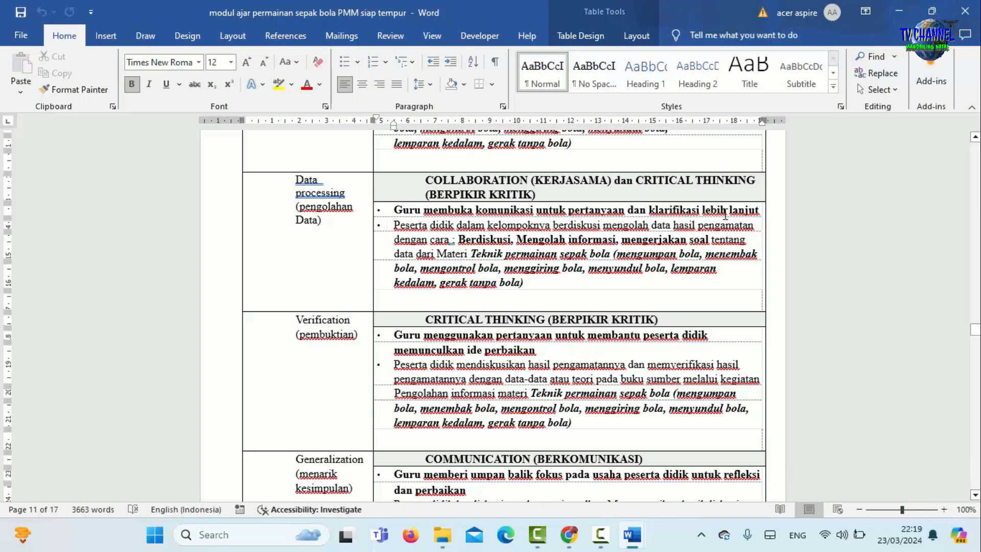
Switch back to "Rubrik Observasi Kelas" and highlight "Guru membuka komunikasi untuk pertanyaan dan klarifikasi lebih lanjut" under target 3
{"action": "mouse_move", "coordinate": [634, 534]}
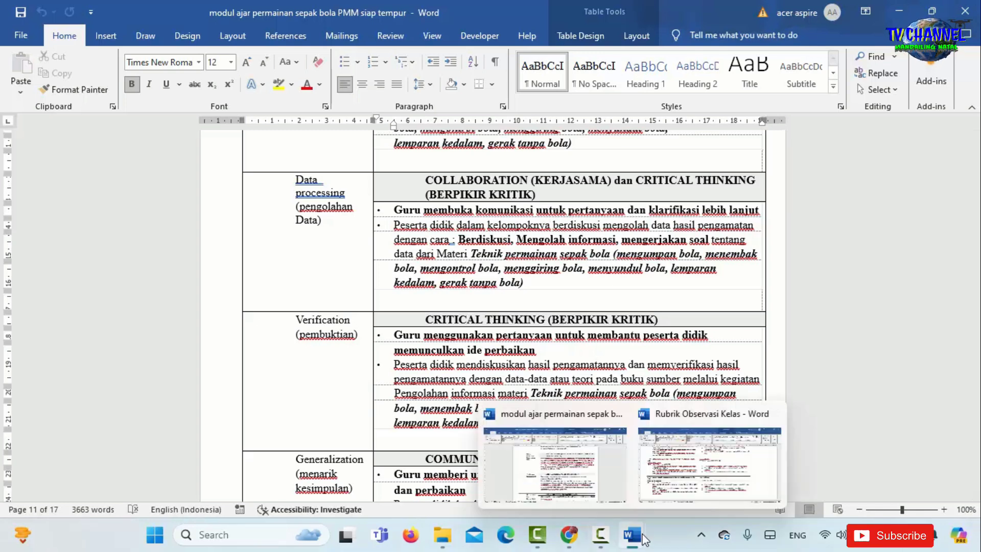
{"action": "left_click", "coordinate": [677, 469]}
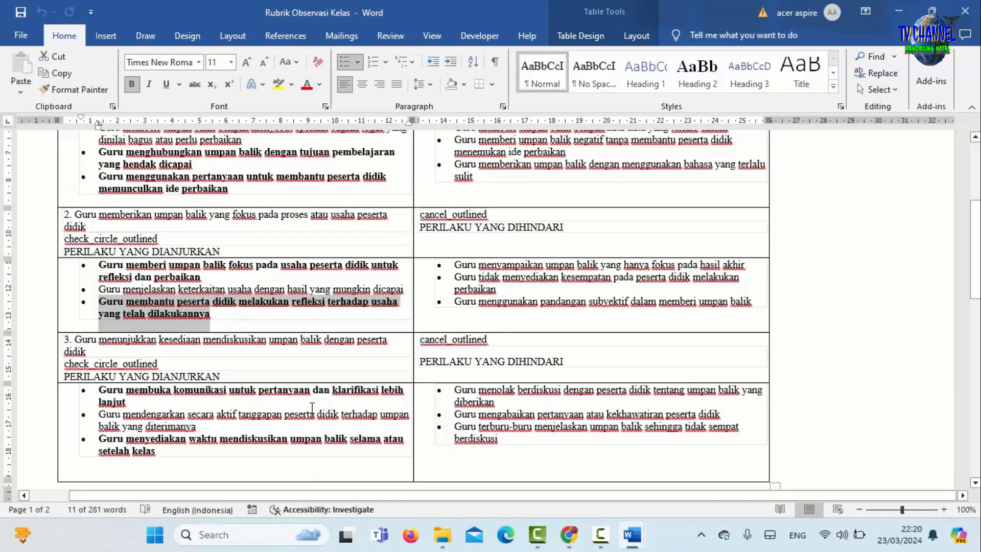
{"action": "left_click", "coordinate": [120, 403]}
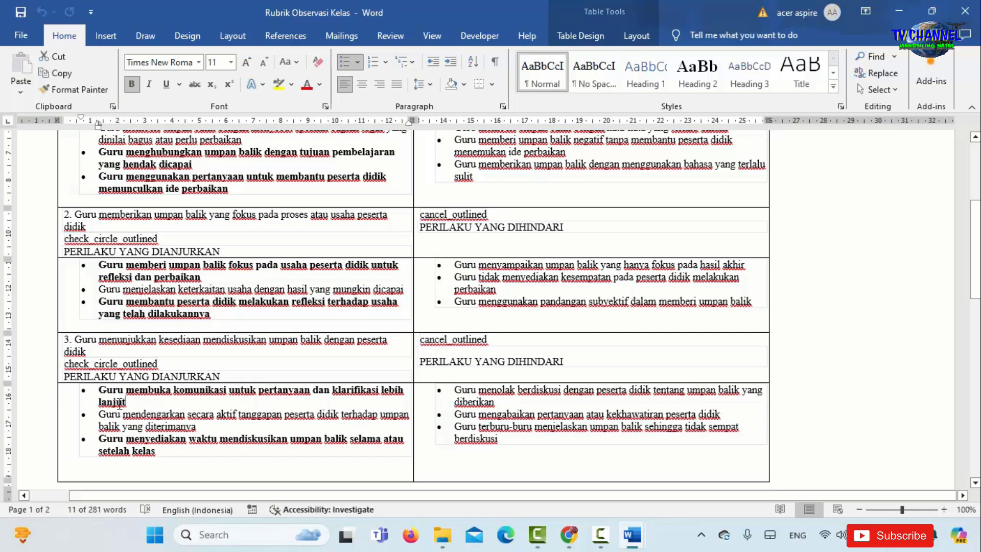
{"action": "left_click_drag", "start_coordinate": [119, 403], "coordinate": [95, 395]}
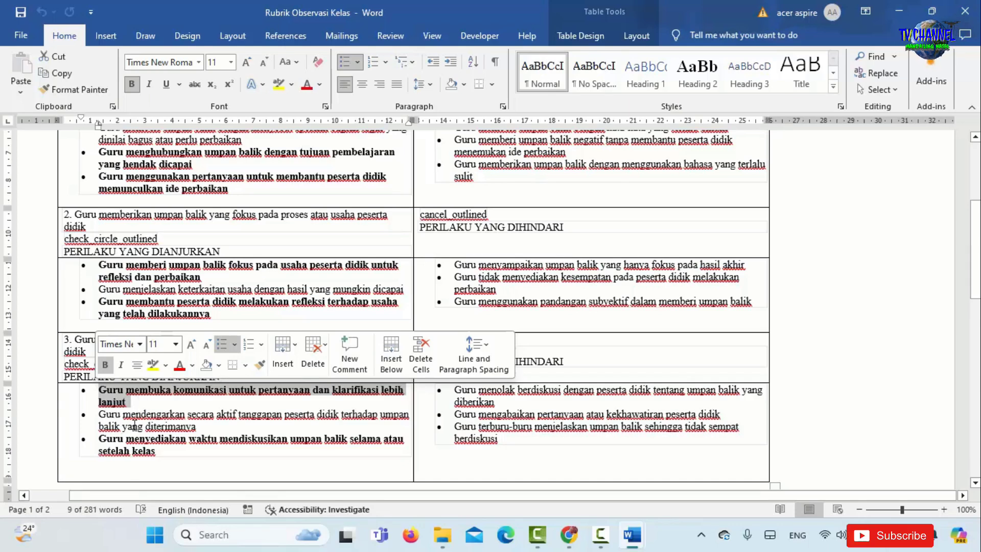
{"action": "left_click", "coordinate": [208, 427]}
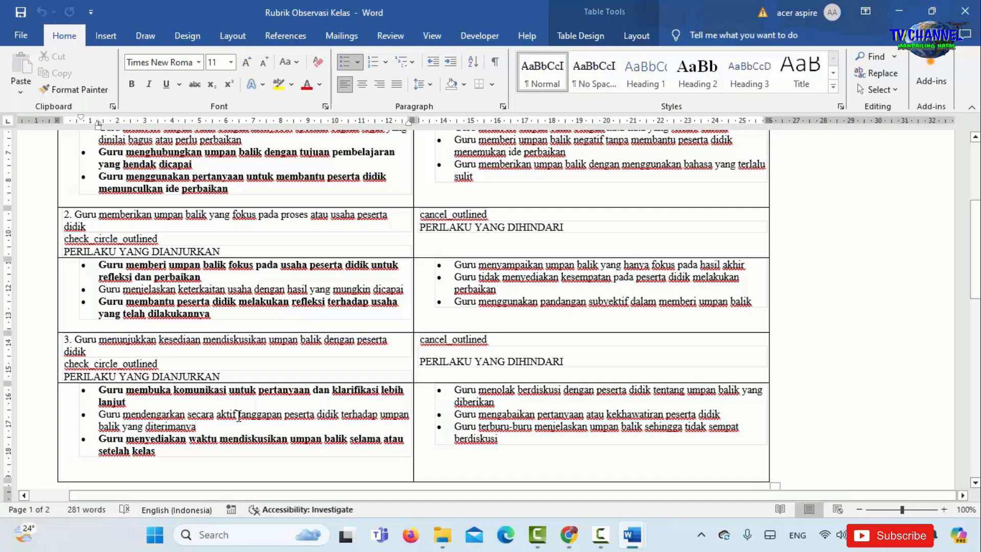
Switch to the Pengelolaan Kinerja page in Chrome, review the Umpan Balik Konstruktif rubric's three target behaviours, and close the rubric
{"action": "mouse_move", "coordinate": [573, 540]}
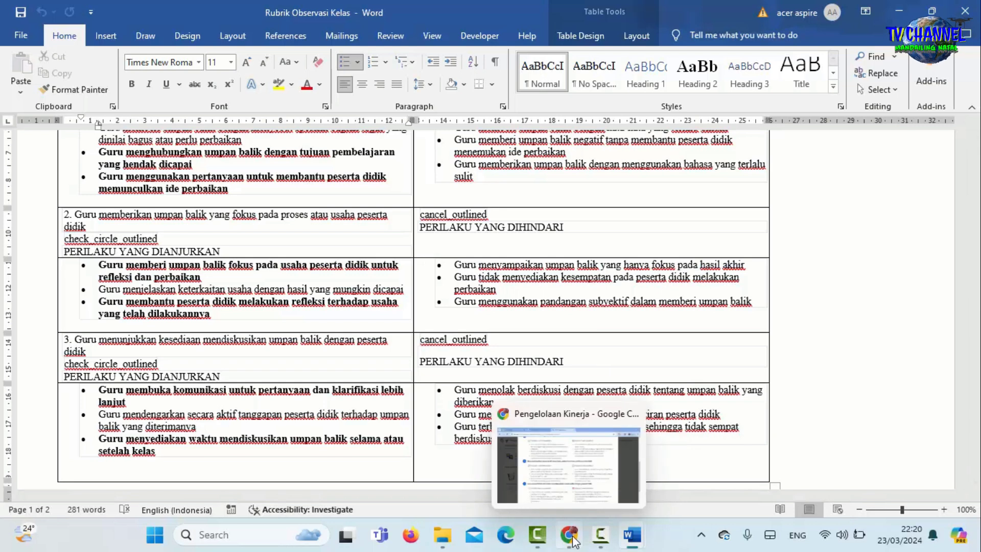
{"action": "left_click", "coordinate": [574, 541]}
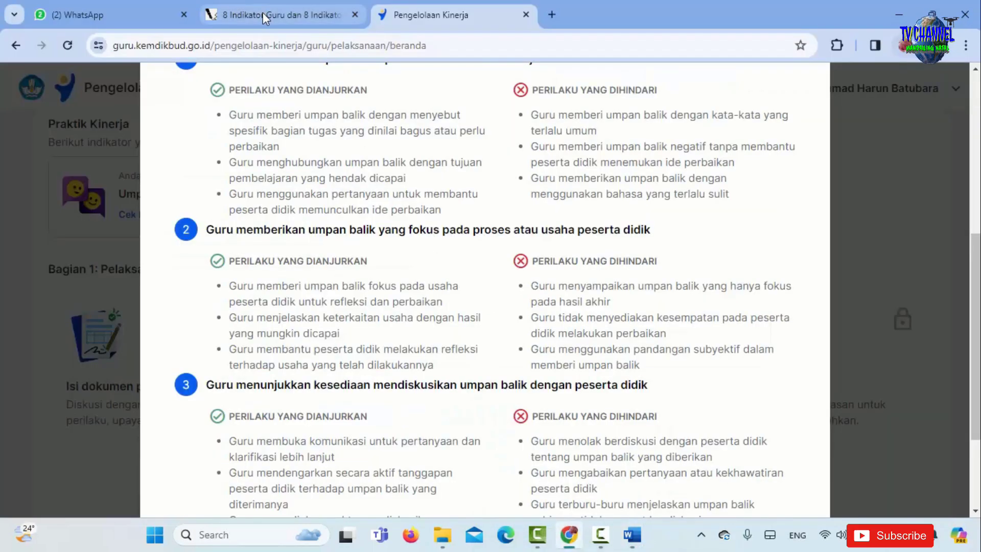
{"action": "scroll", "coordinate": [565, 220], "scroll_direction": "up", "scroll_amount": 3}
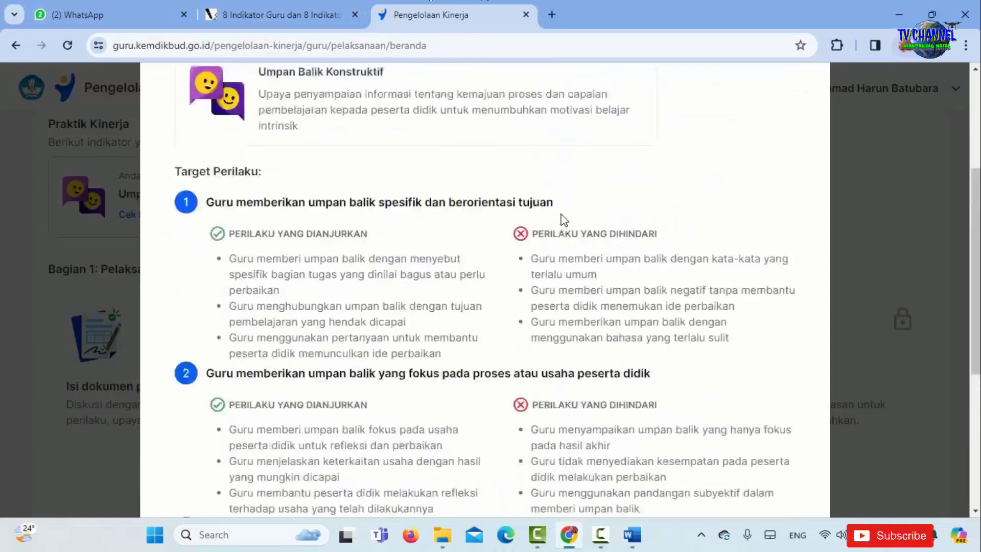
{"action": "scroll", "coordinate": [565, 219], "scroll_direction": "up", "scroll_amount": 4}
{"action": "scroll", "coordinate": [726, 220], "scroll_direction": "down", "scroll_amount": 10}
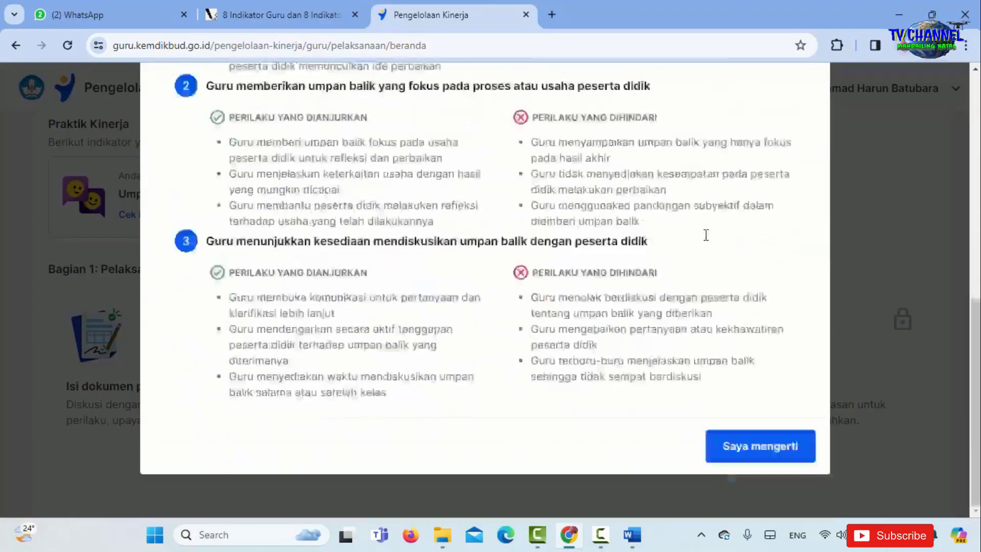
{"action": "left_click", "coordinate": [794, 451]}
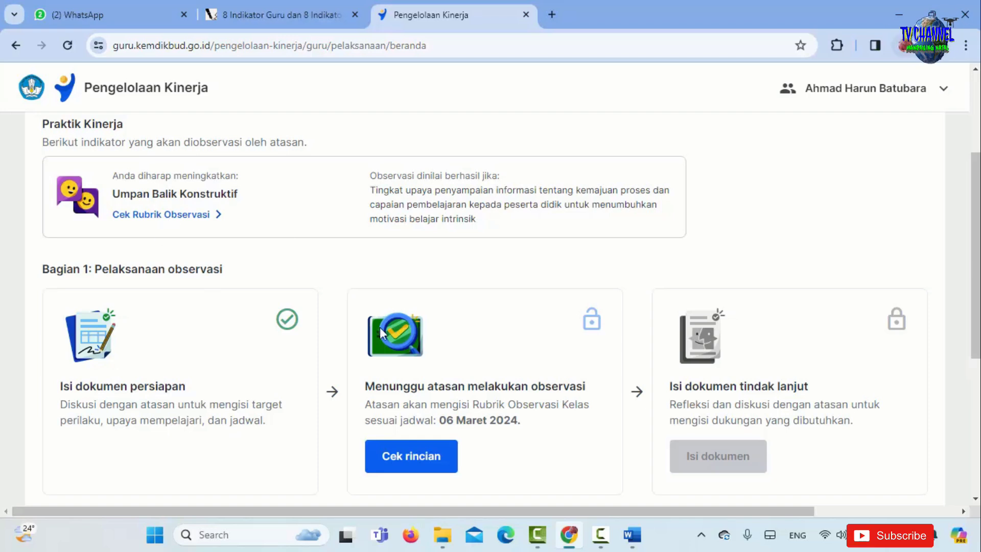
Review the observation stages under "Bagian 1: Pelaksanaan observasi" and "Bagian 2: Tindak lanjut observasi"
{"action": "scroll", "coordinate": [264, 311], "scroll_direction": "down", "scroll_amount": 4}
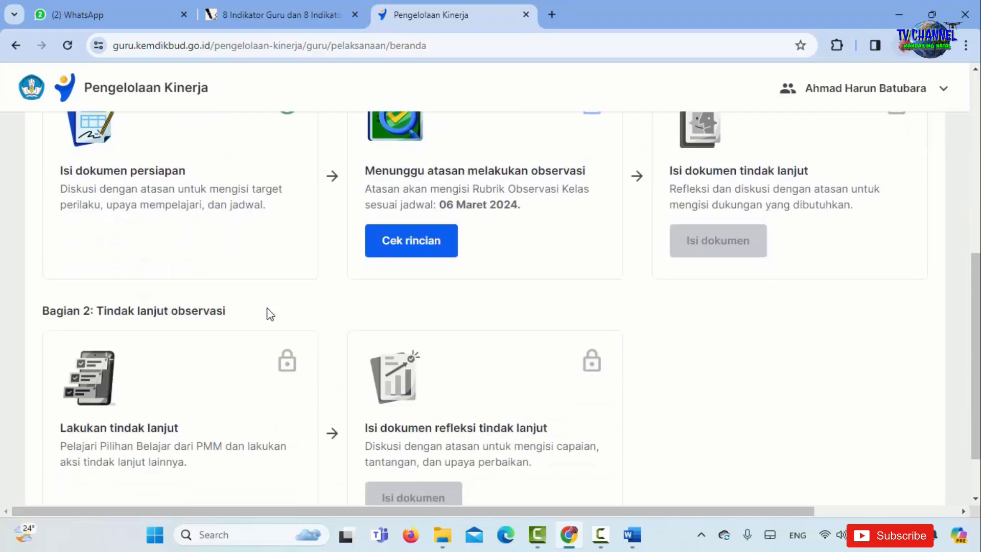
{"action": "scroll", "coordinate": [270, 313], "scroll_direction": "up", "scroll_amount": 4}
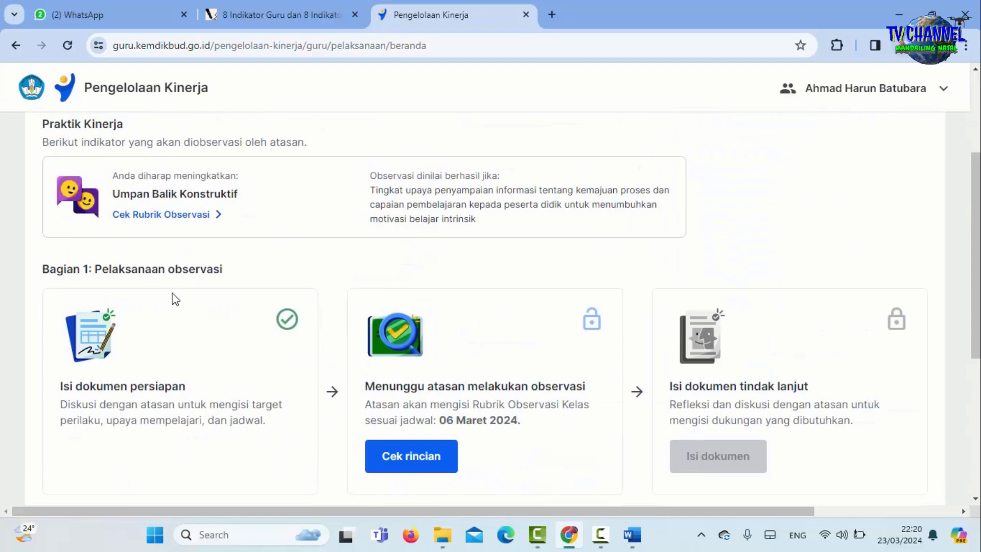
{"action": "scroll", "coordinate": [118, 343], "scroll_direction": "down", "scroll_amount": 1}
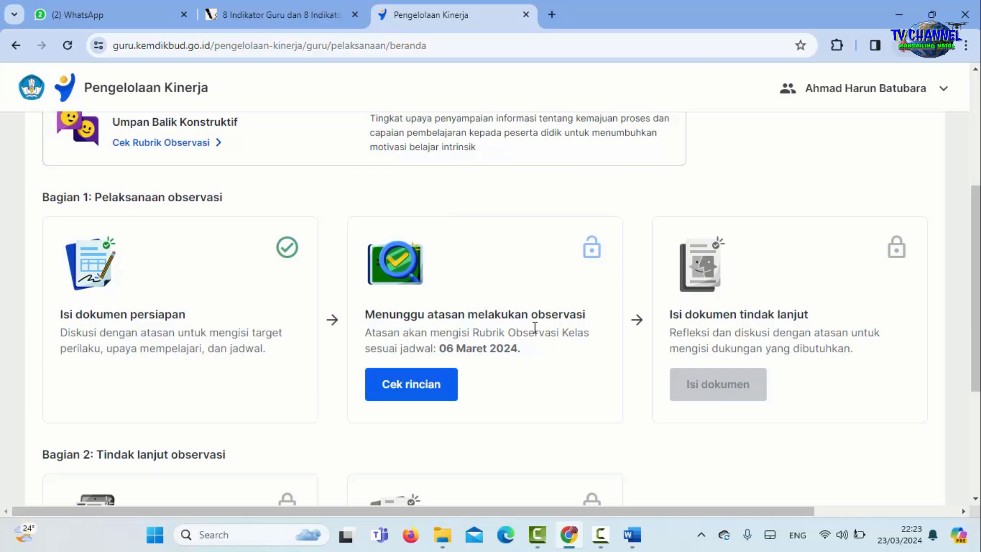
Open the details of the pending supervisor observation and review its schedule, the teacher's chosen target behaviours and the learning efforts
{"action": "left_click", "coordinate": [441, 392]}
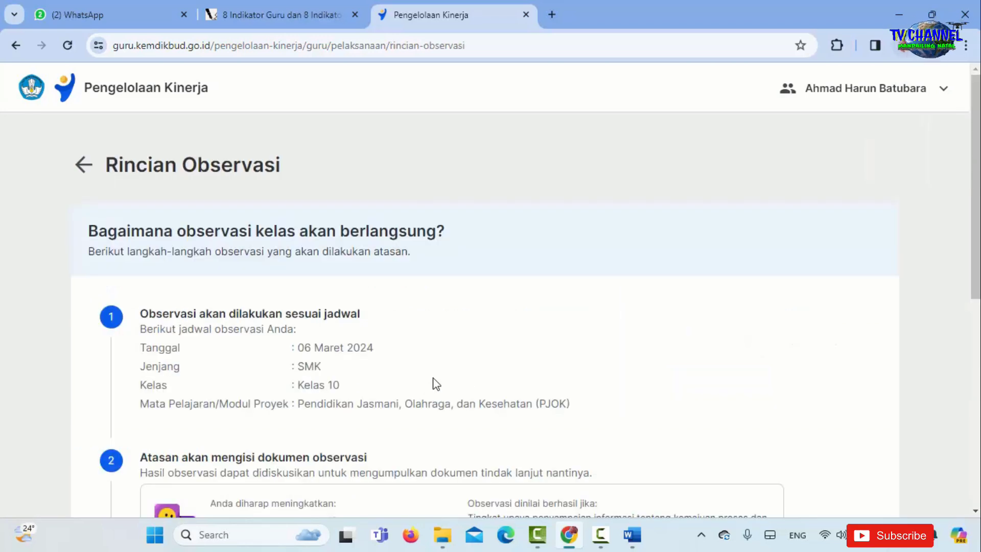
{"action": "scroll", "coordinate": [436, 385], "scroll_direction": "down", "scroll_amount": 3}
{"action": "scroll", "coordinate": [434, 373], "scroll_direction": "down", "scroll_amount": 3}
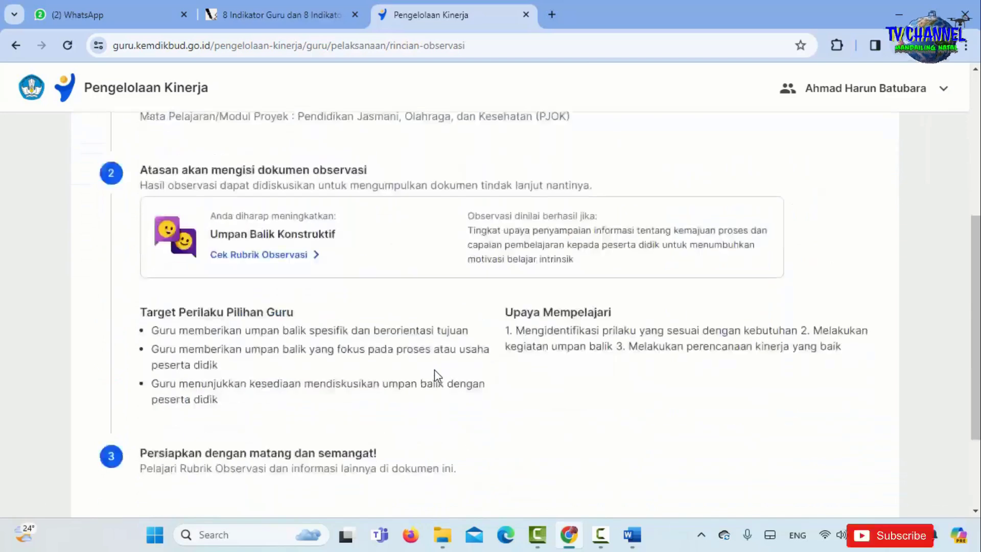
{"action": "scroll", "coordinate": [434, 370], "scroll_direction": "up", "scroll_amount": 3}
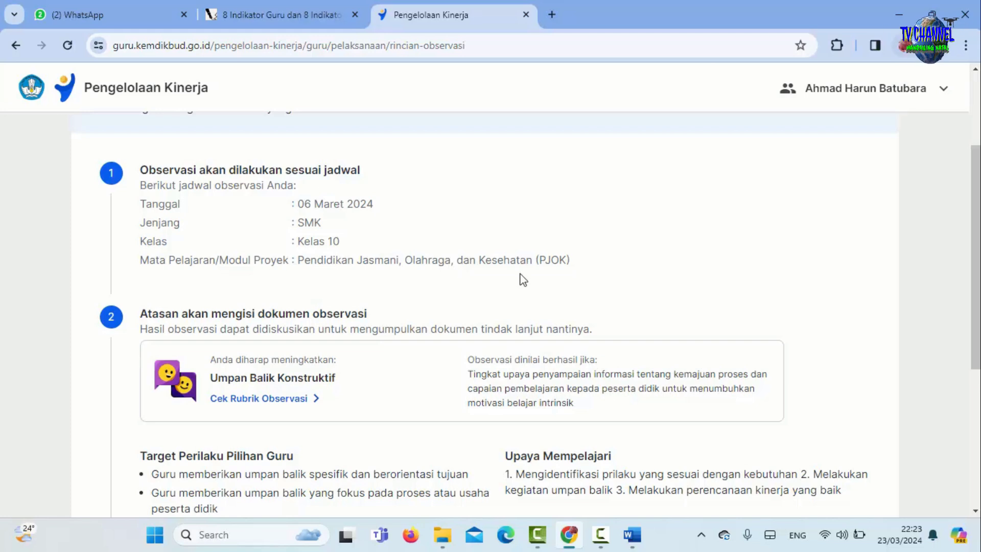
{"action": "scroll", "coordinate": [501, 279], "scroll_direction": "down", "scroll_amount": 3}
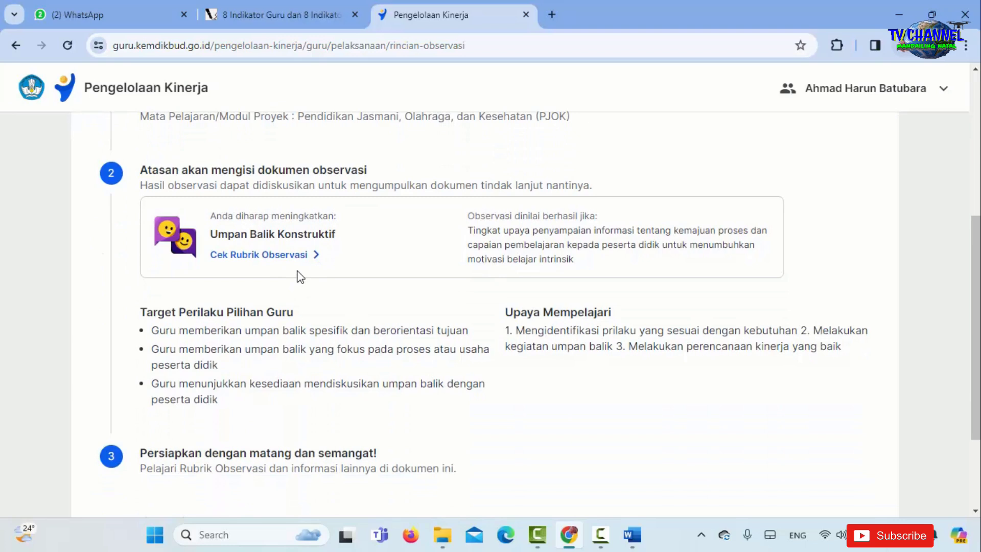
Review the closing notes of "Rincian Observasi", return to "Pelaksanaan Observasi" and look through its observation stages
{"action": "scroll", "coordinate": [301, 276], "scroll_direction": "down", "scroll_amount": 3}
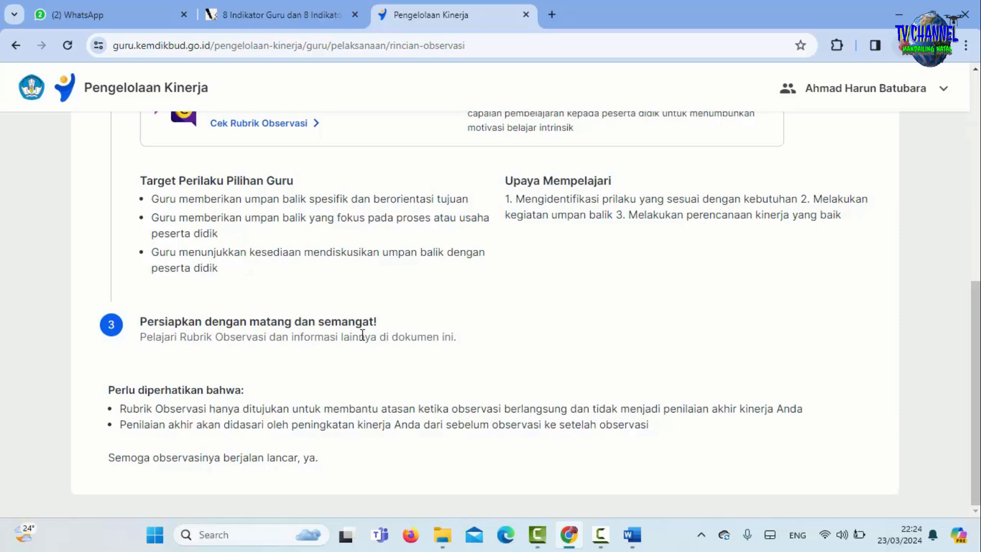
{"action": "scroll", "coordinate": [362, 335], "scroll_direction": "up", "scroll_amount": 10}
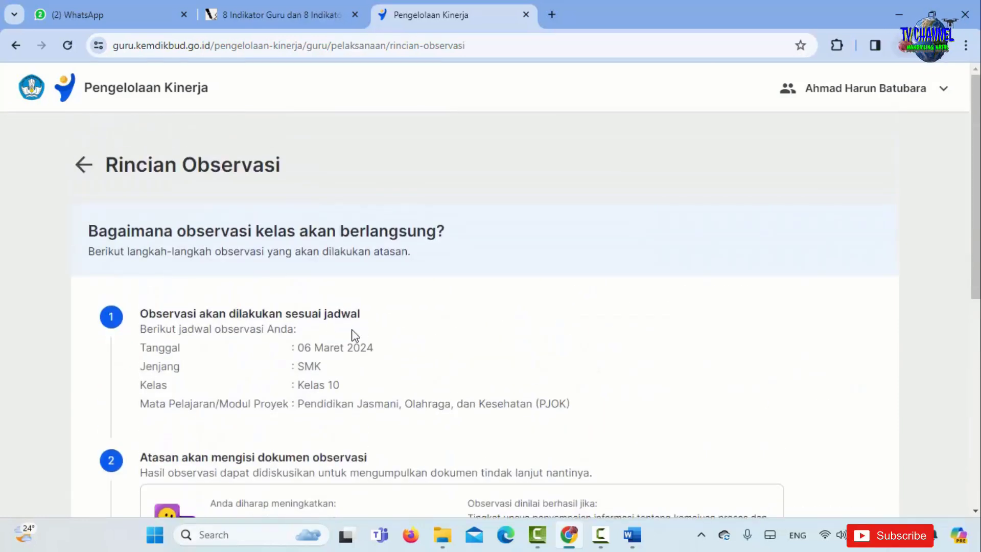
{"action": "left_click", "coordinate": [84, 164]}
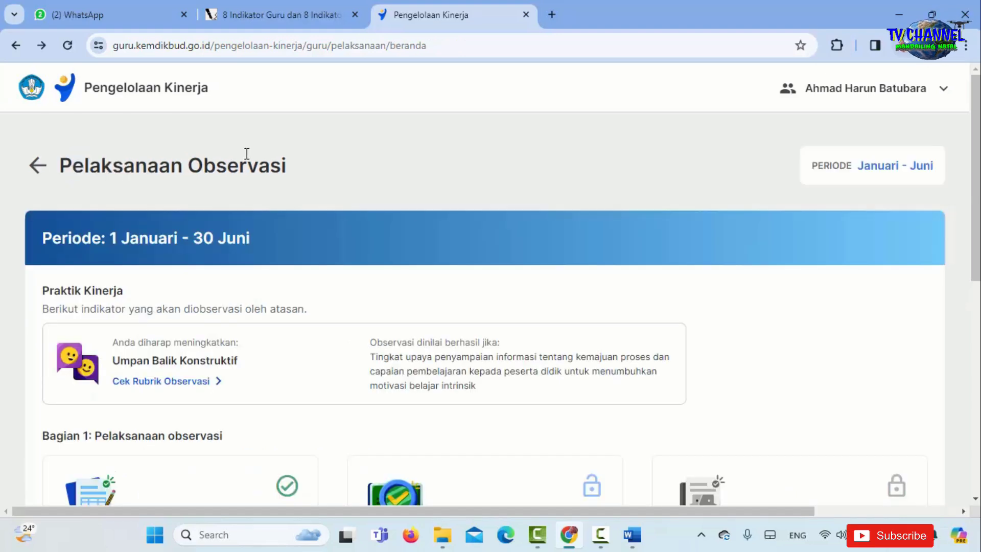
{"action": "scroll", "coordinate": [458, 272], "scroll_direction": "down", "scroll_amount": 5}
{"action": "scroll", "coordinate": [458, 271], "scroll_direction": "down", "scroll_amount": 4}
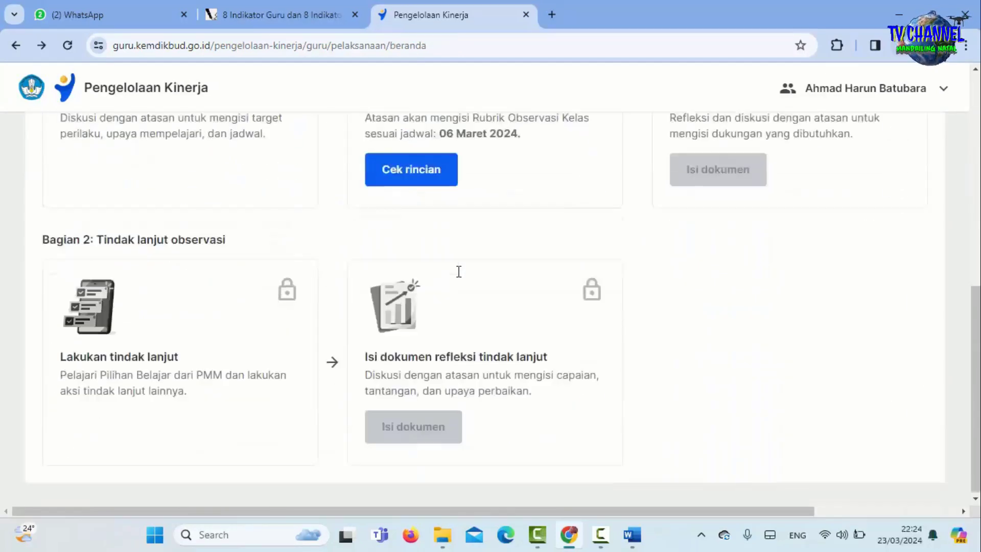
{"action": "scroll", "coordinate": [458, 272], "scroll_direction": "up", "scroll_amount": 9}
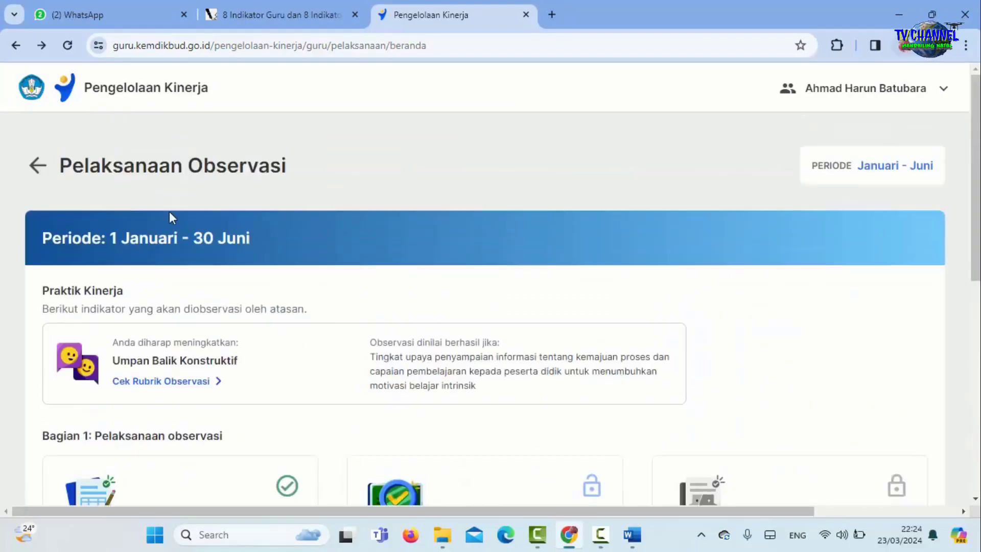
Go back to the Pengelolaan Kinerja overview and open the document collection page for "Pengembangan Kompetensi"
{"action": "left_click", "coordinate": [37, 165]}
{"action": "scroll", "coordinate": [420, 253], "scroll_direction": "down", "scroll_amount": 4}
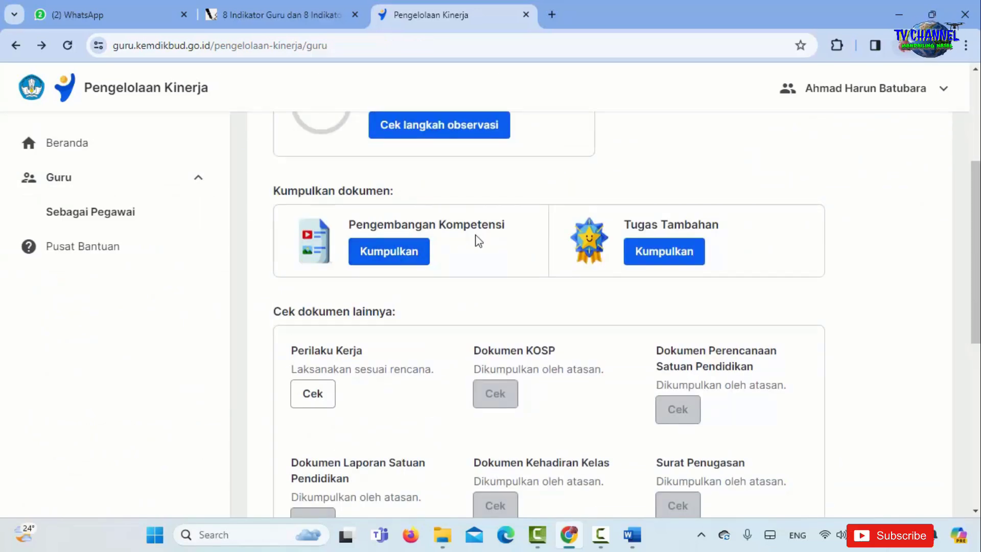
{"action": "scroll", "coordinate": [475, 234], "scroll_direction": "down", "scroll_amount": 3}
{"action": "scroll", "coordinate": [475, 234], "scroll_direction": "up", "scroll_amount": 4}
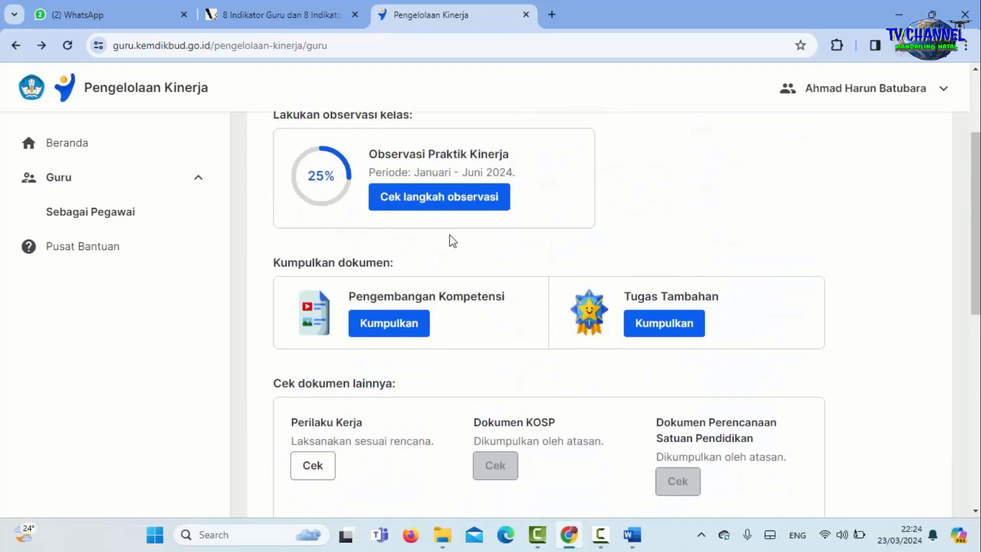
{"action": "left_click", "coordinate": [389, 332]}
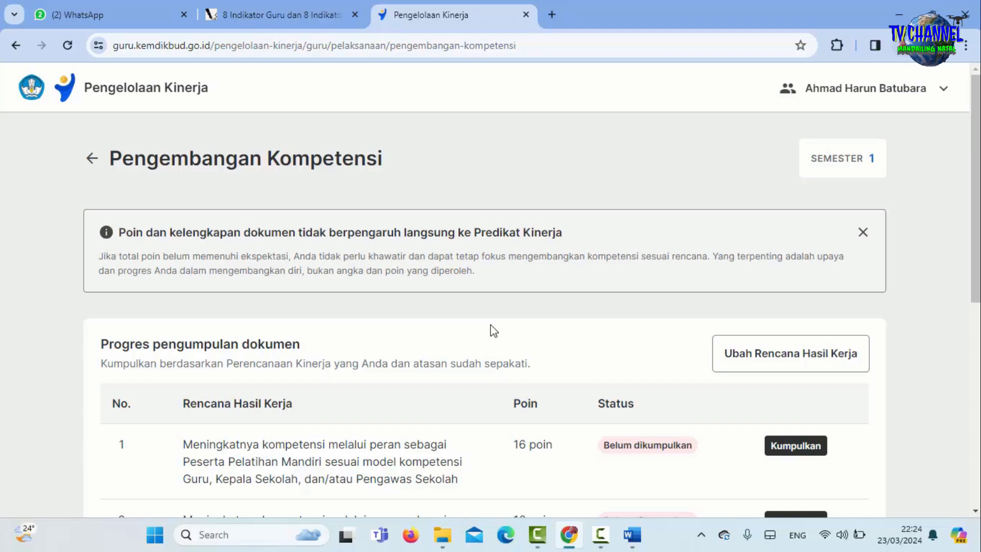
Examine the four work result plans under "Progres pengumpulan dokumen", including their points, submission status and total
{"action": "scroll", "coordinate": [491, 324], "scroll_direction": "down", "scroll_amount": 1}
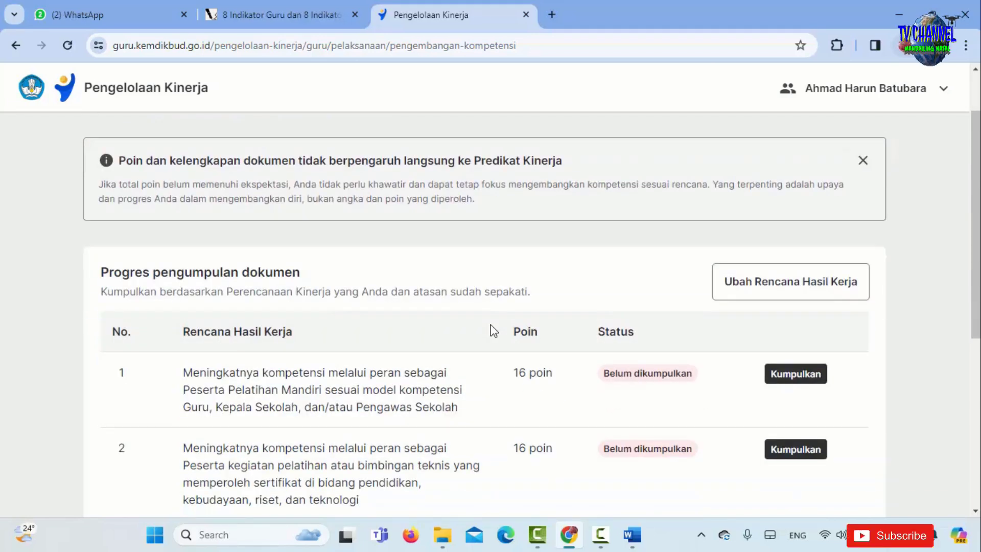
{"action": "scroll", "coordinate": [491, 330], "scroll_direction": "down", "scroll_amount": 1}
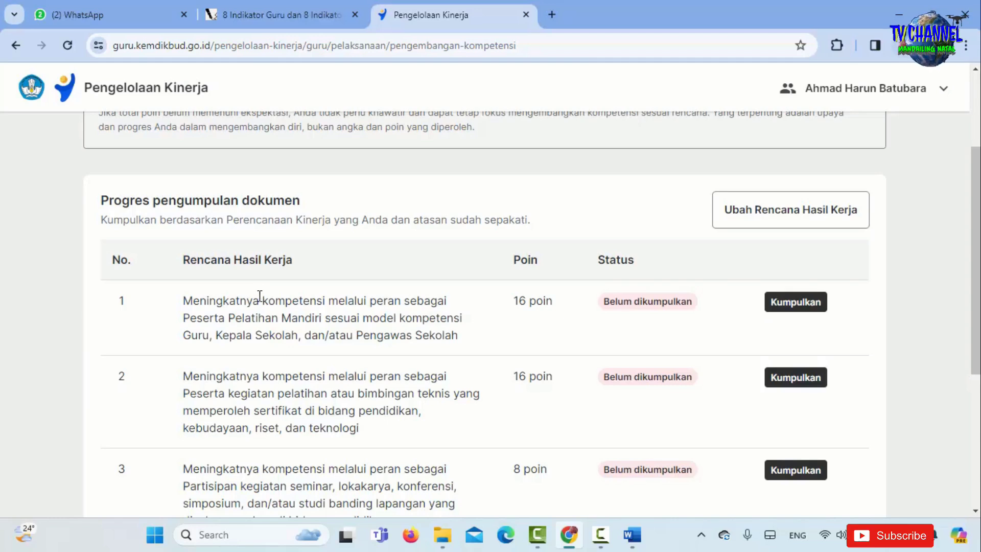
{"action": "scroll", "coordinate": [138, 284], "scroll_direction": "down", "scroll_amount": 1}
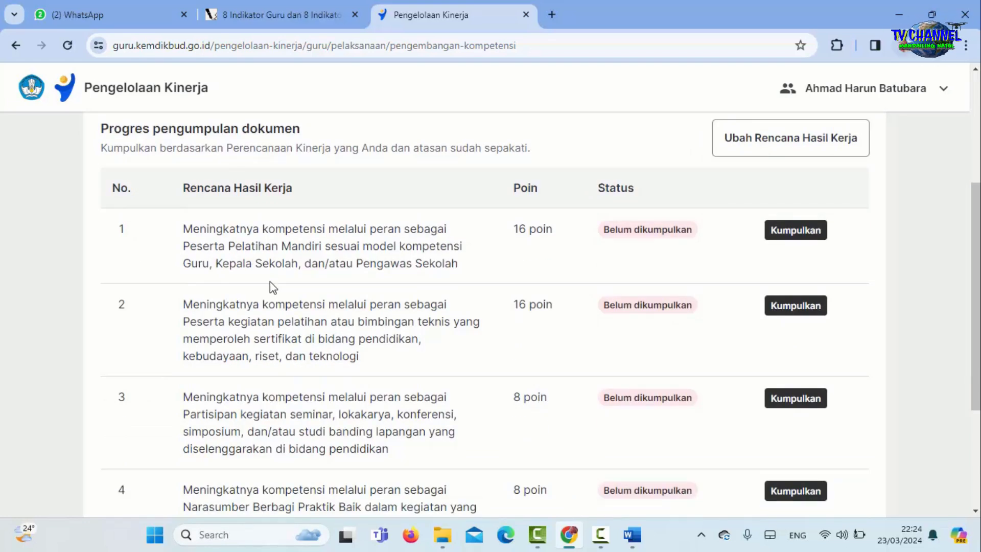
{"action": "scroll", "coordinate": [270, 286], "scroll_direction": "down", "scroll_amount": 2}
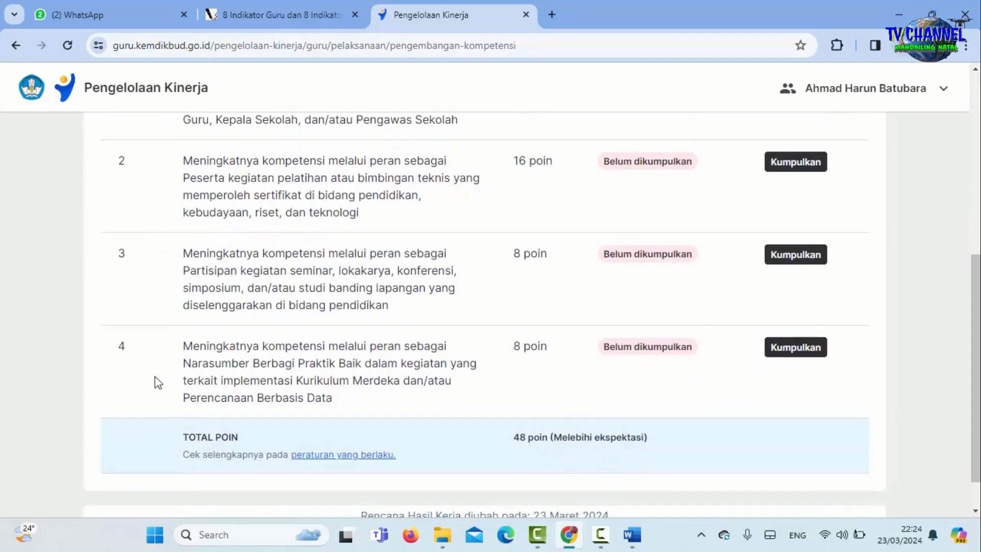
{"action": "scroll", "coordinate": [155, 376], "scroll_direction": "up", "scroll_amount": 3}
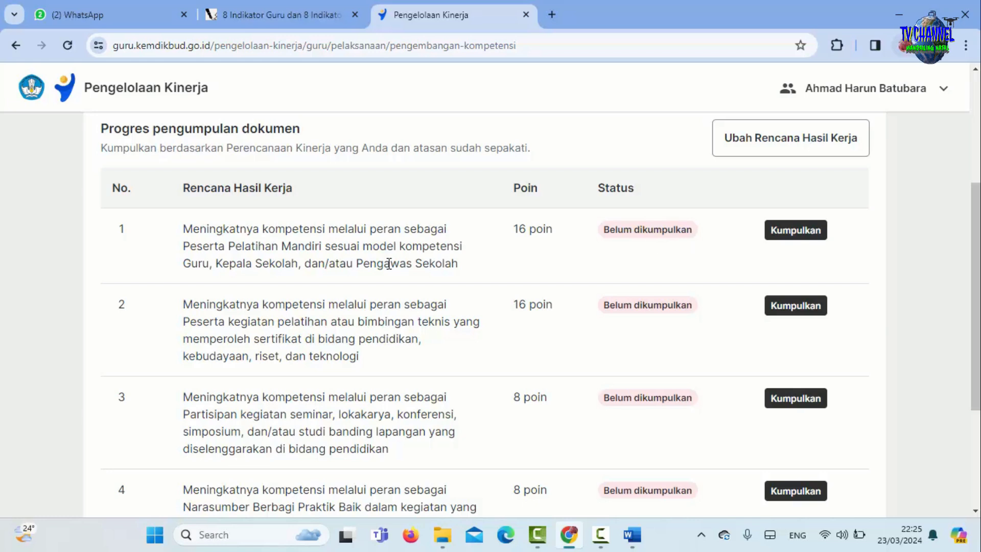
{"action": "scroll", "coordinate": [158, 306], "scroll_direction": "down", "scroll_amount": 1}
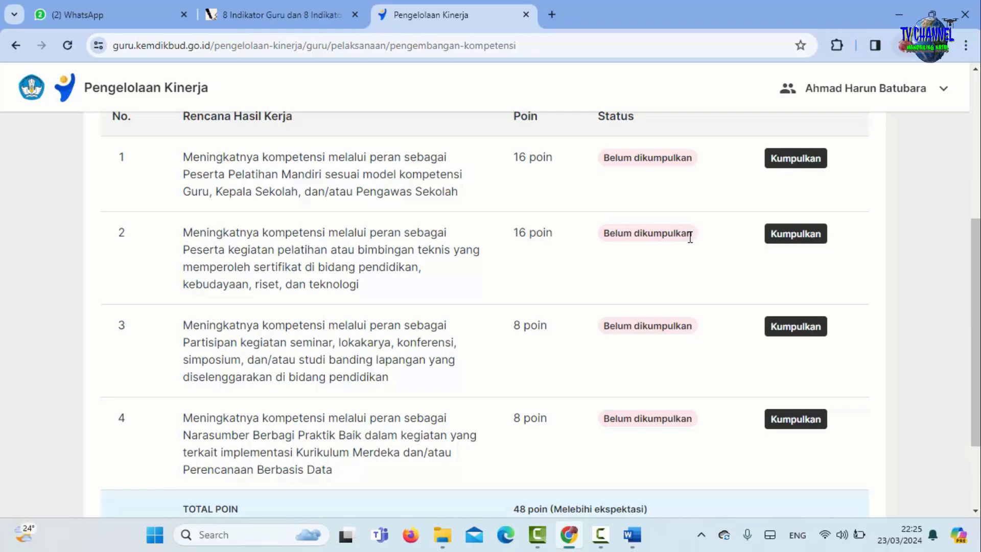
{"action": "scroll", "coordinate": [209, 339], "scroll_direction": "down", "scroll_amount": 1}
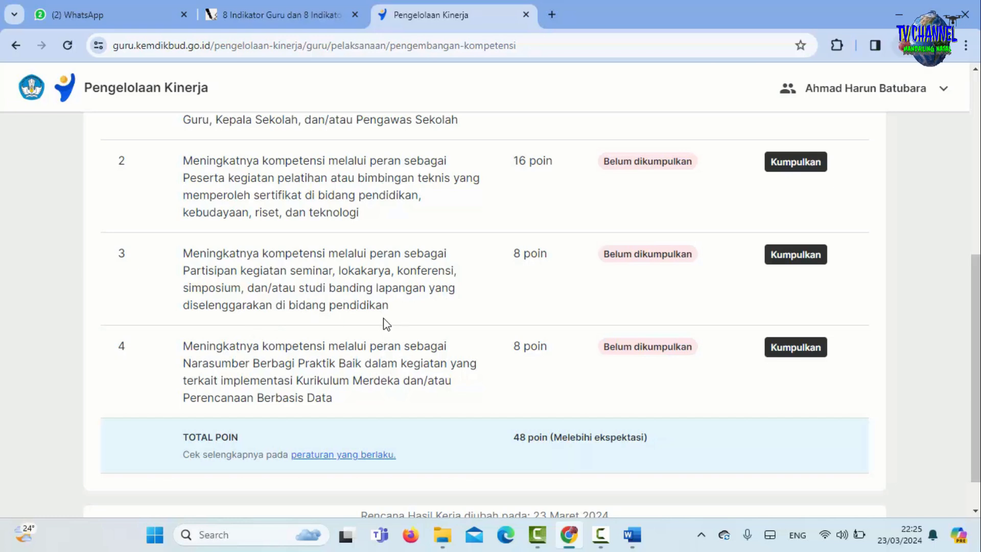
{"action": "scroll", "coordinate": [378, 320], "scroll_direction": "down", "scroll_amount": 1}
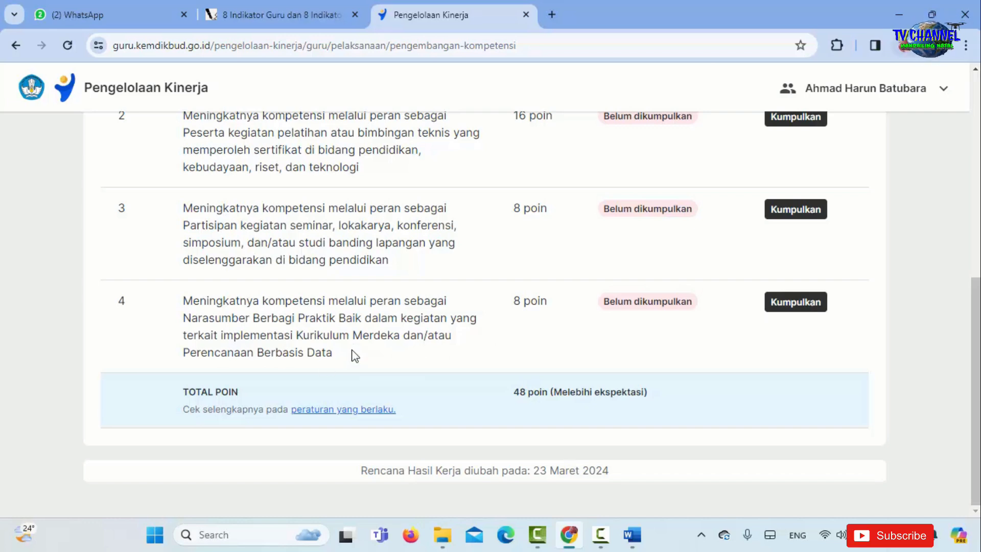
{"action": "scroll", "coordinate": [352, 354], "scroll_direction": "up", "scroll_amount": 3}
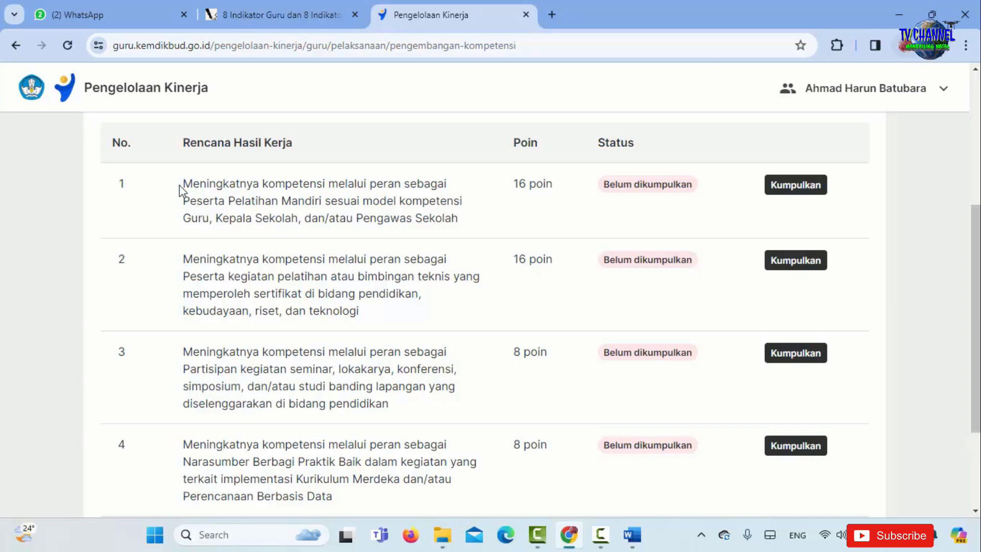
Open the evidence submission page of plan 1 (Peserta Pelatihan Mandiri), review its certificate upload requirements, and return to the plan list
{"action": "left_click", "coordinate": [795, 186]}
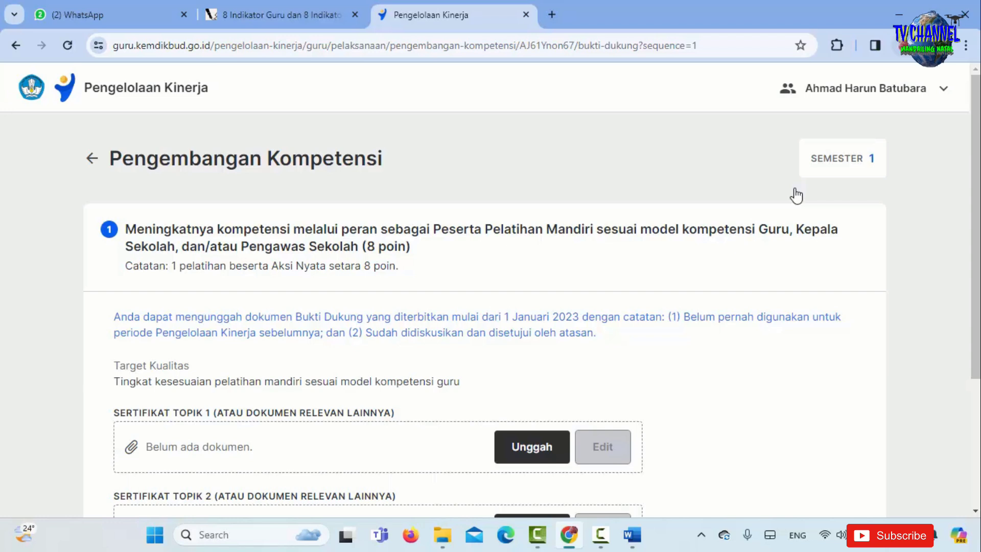
{"action": "scroll", "coordinate": [535, 302], "scroll_direction": "down", "scroll_amount": 3}
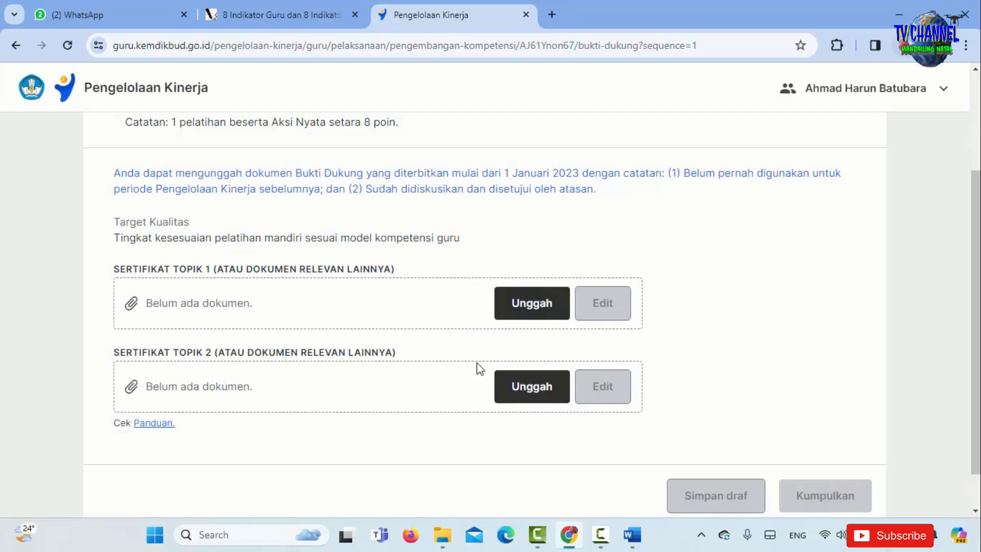
{"action": "scroll", "coordinate": [479, 368], "scroll_direction": "up", "scroll_amount": 3}
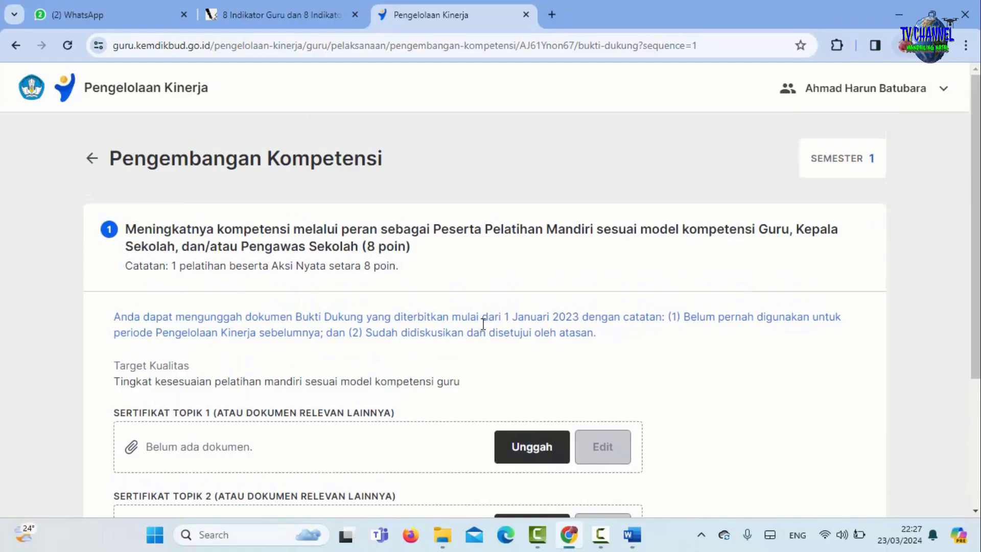
{"action": "left_click", "coordinate": [92, 162]}
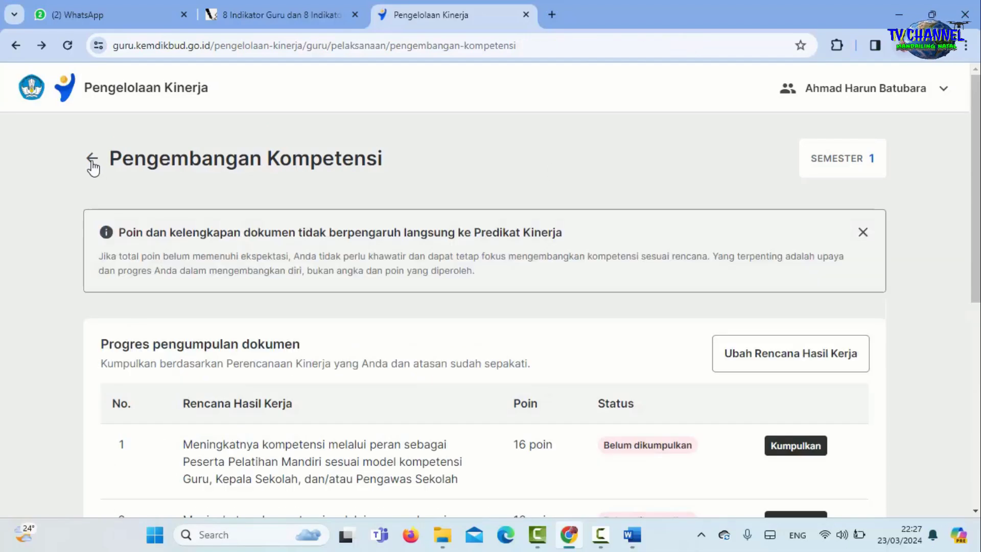
{"action": "scroll", "coordinate": [433, 223], "scroll_direction": "down", "scroll_amount": 3}
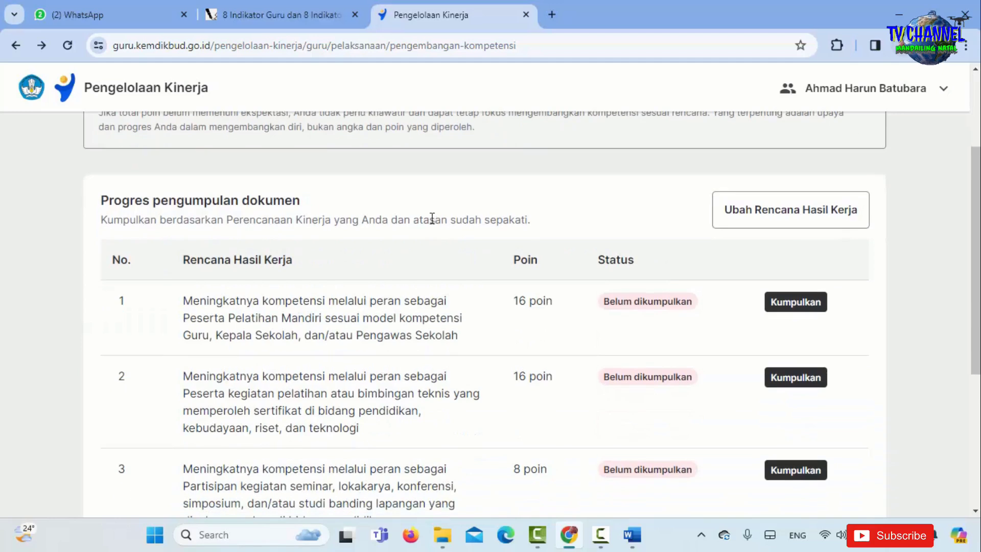
{"action": "scroll", "coordinate": [435, 224], "scroll_direction": "down", "scroll_amount": 2}
Switch to File Explorer and create a folder named "folder bukti dukung PMM" inside "Berkas Observasi Praktik Kinerja"
{"action": "mouse_move", "coordinate": [449, 545]}
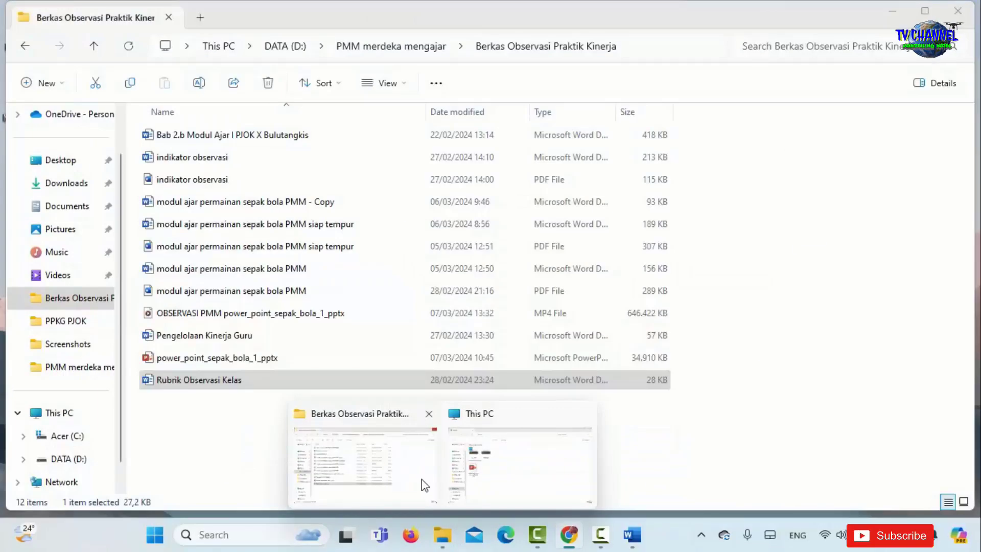
{"action": "left_click", "coordinate": [424, 485]}
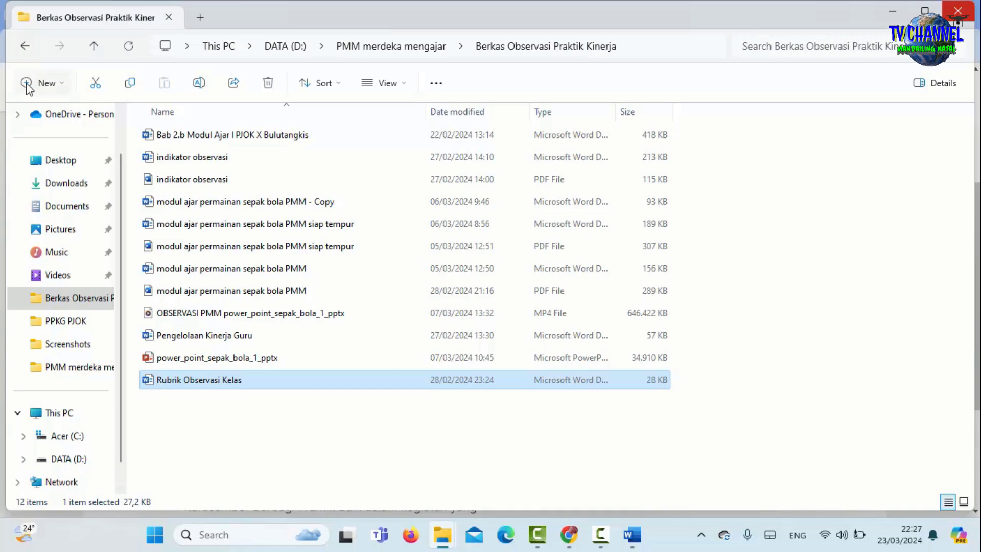
{"action": "mouse_move", "coordinate": [441, 545]}
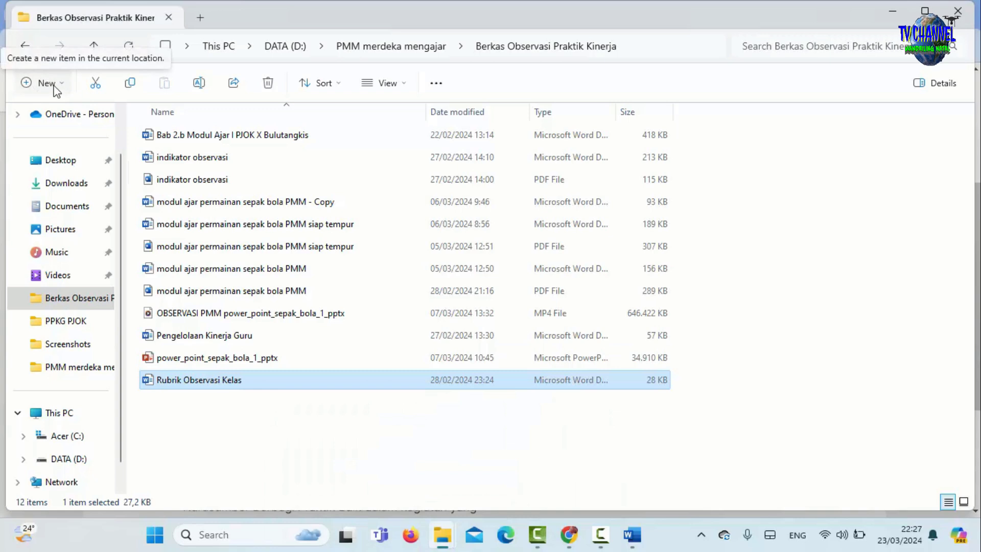
{"action": "left_click", "coordinate": [27, 85]}
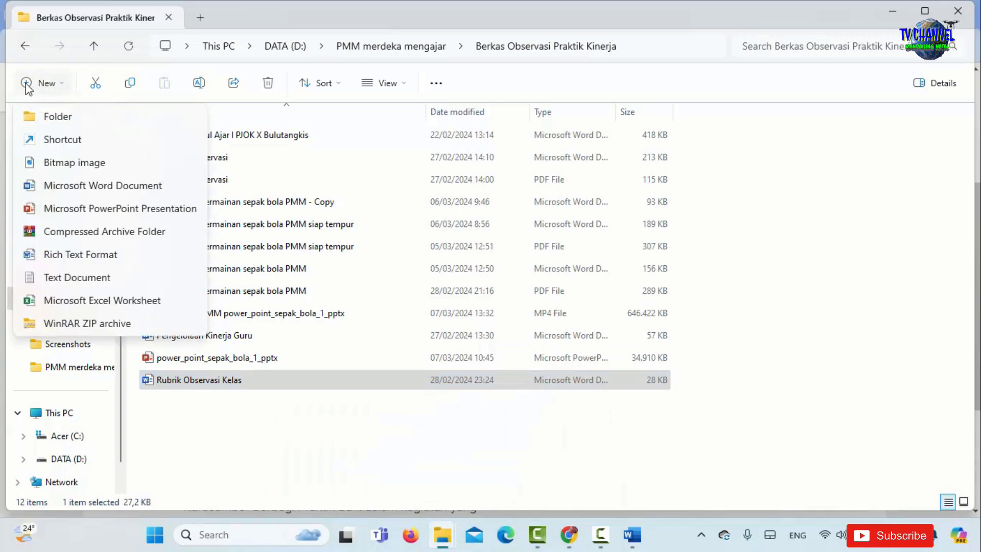
{"action": "left_click", "coordinate": [62, 119]}
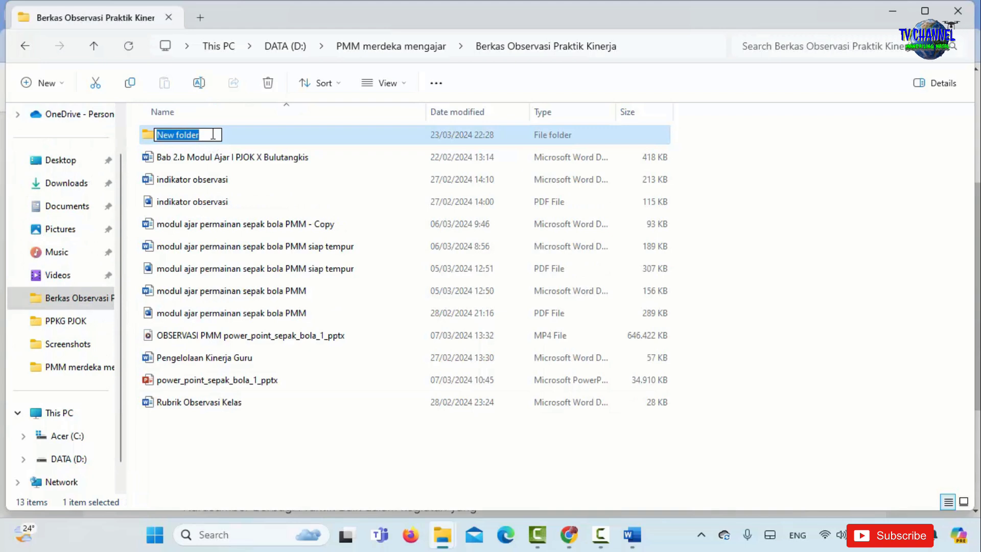
{"action": "key", "text": "BackSpace"}
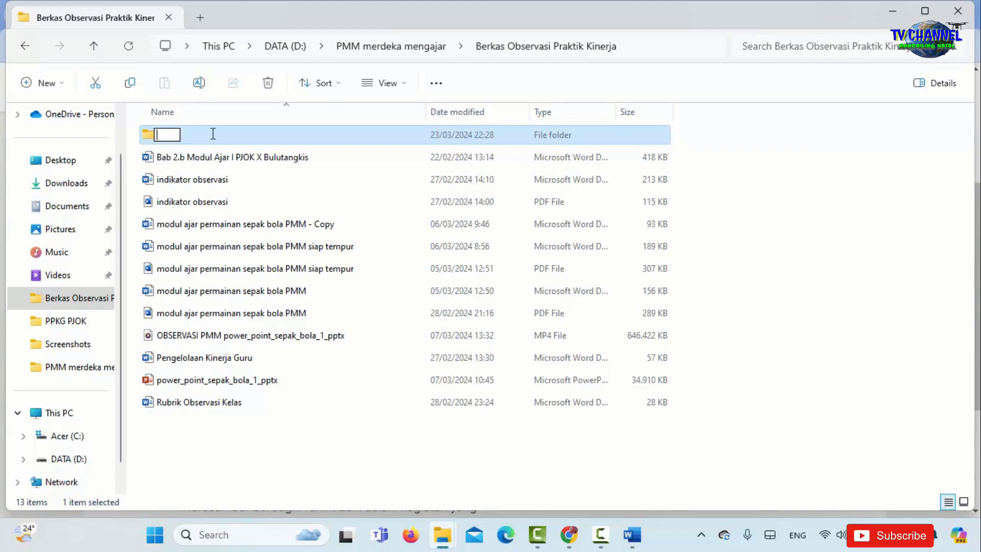
{"action": "type", "text": "folder"}
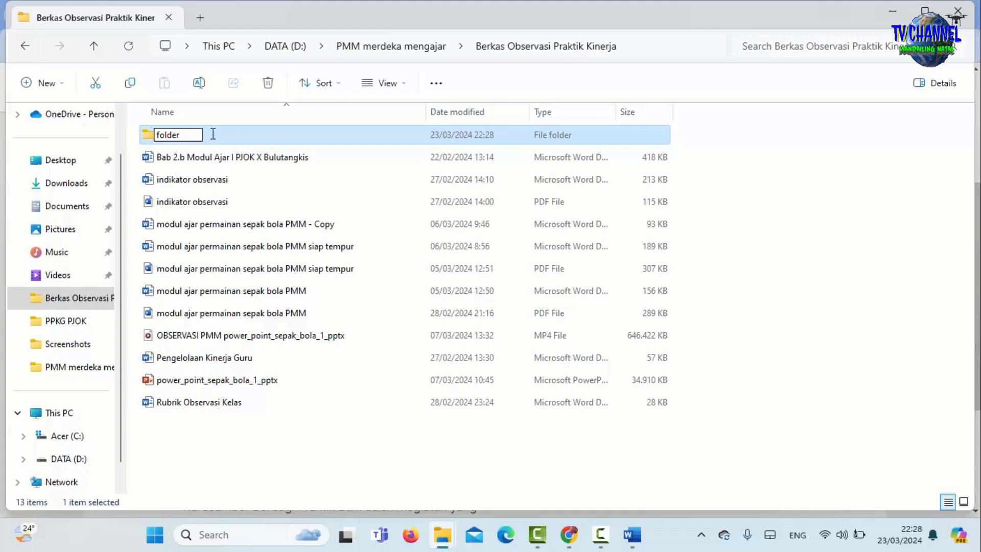
{"action": "type", "text": " bukti"}
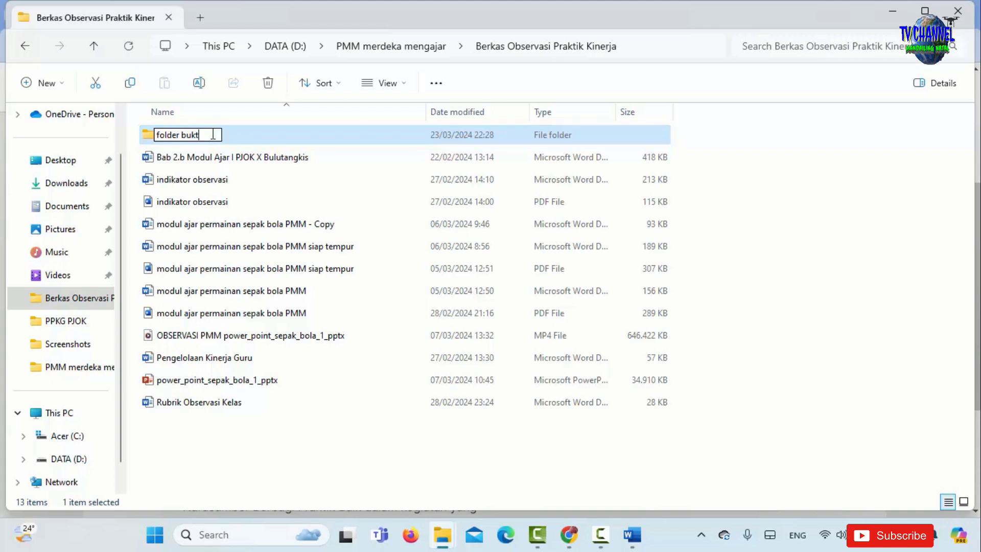
{"action": "type", "text": " dukung"}
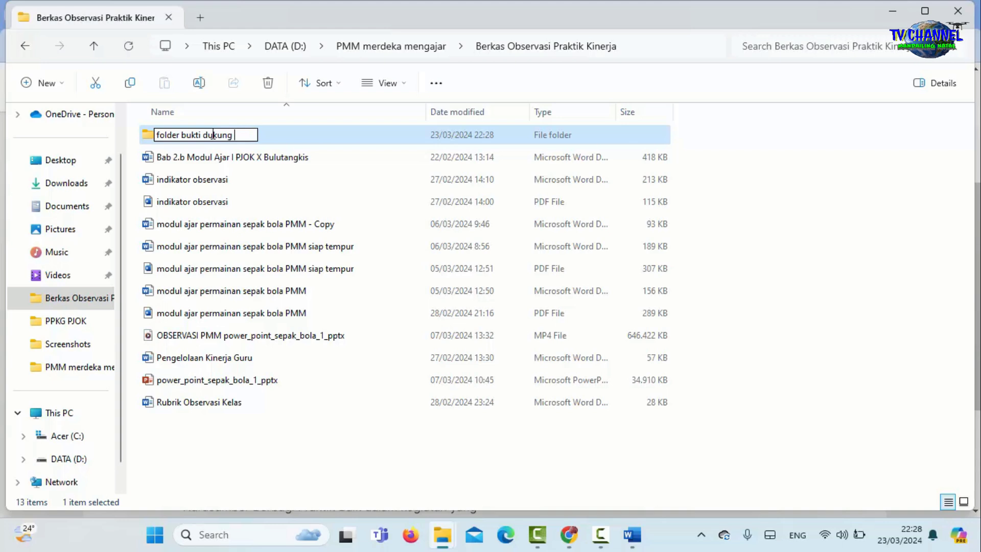
{"action": "type", "text": " PMM"}
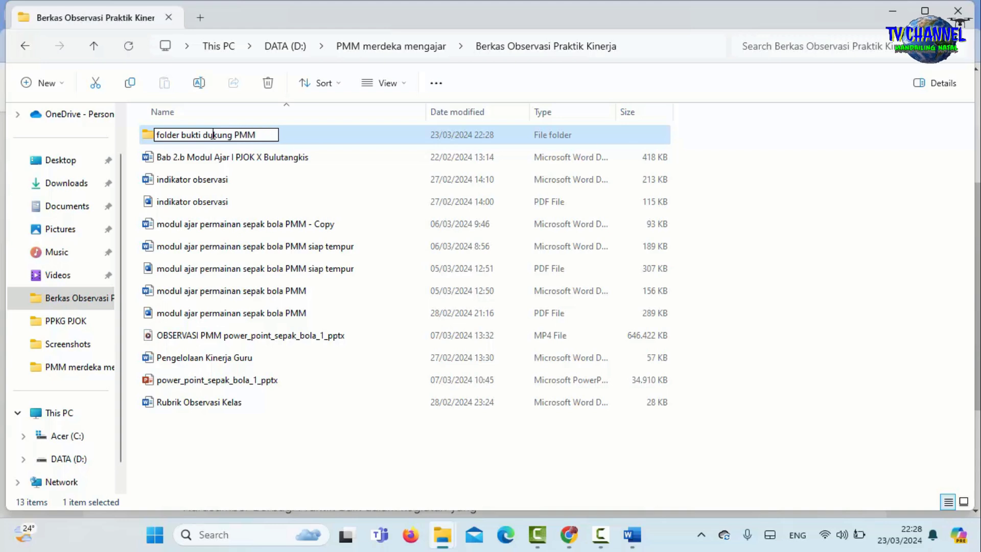
{"action": "key", "text": "Return"}
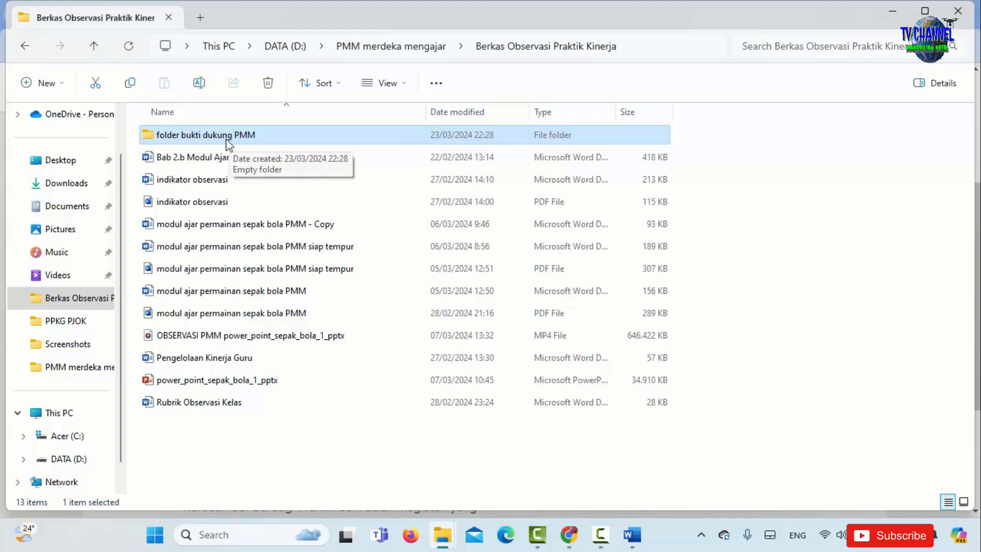
Delete the folder "folder bukti dukung PMM" to the Recycle Bin
{"action": "key", "text": "Delete"}
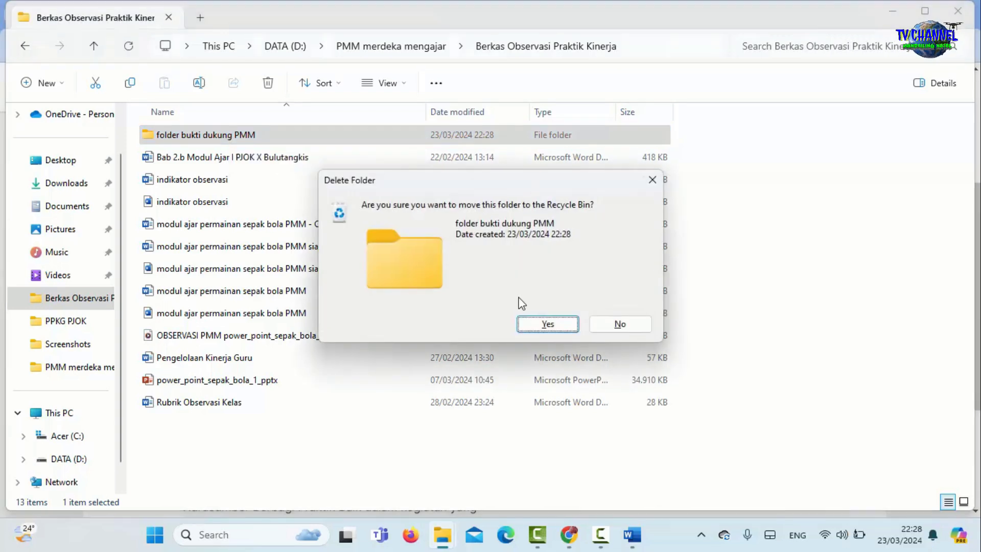
{"action": "left_click", "coordinate": [548, 324]}
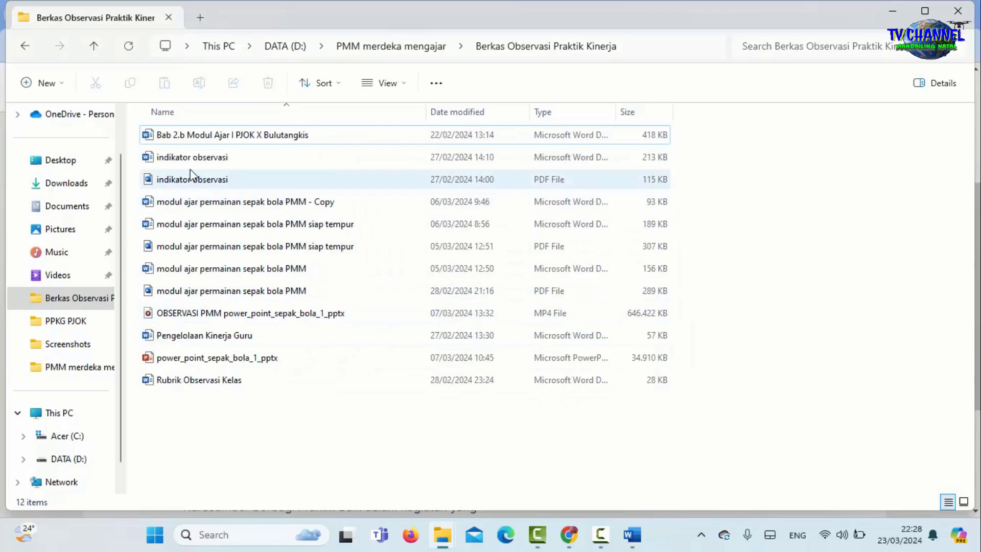
Look through the "PMM merdeka mengajar" folder and reopen its "Berkas Observasi Praktik Kinerja" subfolder
{"action": "left_click", "coordinate": [77, 368]}
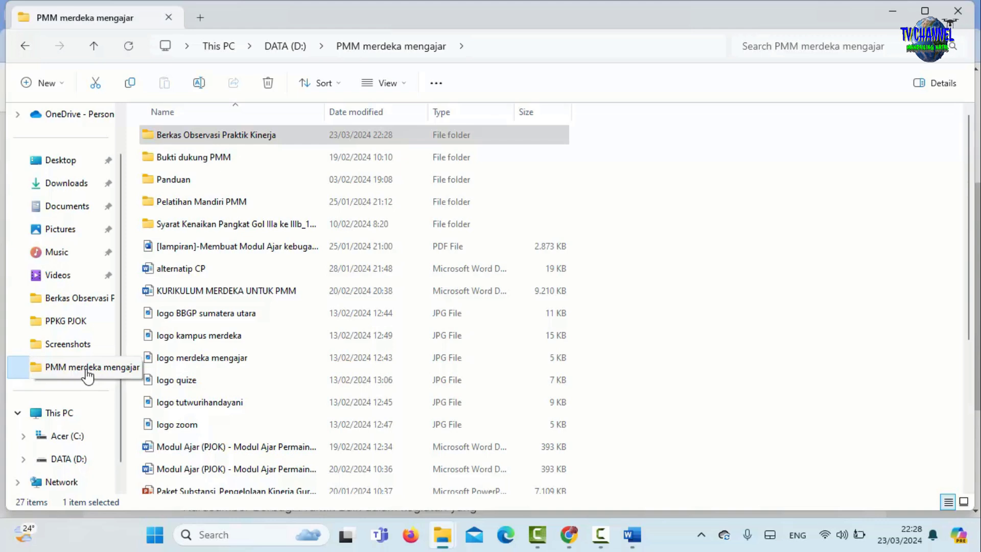
{"action": "left_click", "coordinate": [249, 137]}
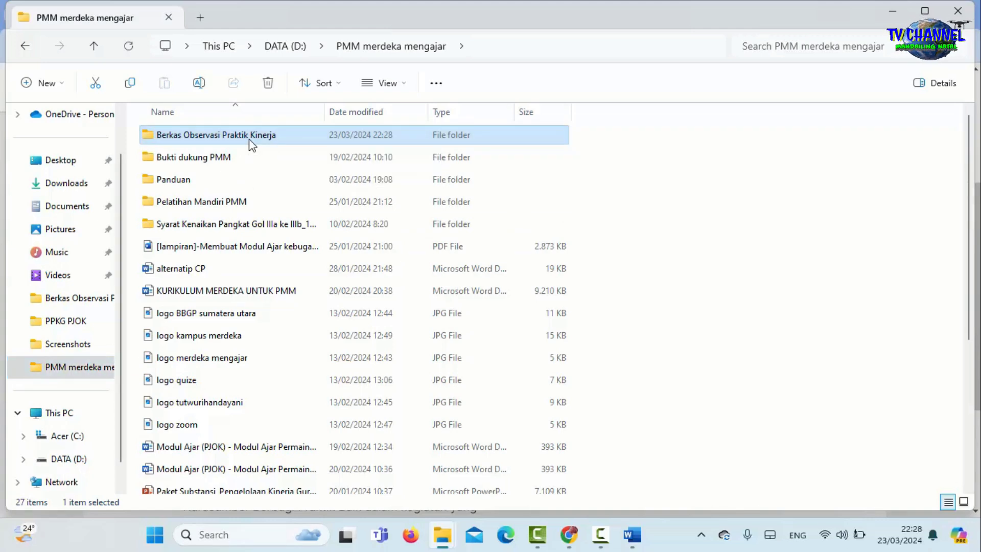
{"action": "double_click", "coordinate": [250, 139]}
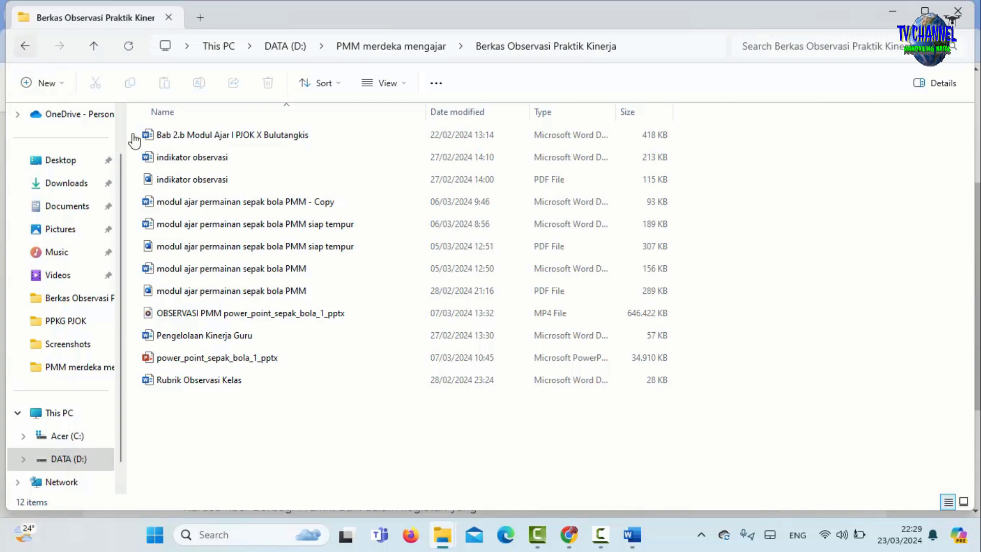
Switch to Chrome and open the evidence submission page of plan 4 (Narasumber Berbagi Praktik Baik) to review its certificate requirements
{"action": "mouse_move", "coordinate": [569, 535]}
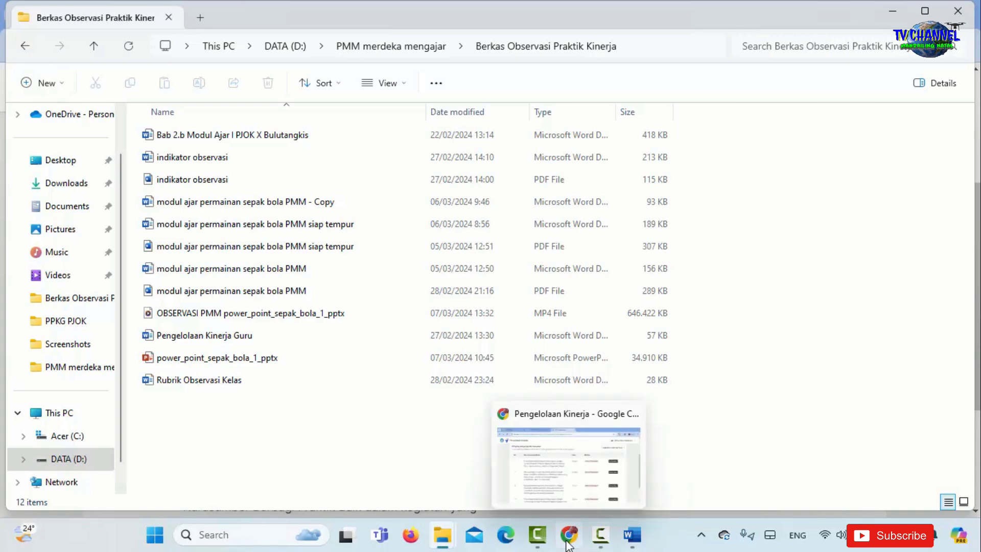
{"action": "left_click", "coordinate": [571, 499]}
{"action": "scroll", "coordinate": [621, 327], "scroll_direction": "down", "scroll_amount": 3}
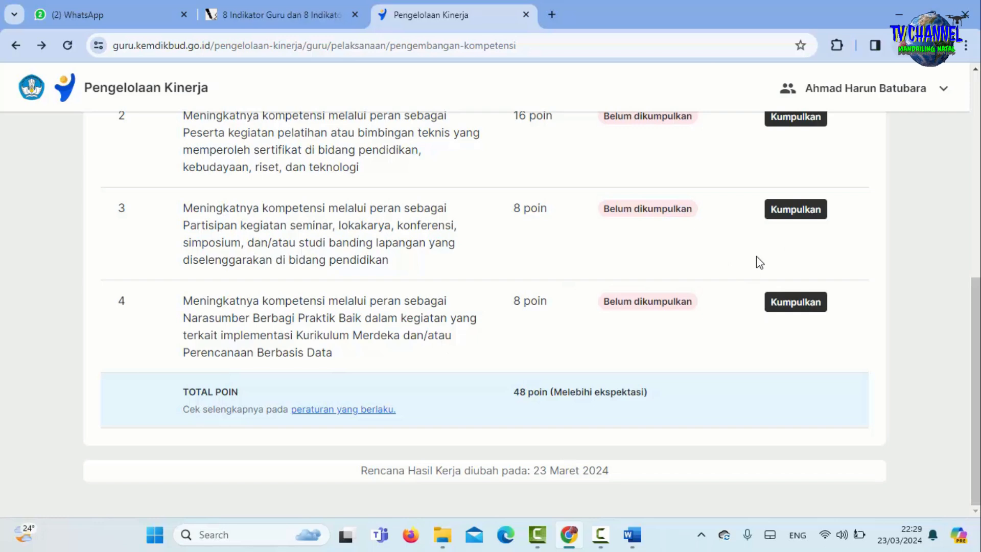
{"action": "left_click", "coordinate": [801, 306]}
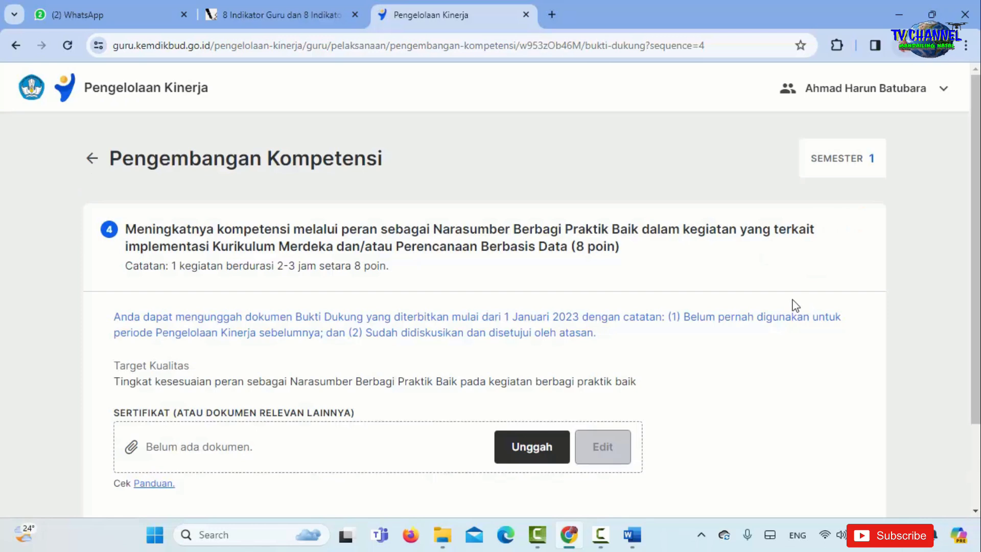
{"action": "scroll", "coordinate": [660, 378], "scroll_direction": "down", "scroll_amount": 2}
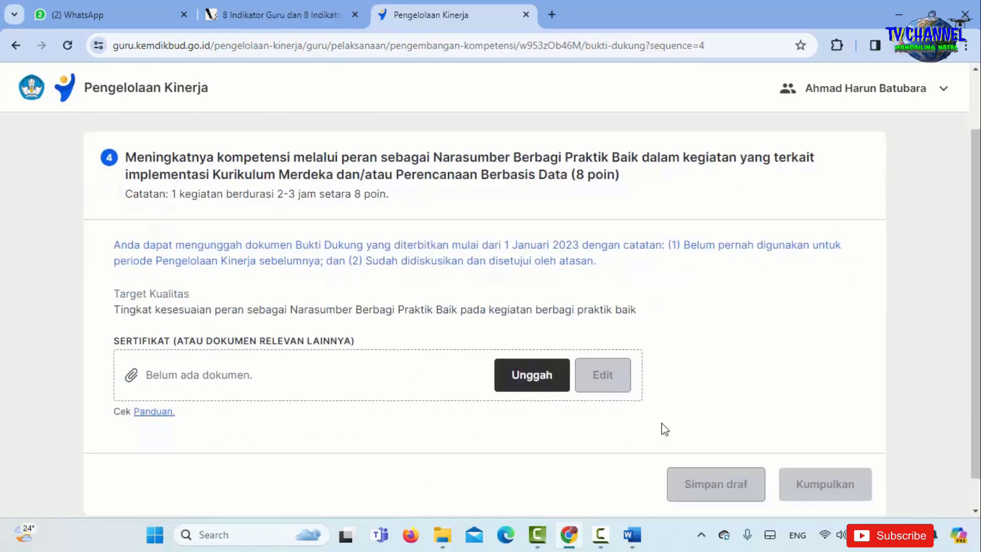
Open the PMM 2024 speaker certificate PDF from the "PMM merdeka mengajar" folder in Word, enable editing, and review its contents
{"action": "mouse_move", "coordinate": [449, 535]}
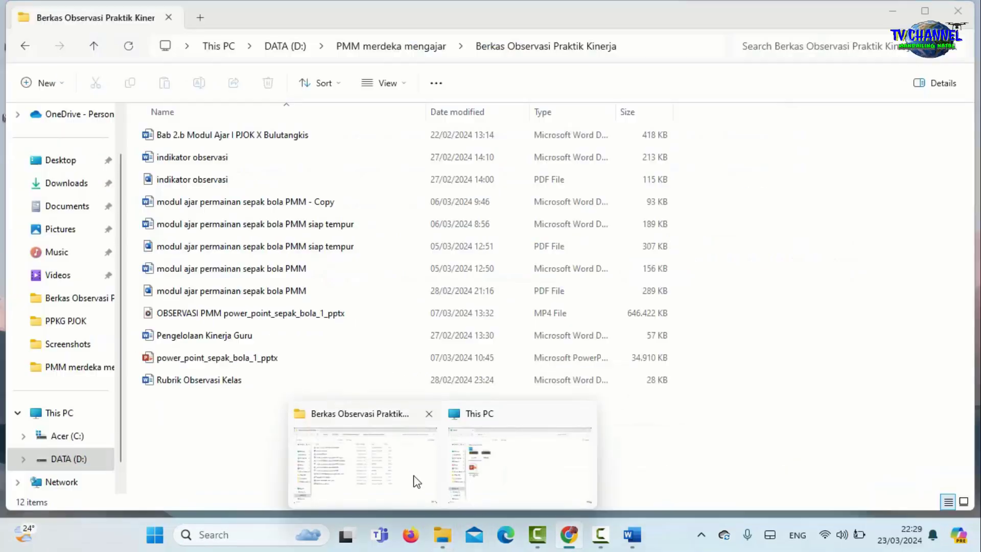
{"action": "left_click", "coordinate": [416, 480]}
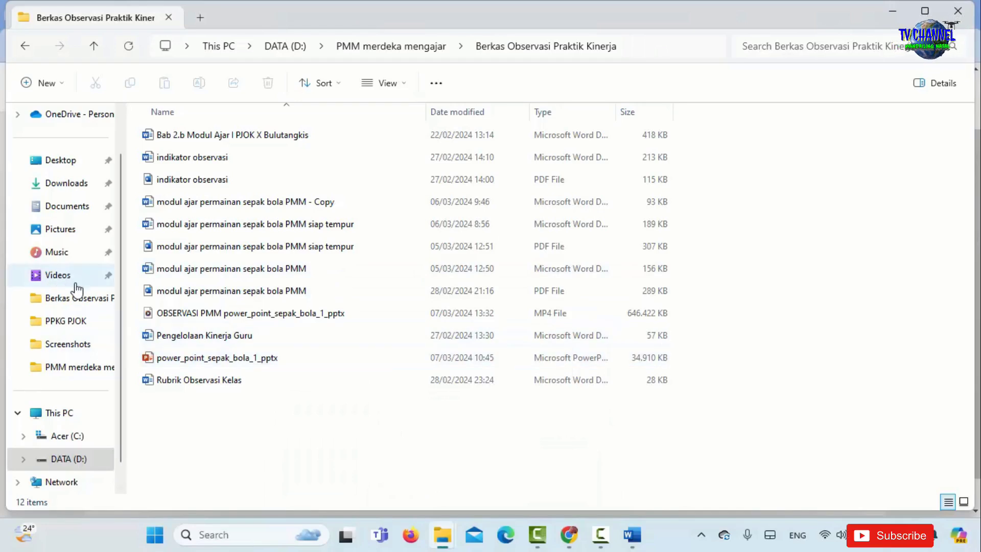
{"action": "left_click", "coordinate": [72, 372]}
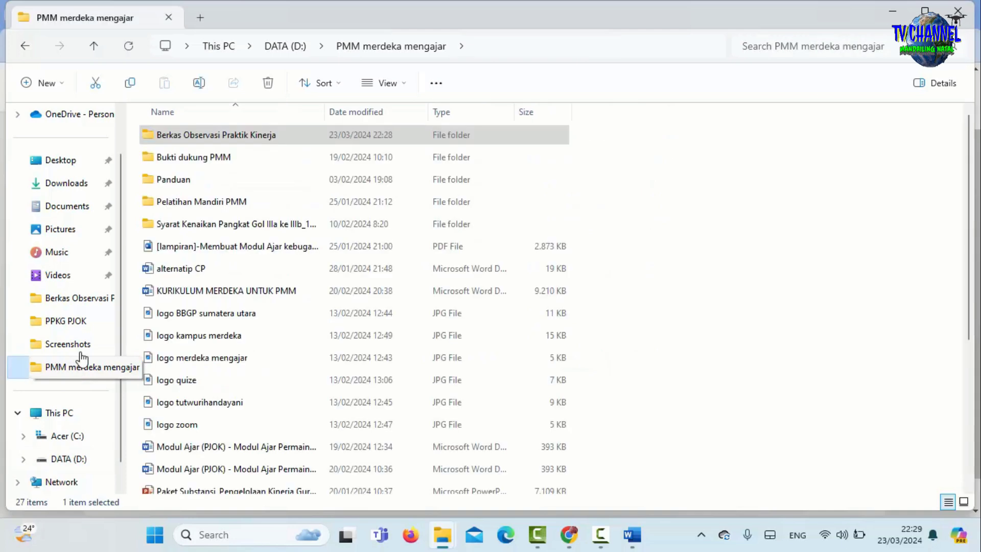
{"action": "scroll", "coordinate": [223, 357], "scroll_direction": "down", "scroll_amount": 4}
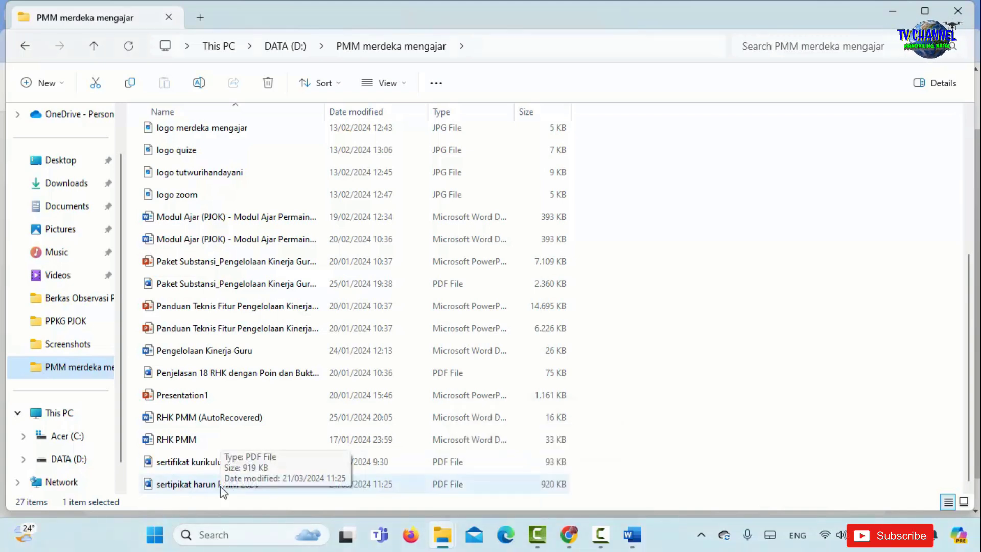
{"action": "key", "text": "alt+Tab"}
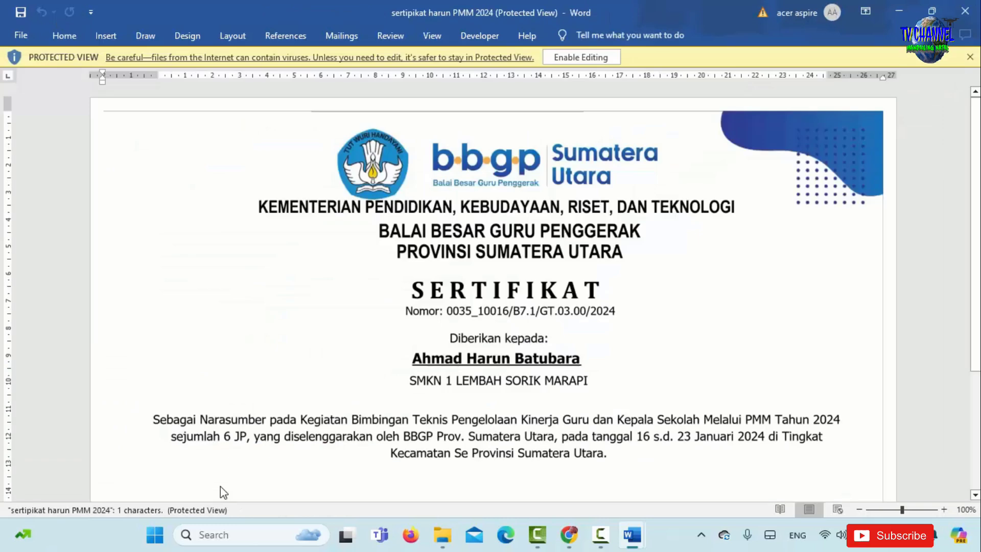
{"action": "left_click", "coordinate": [598, 58]}
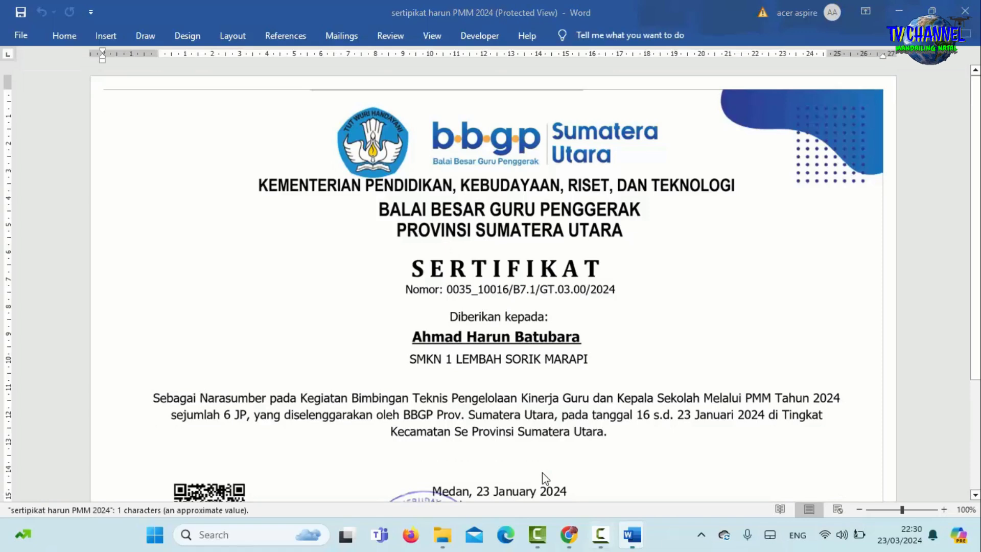
{"action": "scroll", "coordinate": [623, 350], "scroll_direction": "down", "scroll_amount": 2}
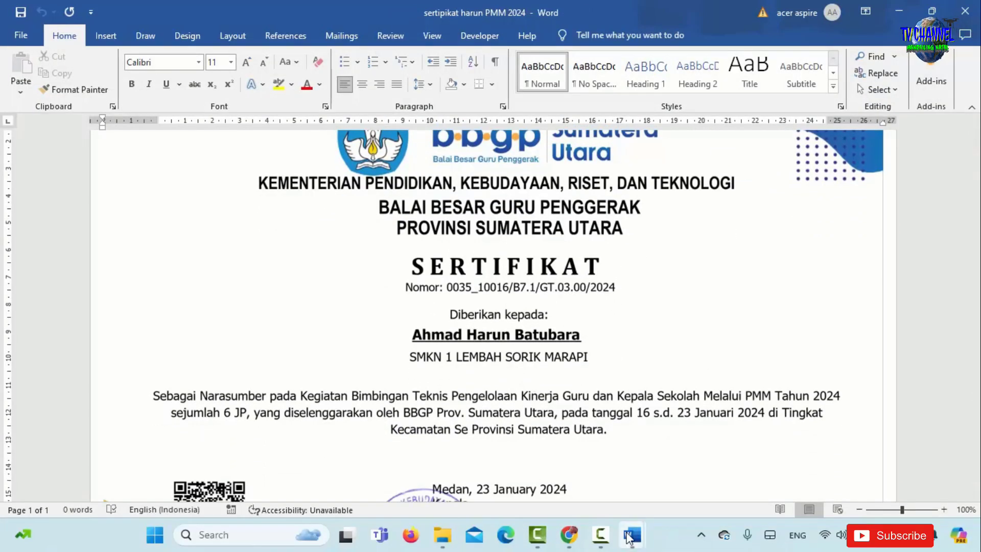
Switch to Chrome, return from plan 4 to the Pengembangan Kompetensi plan list, and glance at the certificate in Word again
{"action": "left_click", "coordinate": [582, 483]}
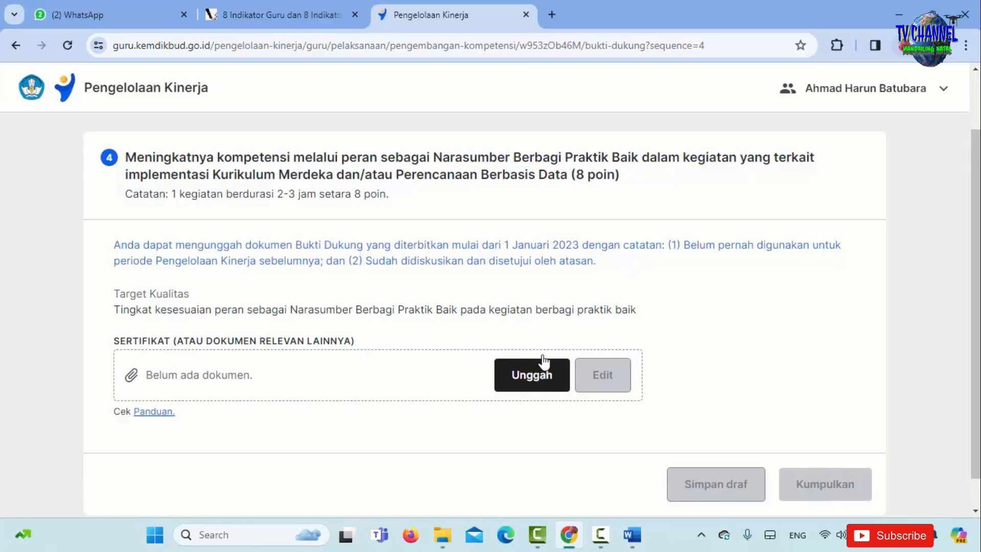
{"action": "scroll", "coordinate": [373, 233], "scroll_direction": "up", "scroll_amount": 2}
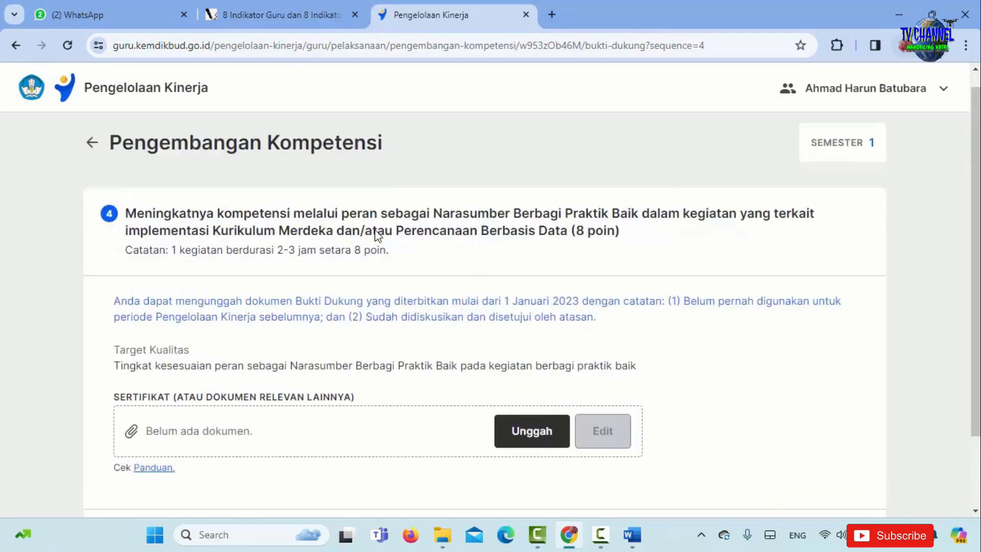
{"action": "left_click", "coordinate": [91, 163]}
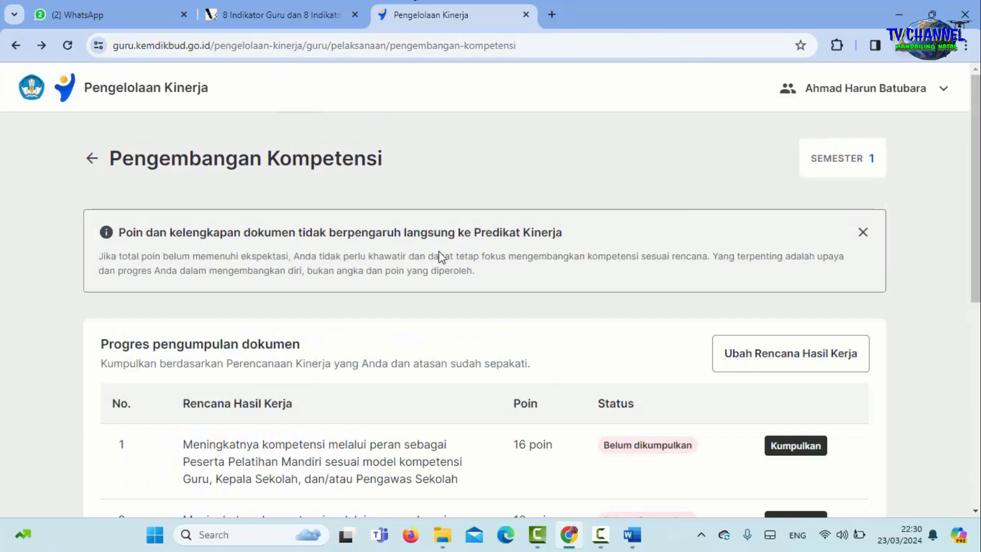
{"action": "mouse_move", "coordinate": [629, 546]}
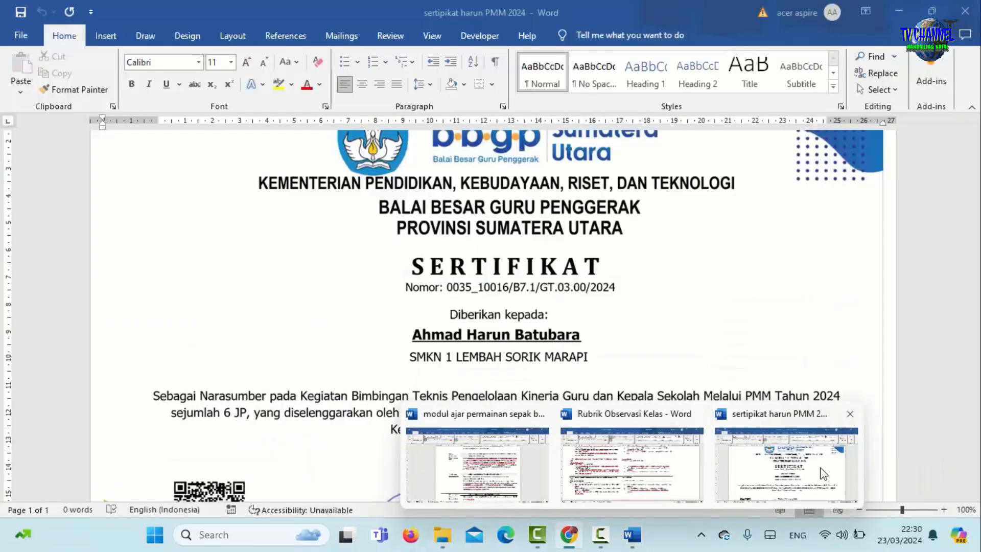
{"action": "left_click", "coordinate": [823, 474]}
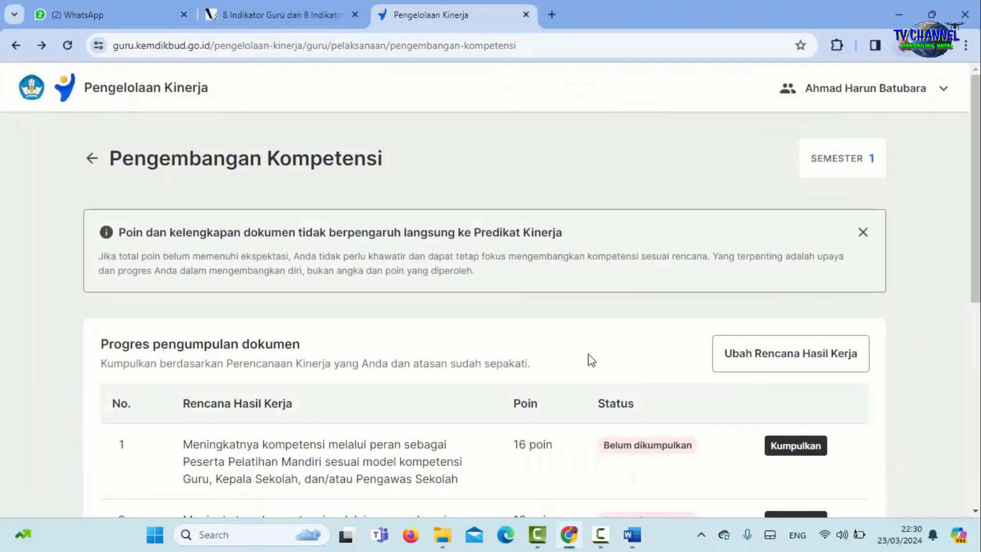
Reopen the evidence submission page of plan 4 (Narasumber Berbagi Praktik Baik) at its certificate upload section
{"action": "scroll", "coordinate": [552, 342], "scroll_direction": "down", "scroll_amount": 7}
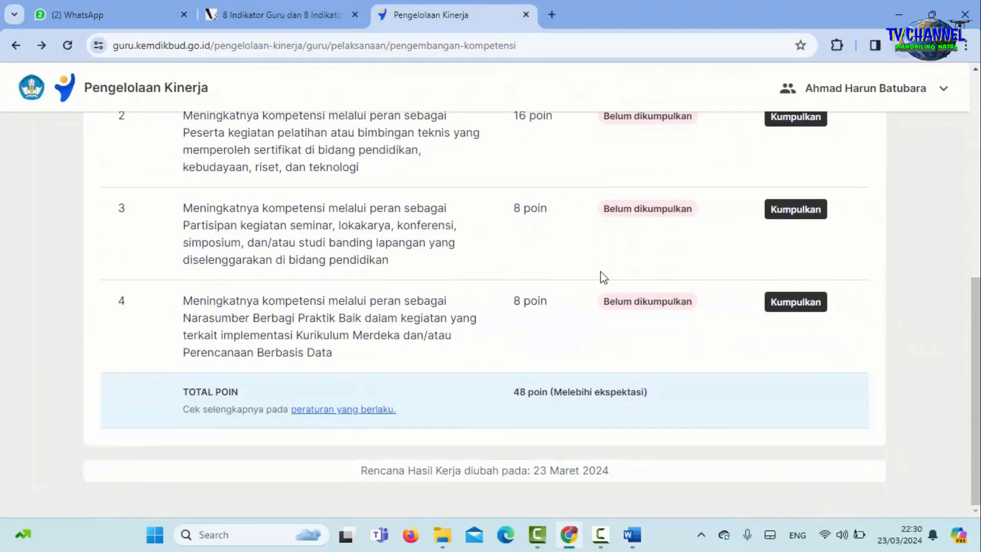
{"action": "left_click", "coordinate": [795, 306]}
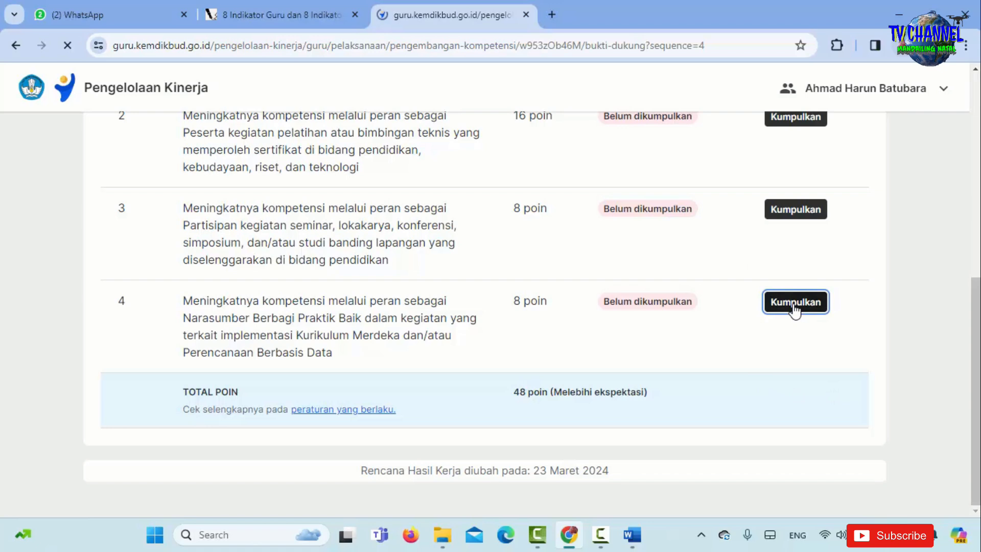
{"action": "scroll", "coordinate": [688, 346], "scroll_direction": "down", "scroll_amount": 1}
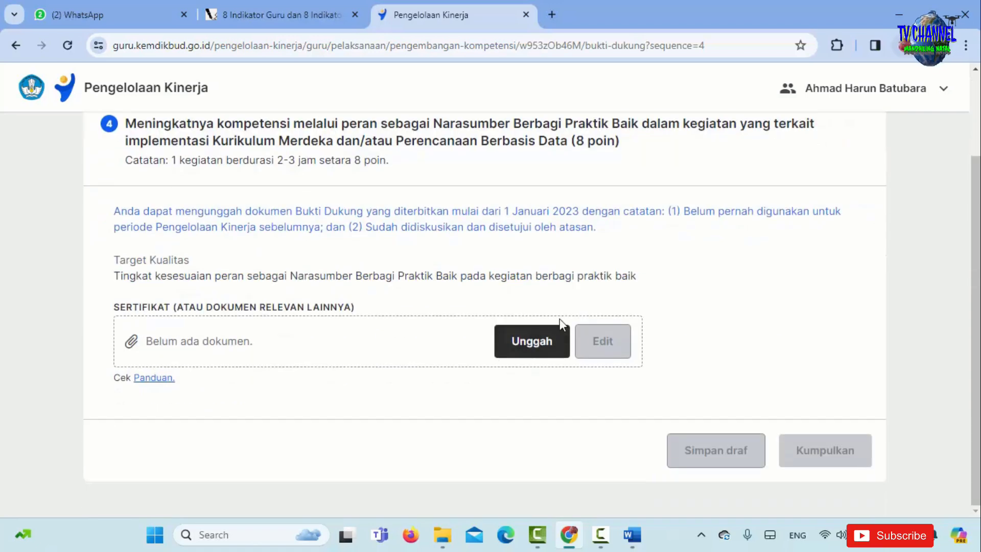
Upload the PMM 2024 speaker certificate PDF from the computer's "PMM merdeka mengajar" folder as the evidence document for plan 4
{"action": "left_click", "coordinate": [534, 348]}
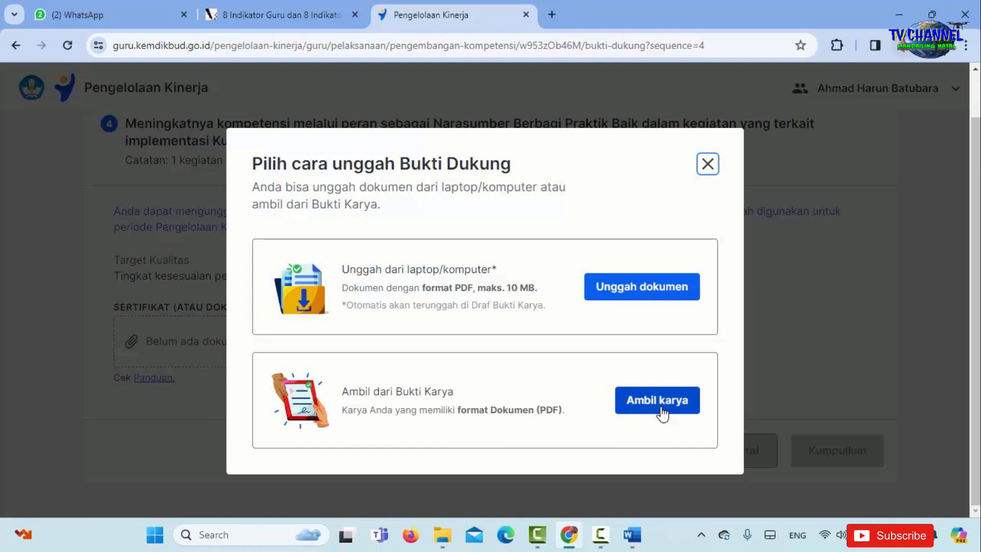
{"action": "left_click", "coordinate": [656, 296]}
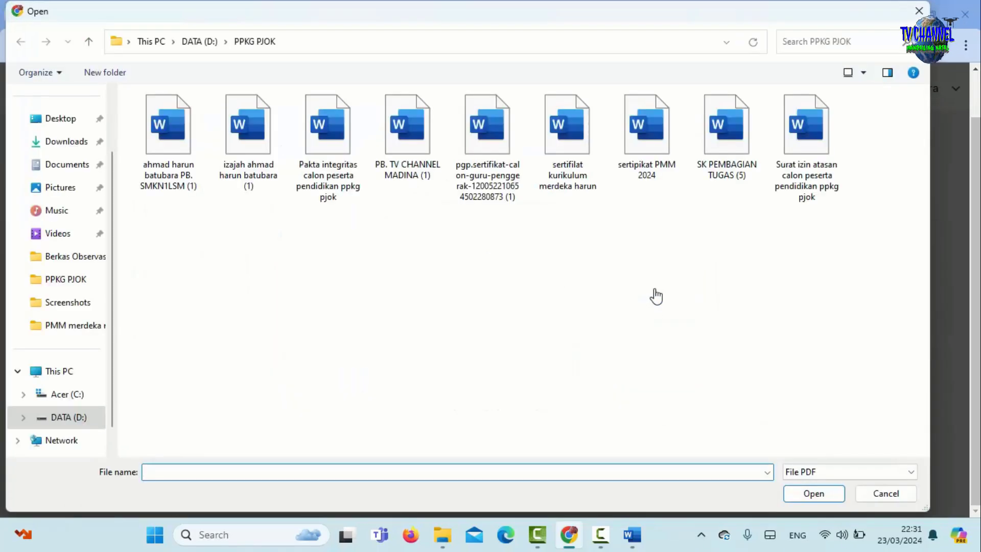
{"action": "left_click", "coordinate": [920, 12]}
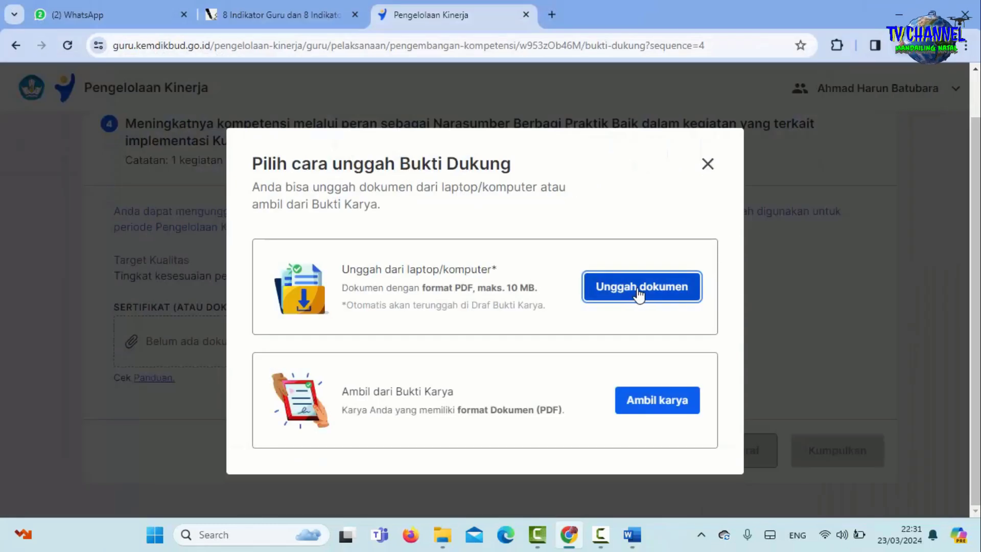
{"action": "left_click", "coordinate": [639, 293]}
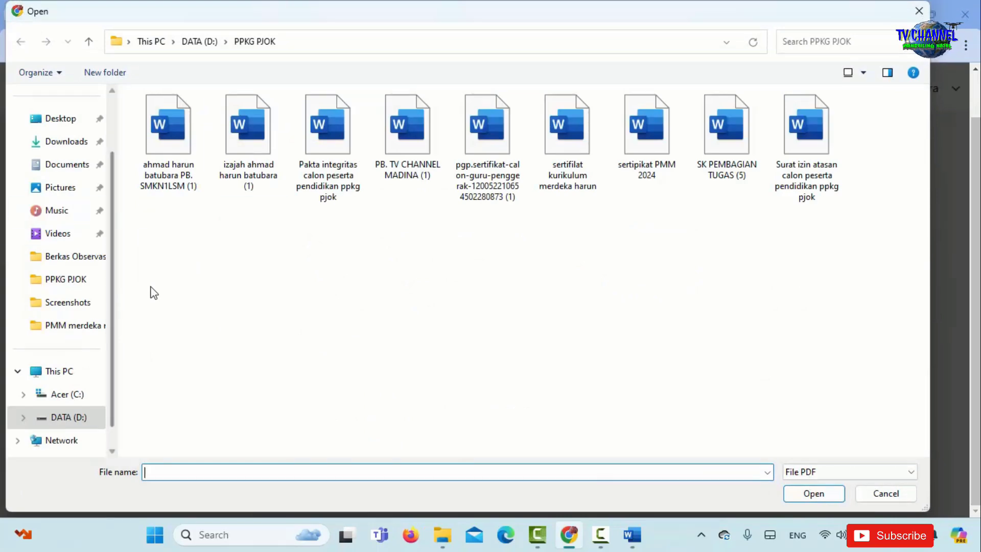
{"action": "left_click", "coordinate": [60, 333]}
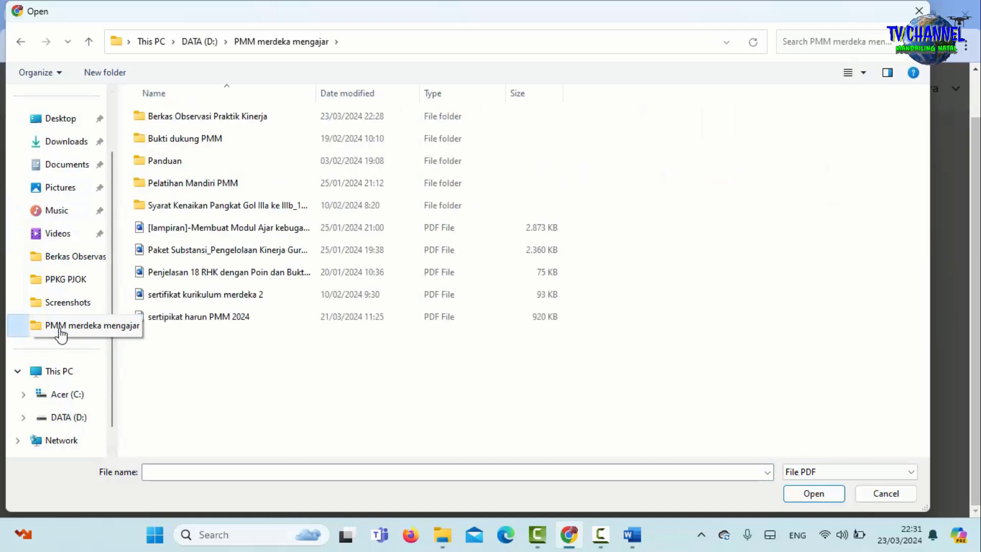
{"action": "left_click", "coordinate": [219, 320]}
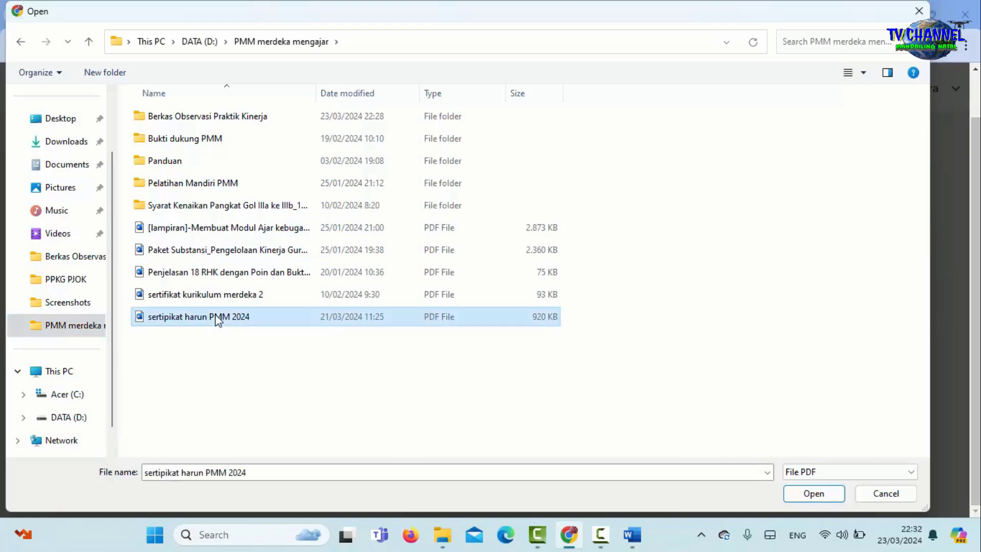
{"action": "left_click", "coordinate": [820, 497]}
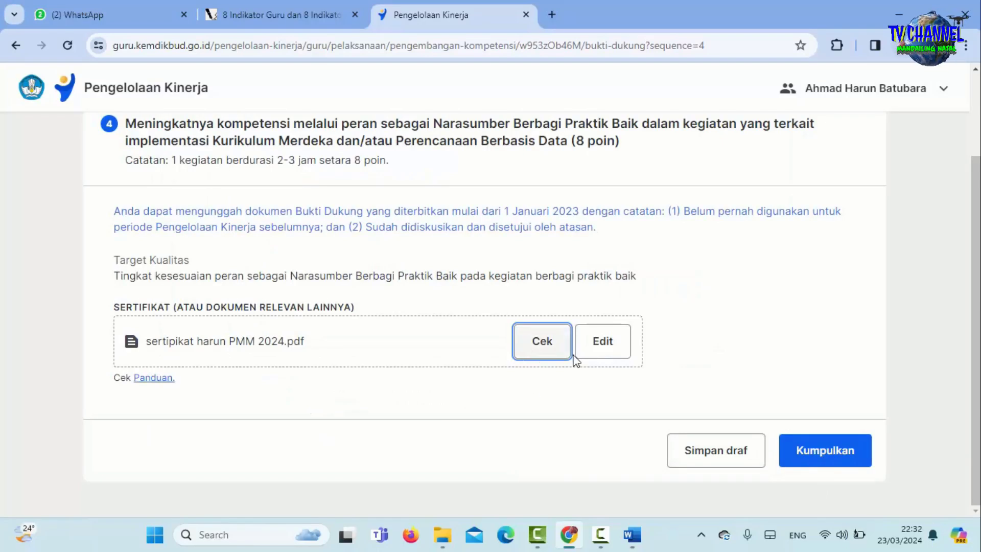
Review plan 4's submission page with the attached certificate, its upload notes, target quality, and draft and submission options
{"action": "scroll", "coordinate": [575, 355], "scroll_direction": "up", "scroll_amount": 1}
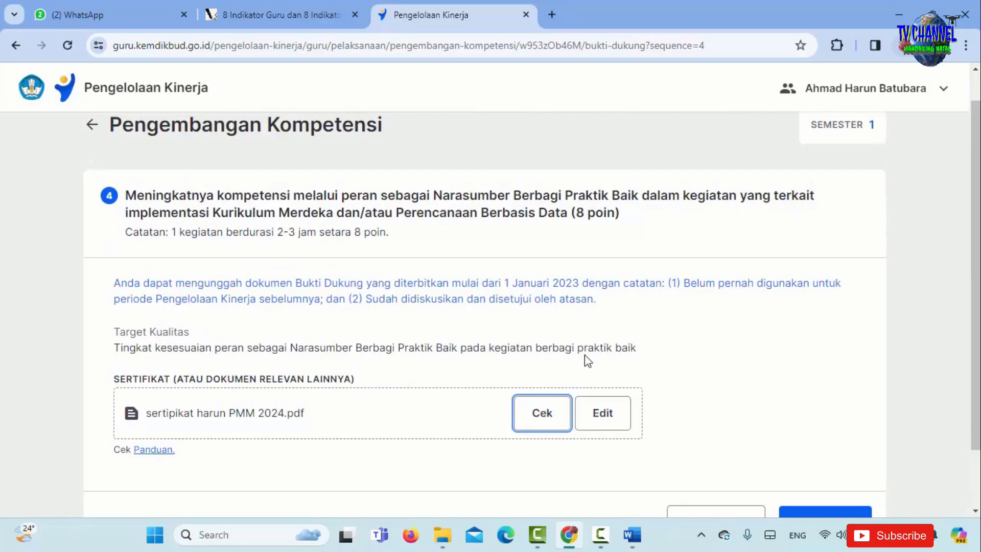
{"action": "scroll", "coordinate": [816, 384], "scroll_direction": "down", "scroll_amount": 1}
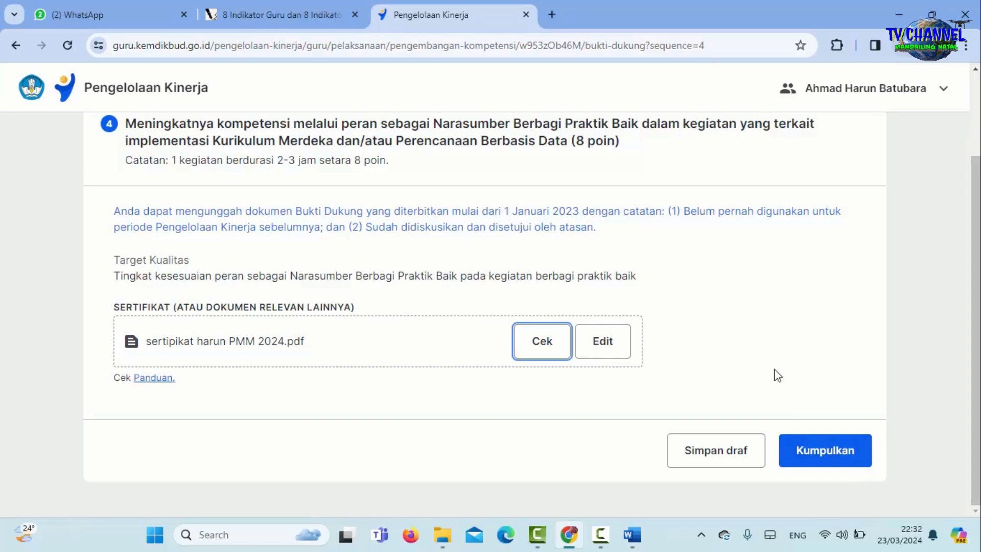
{"action": "scroll", "coordinate": [776, 378], "scroll_direction": "up", "scroll_amount": 1}
{"action": "scroll", "coordinate": [777, 376], "scroll_direction": "up", "scroll_amount": 1}
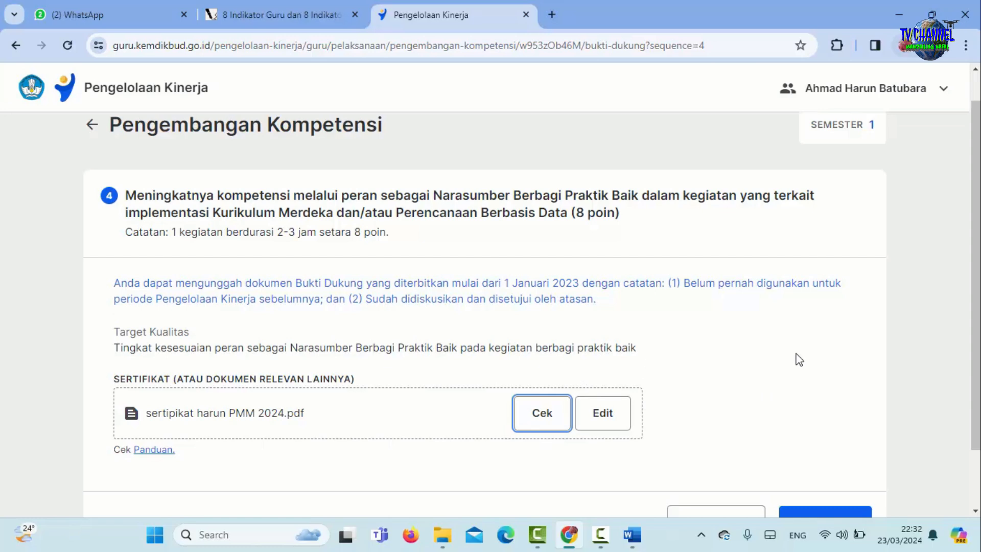
{"action": "scroll", "coordinate": [797, 361], "scroll_direction": "down", "scroll_amount": 2}
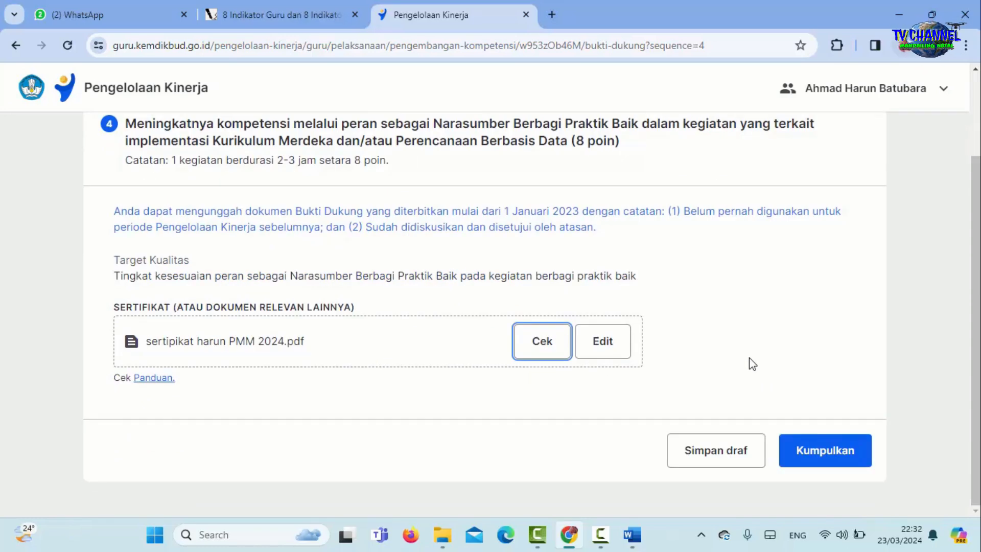
{"action": "scroll", "coordinate": [752, 363], "scroll_direction": "up", "scroll_amount": 2}
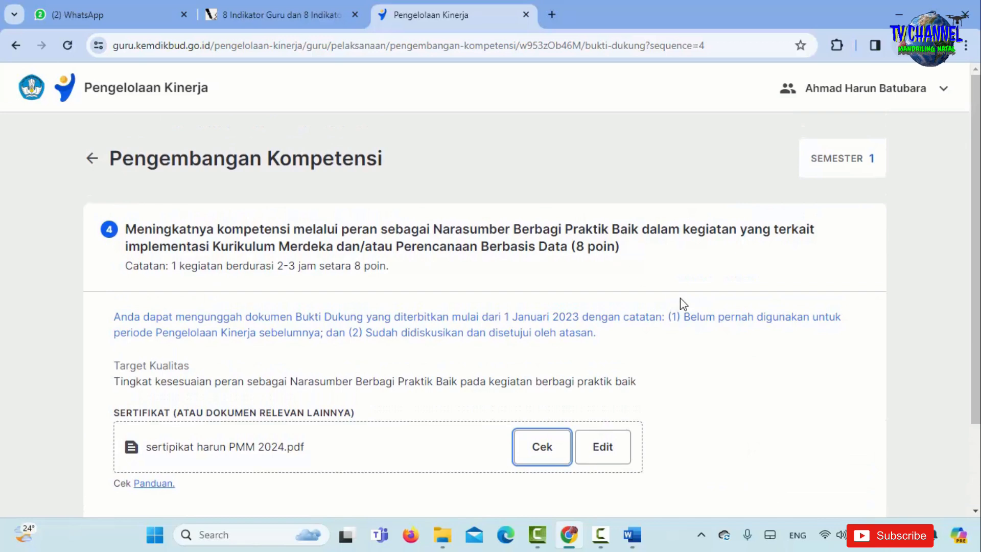
{"action": "scroll", "coordinate": [736, 332], "scroll_direction": "down", "scroll_amount": 2}
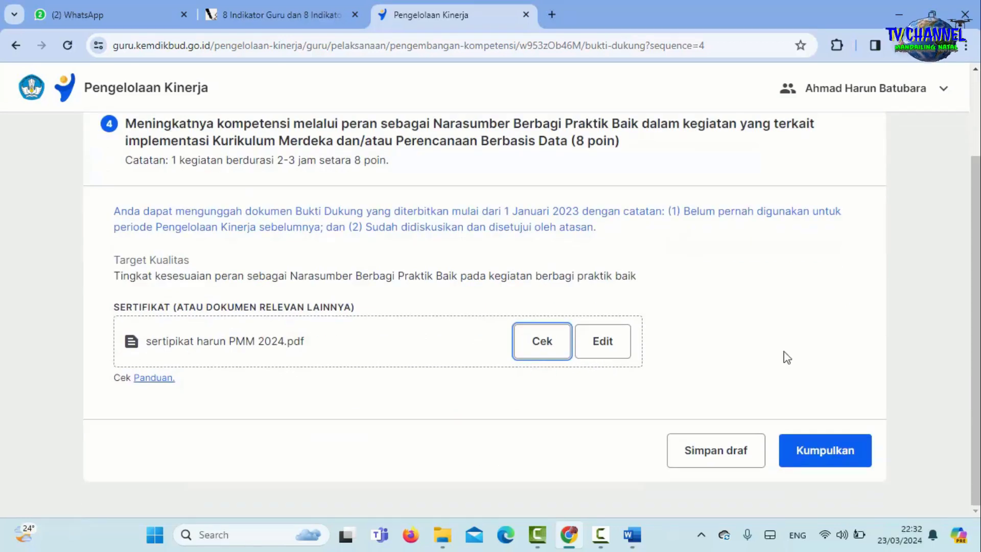
Save plan 4's evidence submission with its attached certificate as a draft and review the submission status of all four Pengembangan Kompetensi plans
{"action": "left_click", "coordinate": [716, 451]}
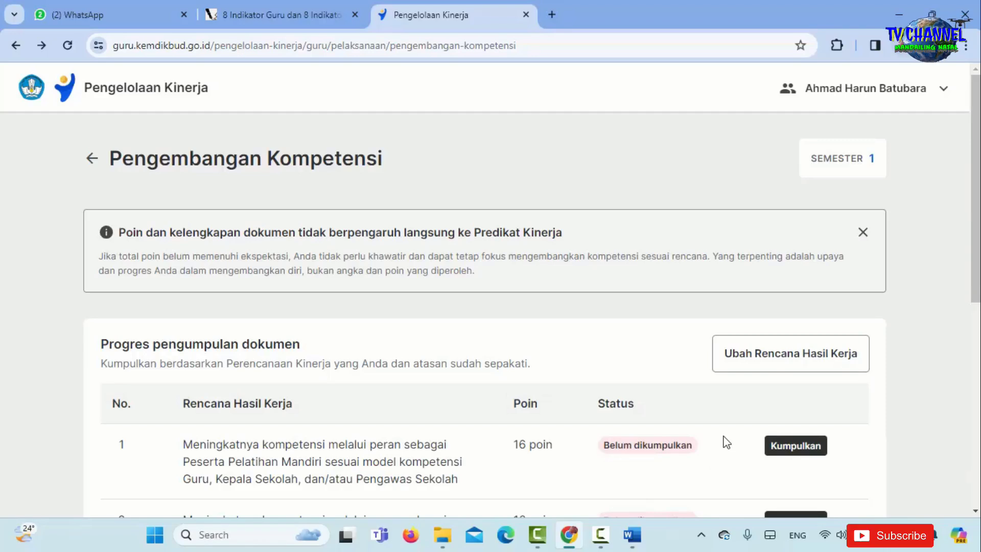
{"action": "scroll", "coordinate": [725, 440], "scroll_direction": "down", "scroll_amount": 8}
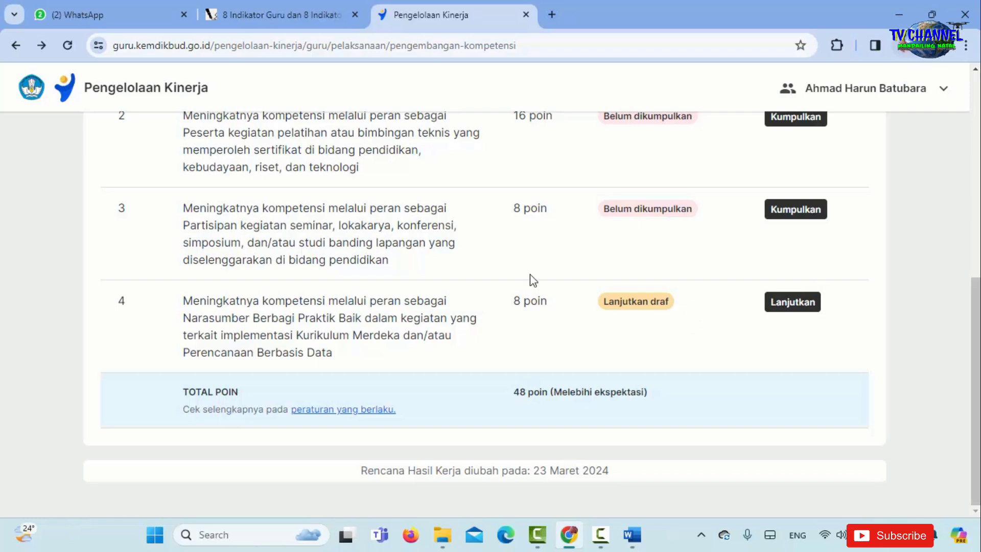
{"action": "scroll", "coordinate": [530, 280], "scroll_direction": "up", "scroll_amount": 5}
{"action": "scroll", "coordinate": [384, 267], "scroll_direction": "down", "scroll_amount": 1}
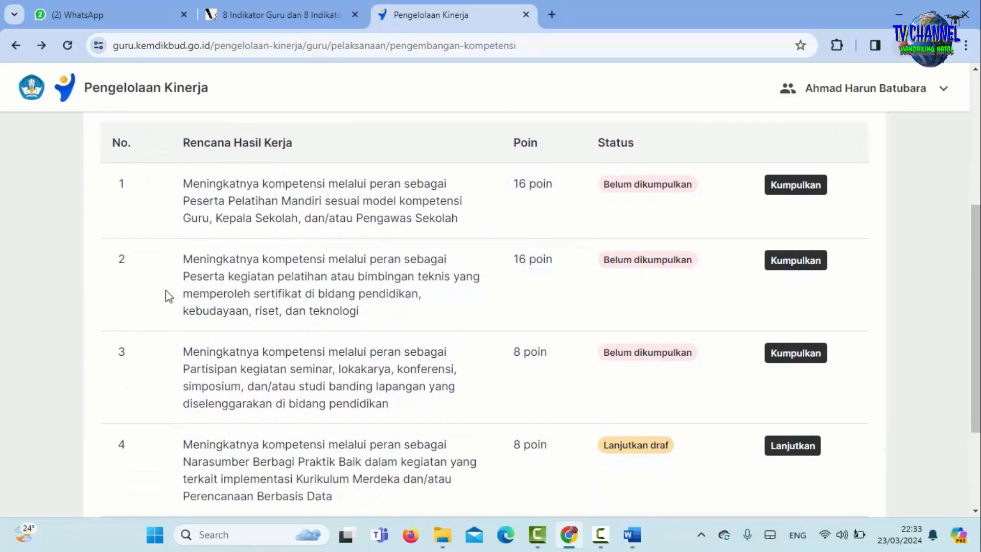
{"action": "scroll", "coordinate": [136, 354], "scroll_direction": "down", "scroll_amount": 2}
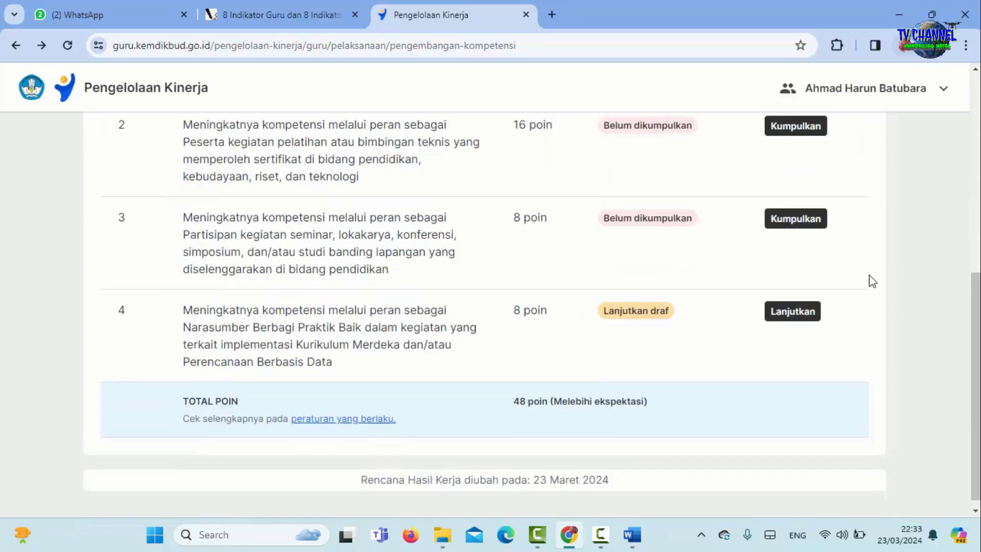
{"action": "scroll", "coordinate": [864, 278], "scroll_direction": "up", "scroll_amount": 3}
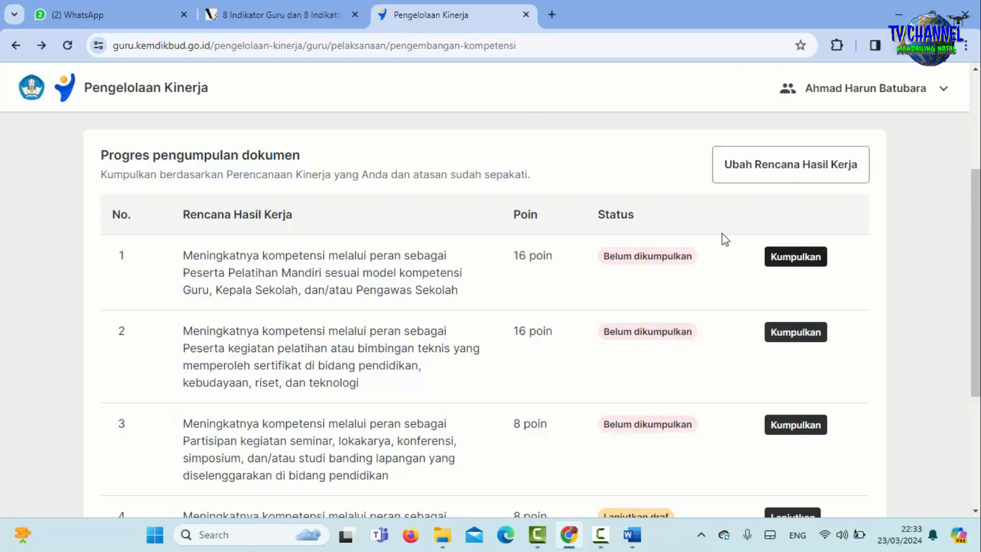
{"action": "scroll", "coordinate": [663, 223], "scroll_direction": "down", "scroll_amount": 4}
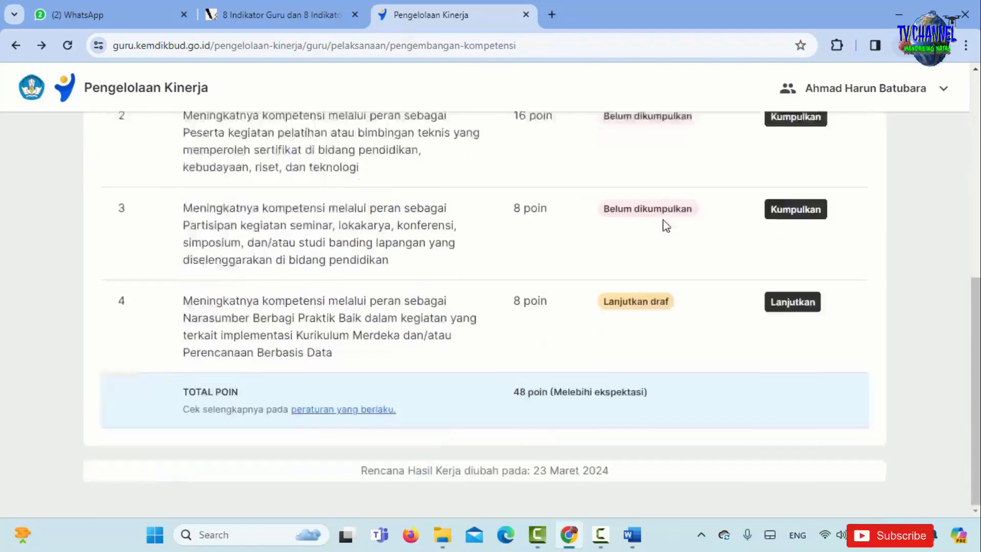